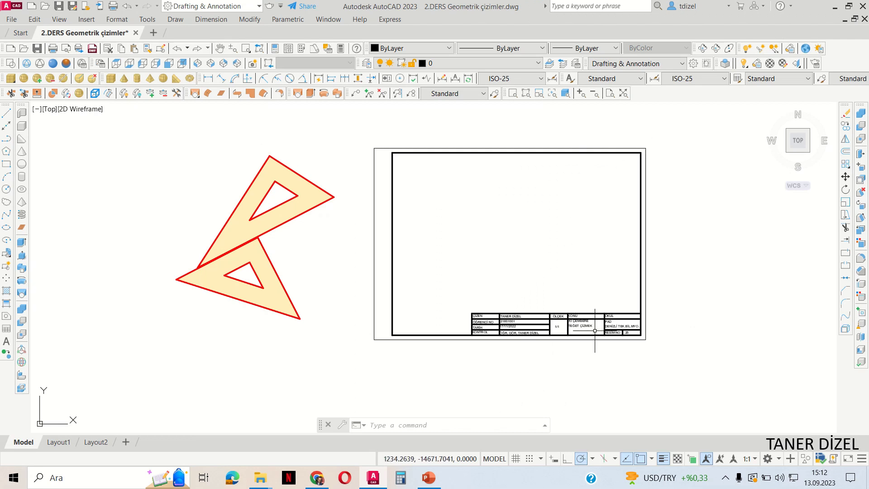
Step: Draw a radius-20 circle on the left of the frame
scroll(595, 331, "up", 8)
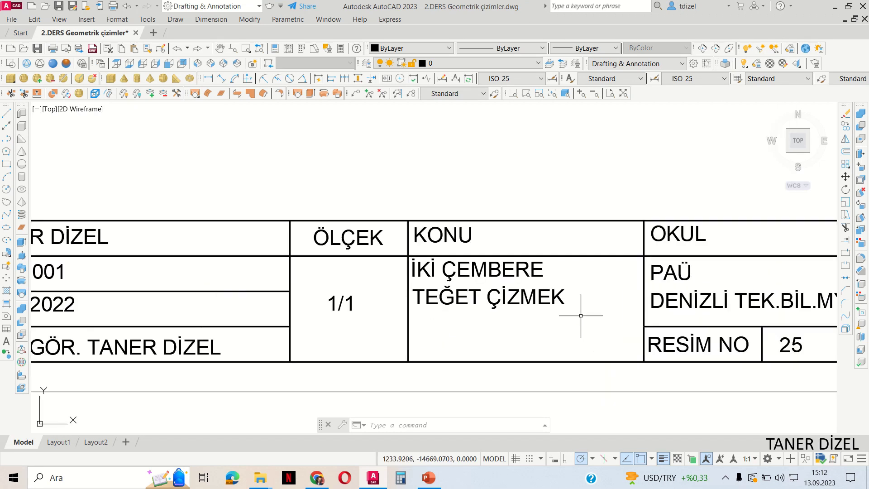
scroll(581, 315, "down", 5)
scroll(581, 316, "down", 4)
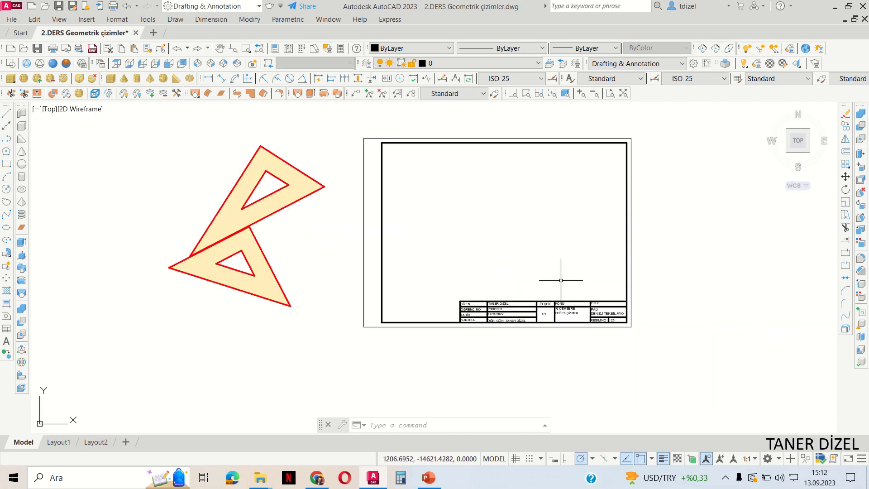
mouse_move(563, 278)
middle_mouse_down()
mouse_move(545, 266)
mouse_move(512, 291)
middle_mouse_up()
scroll(504, 289, "up", 2)
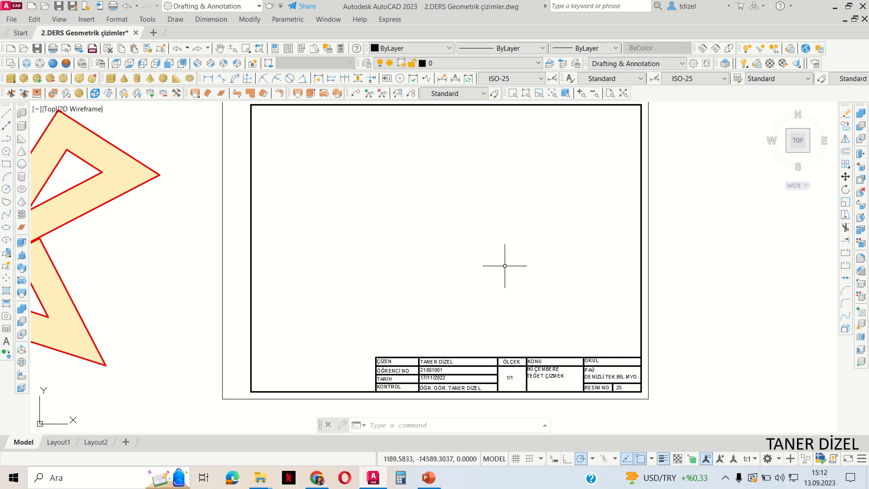
left_click(6, 190)
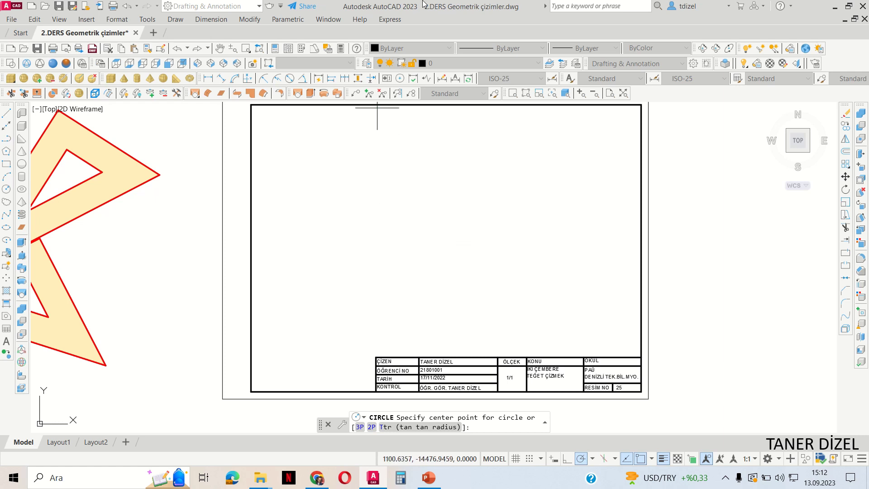
left_click(327, 235)
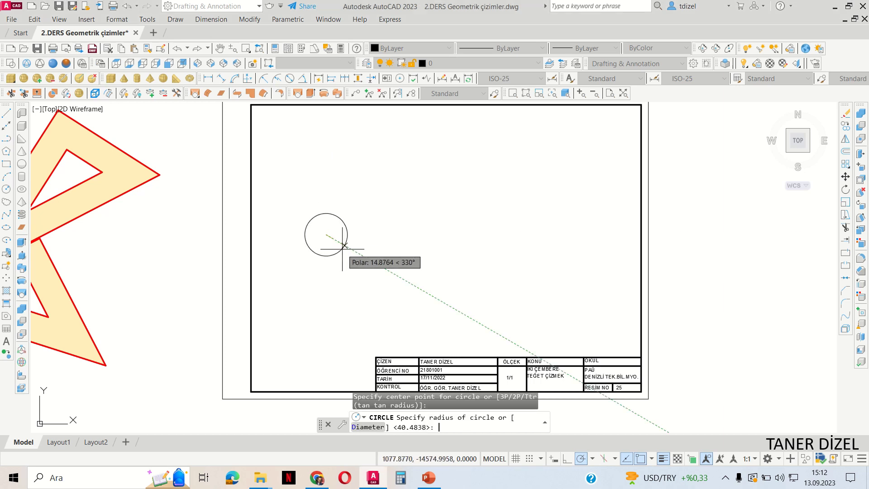
type("20")
key("Return")
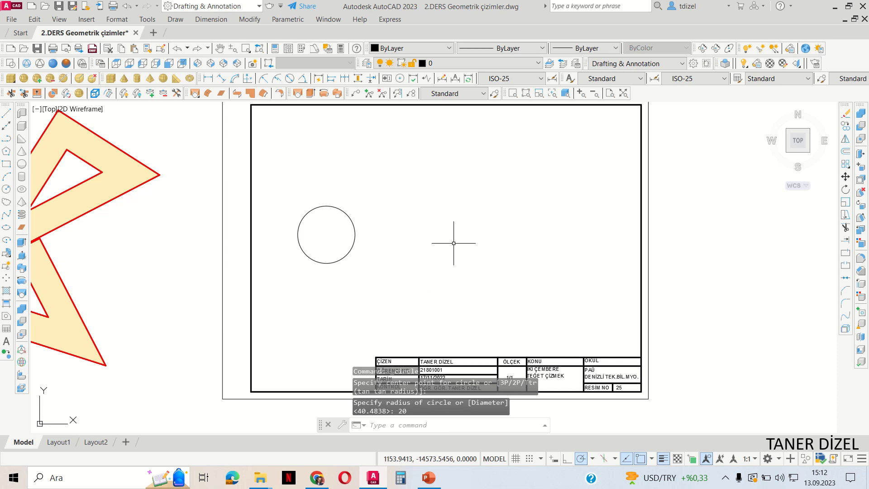
Step: Draw a radius-50 circle level with the first, to its right
key("Return")
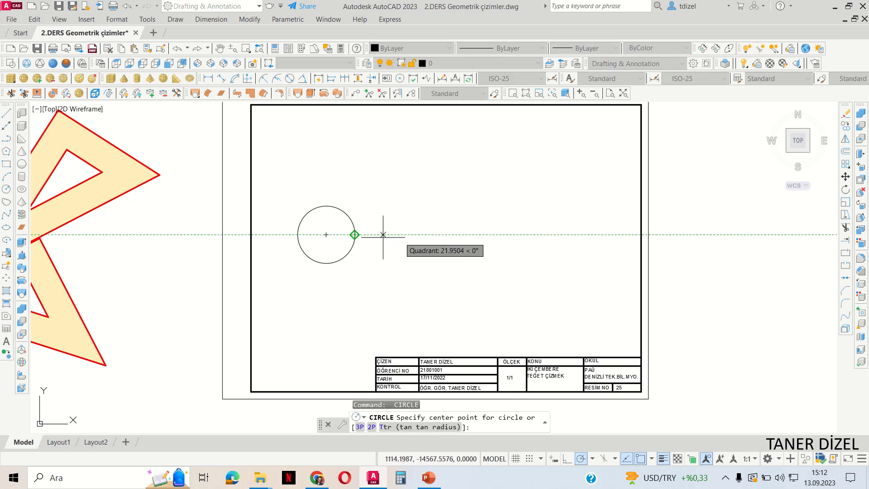
left_click(495, 234)
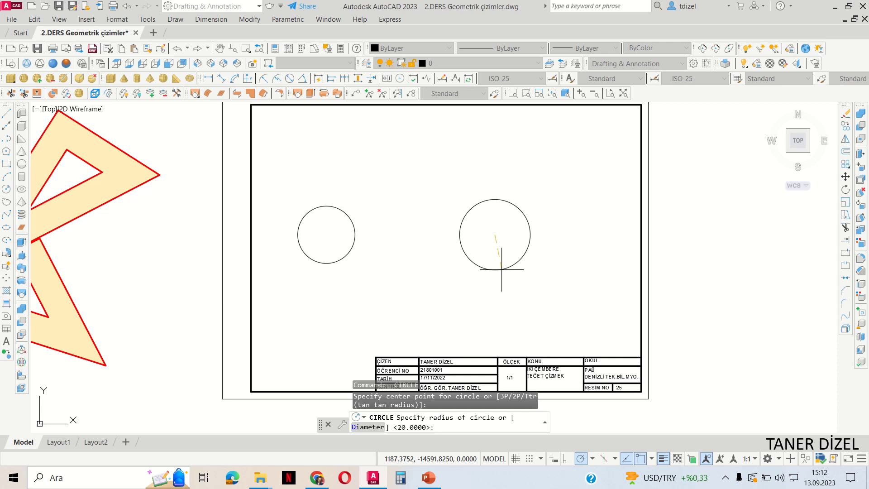
type("50")
key("Return")
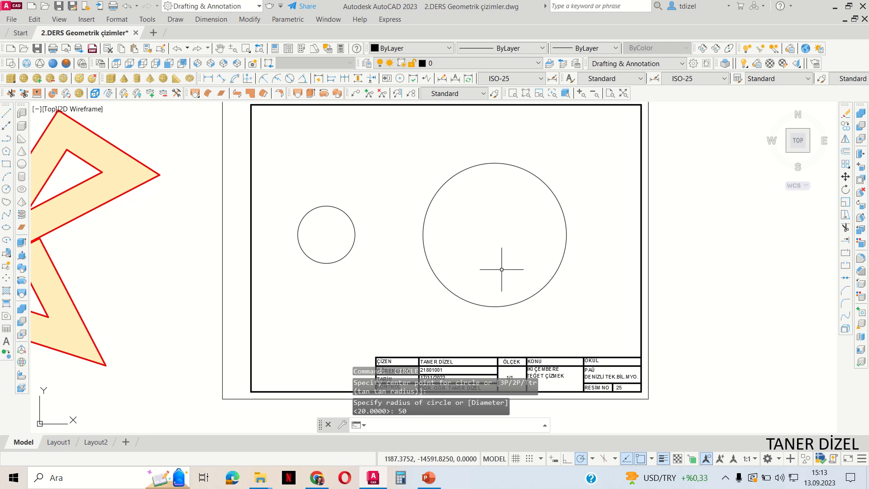
Step: Crossing-select both circles and set their lineweight to 0.30 mm
scroll(501, 269, "down", 2)
scroll(500, 265, "down", 4)
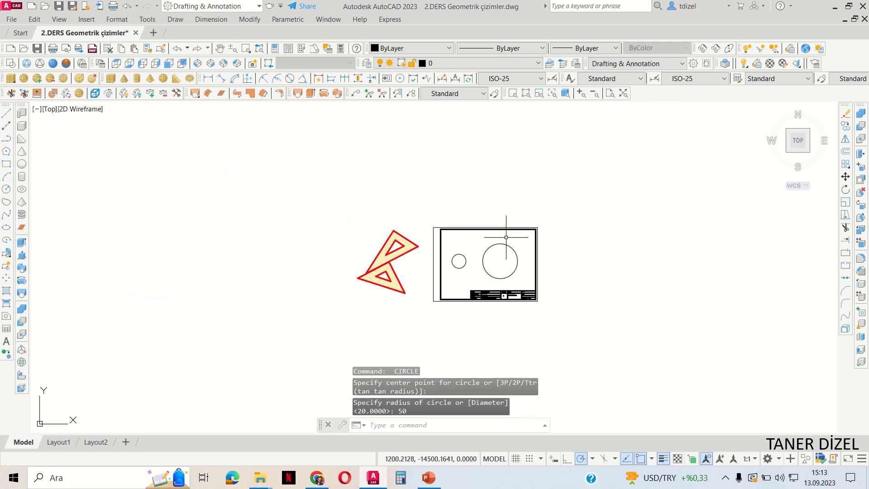
scroll(514, 173, "down", 1)
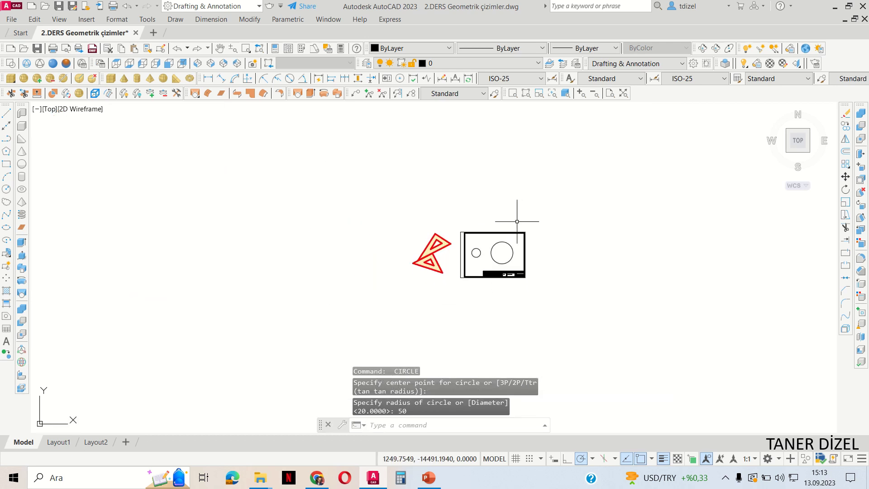
scroll(511, 256, "up", 4)
scroll(510, 258, "up", 2)
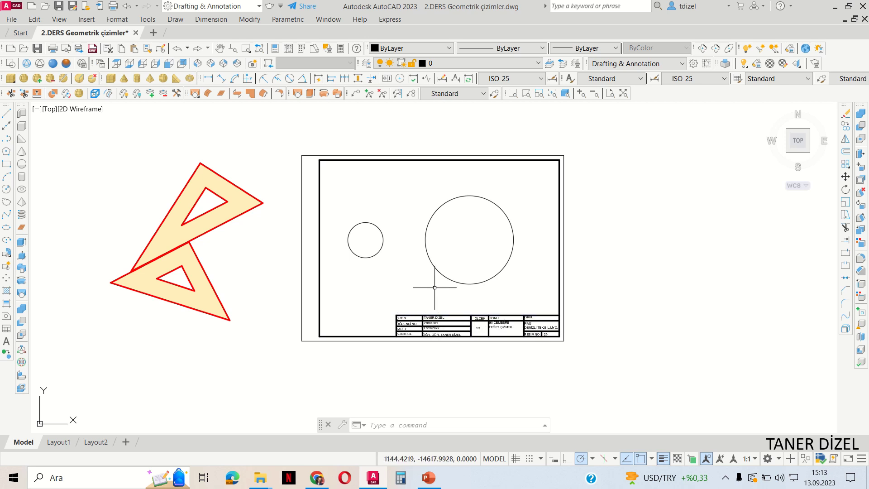
scroll(399, 227, "up", 2)
middle_click_drag(398, 211, 419, 233)
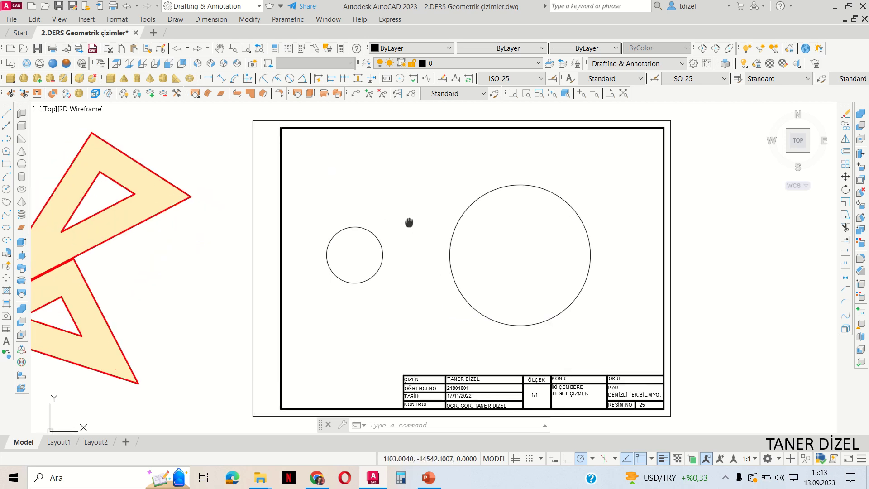
left_click(489, 274)
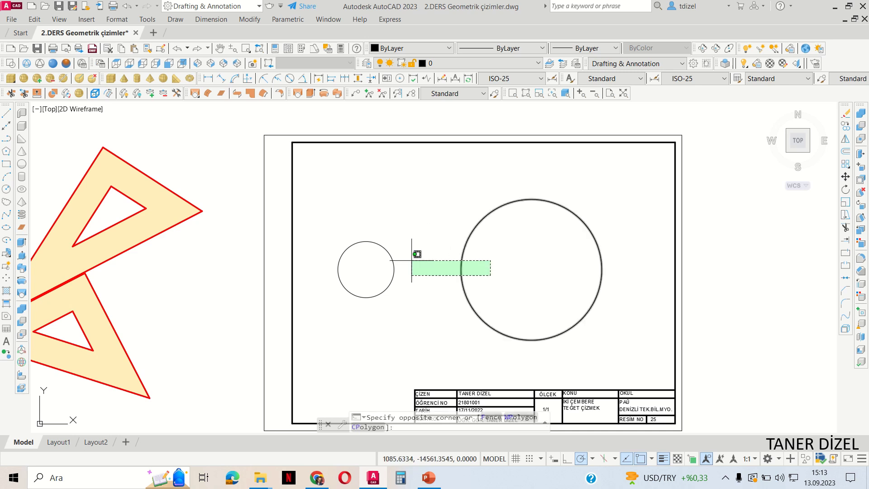
left_click(385, 229)
left_click(565, 51)
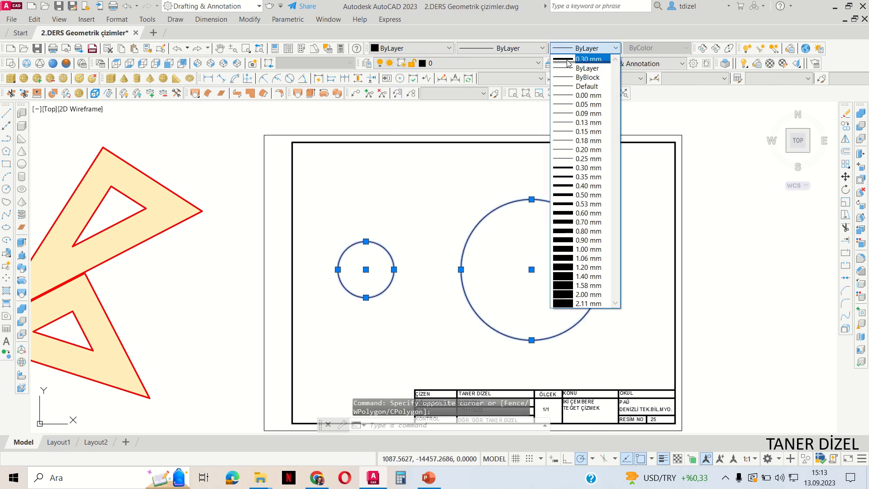
left_click(570, 60)
key("Escape")
key("Escape")
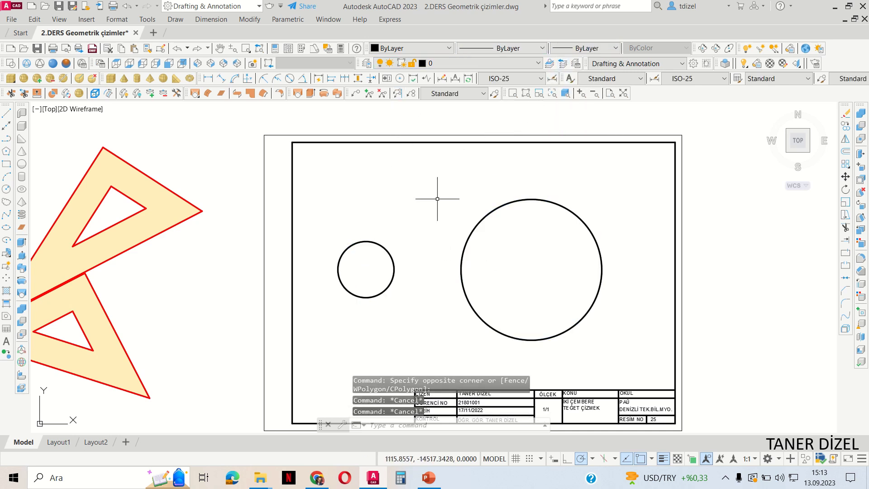
left_click(6, 113)
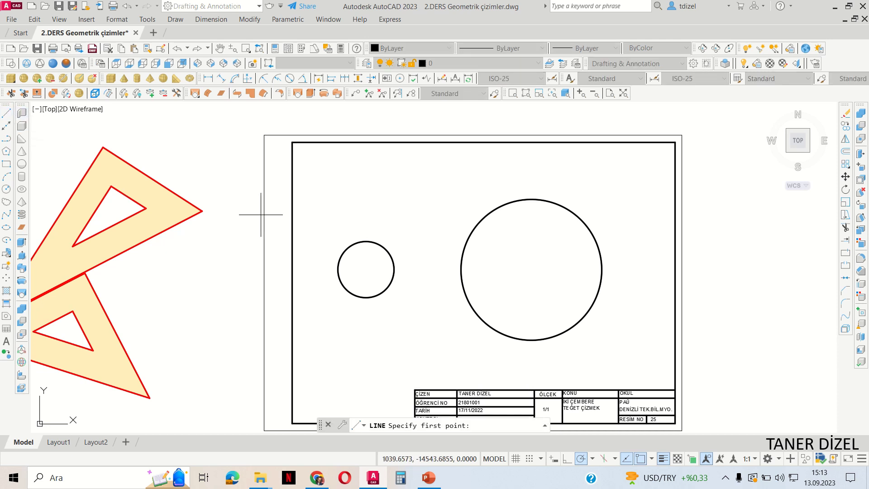
Step: Draw vertical and horizontal centre lines through the large circle's centre
left_click(531, 199)
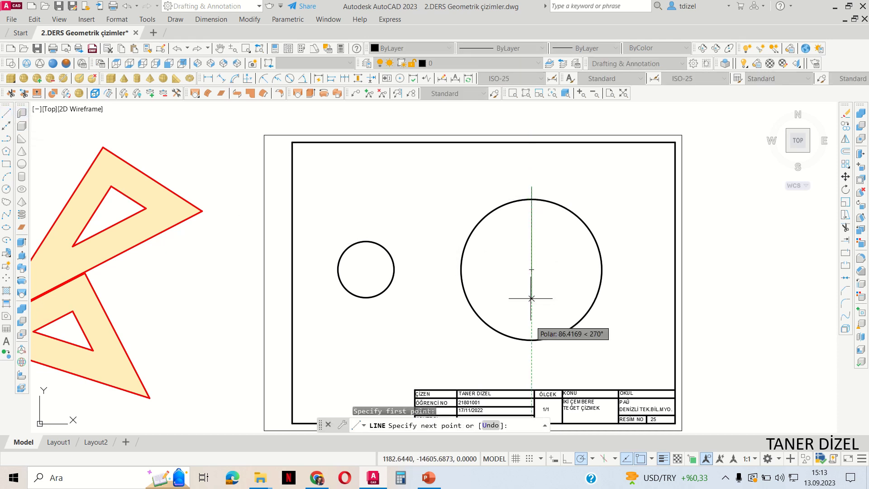
left_click(531, 352)
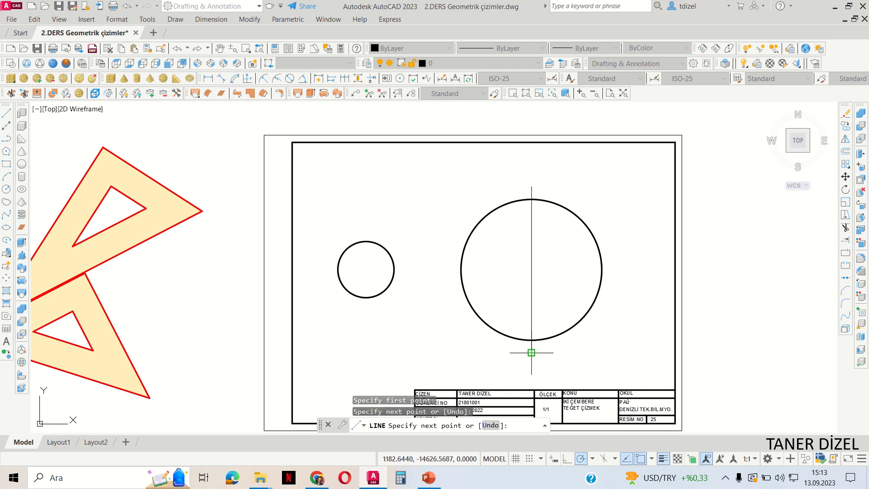
key("Return")
key("Return")
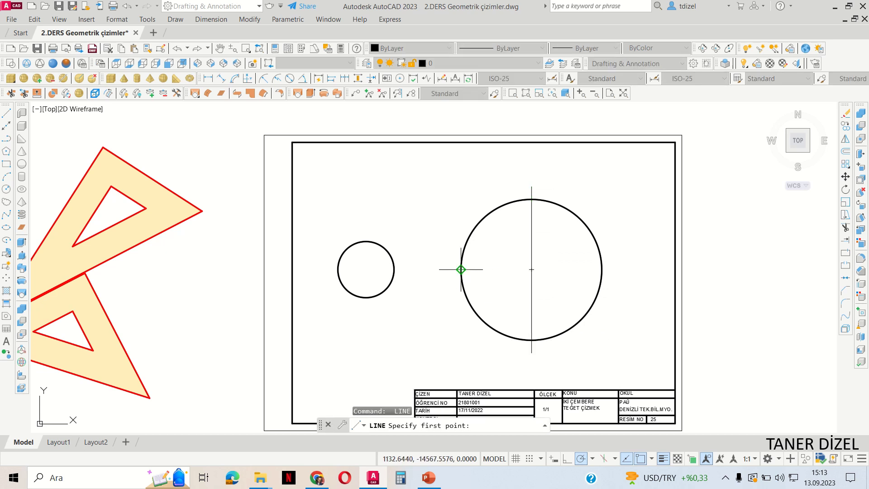
left_click(461, 269)
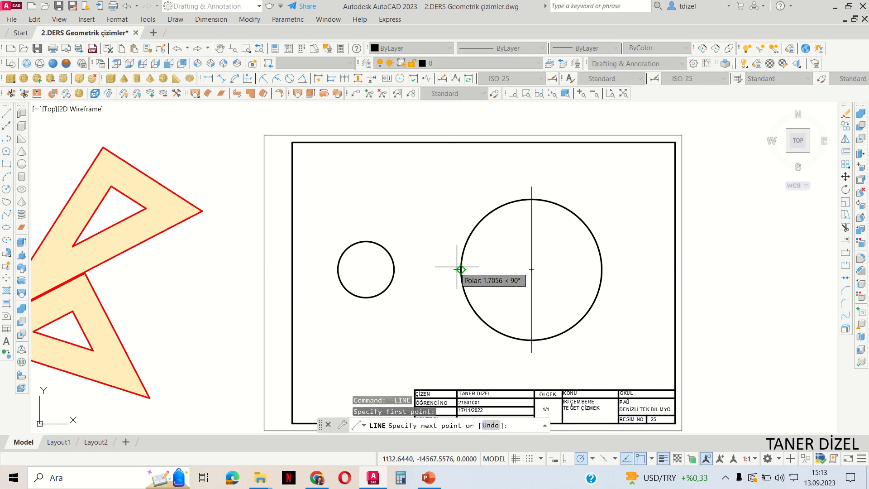
left_click(608, 270)
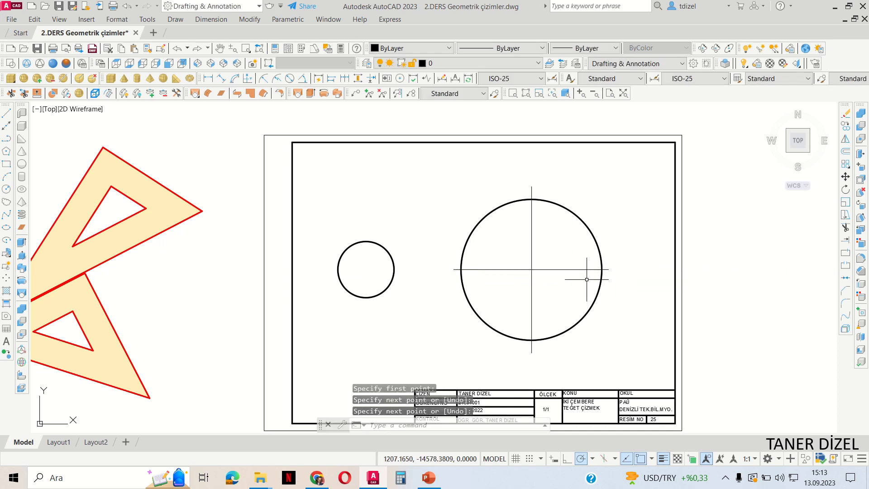
key("Return")
key("Return")
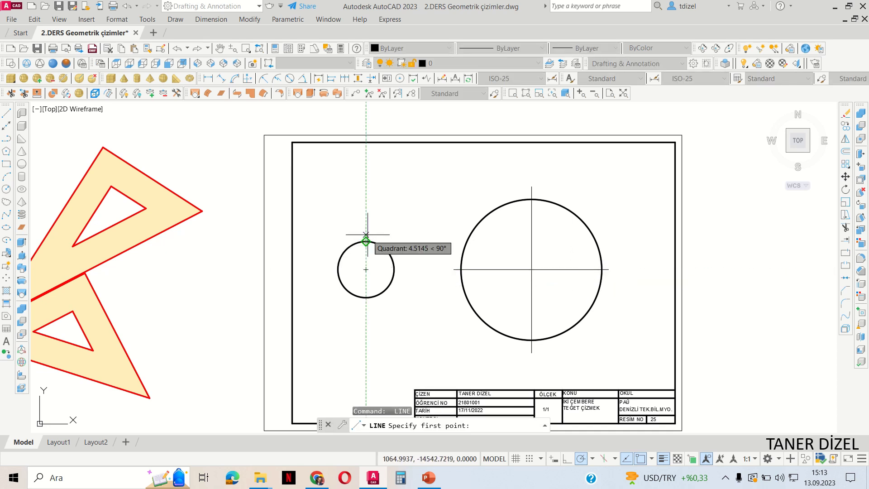
Step: Draw vertical and horizontal centre lines through the small circle's centre
left_click(365, 241)
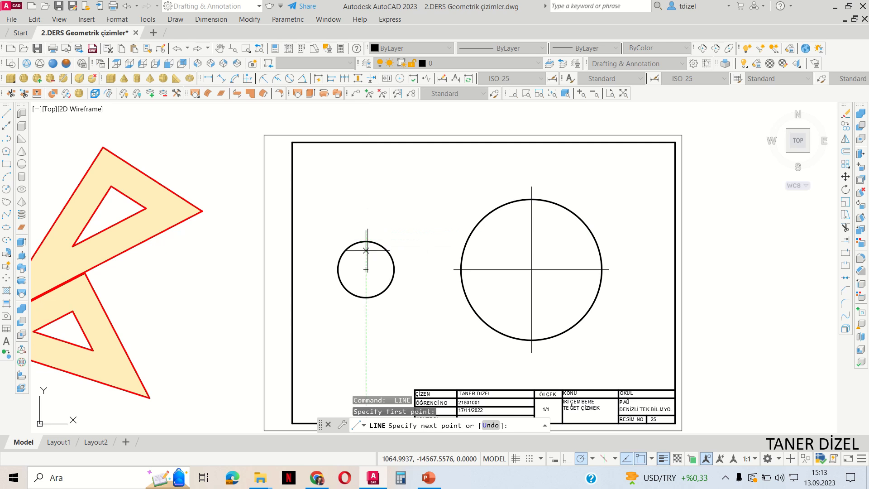
left_click(366, 309)
key("Return")
key("Return")
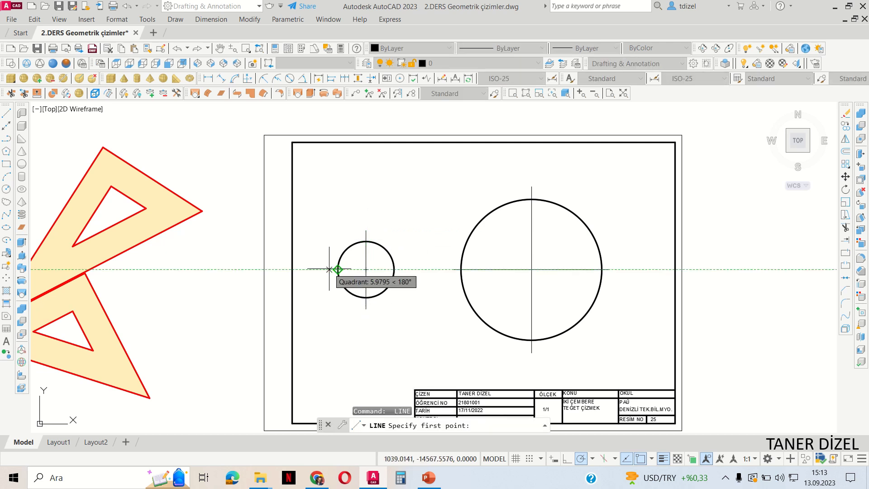
left_click(329, 270)
left_click(405, 269)
key("Return")
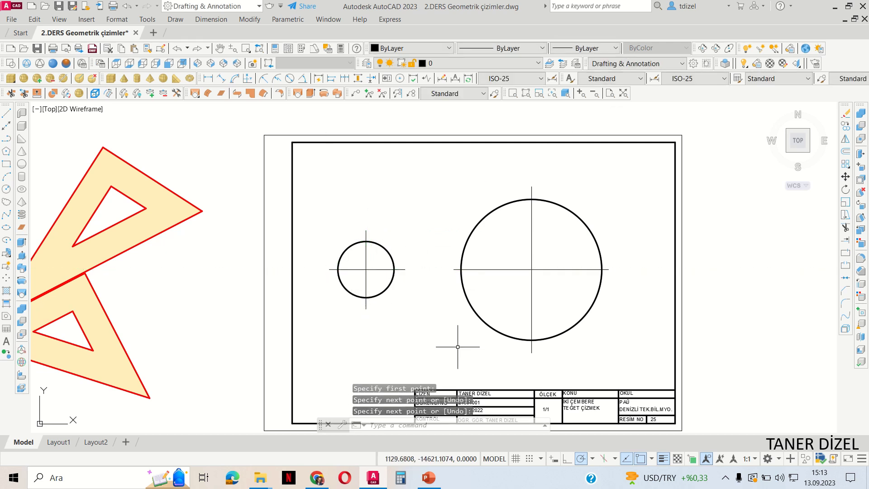
Step: Select all four centre lines and make them red
left_click(385, 284)
left_click(369, 265)
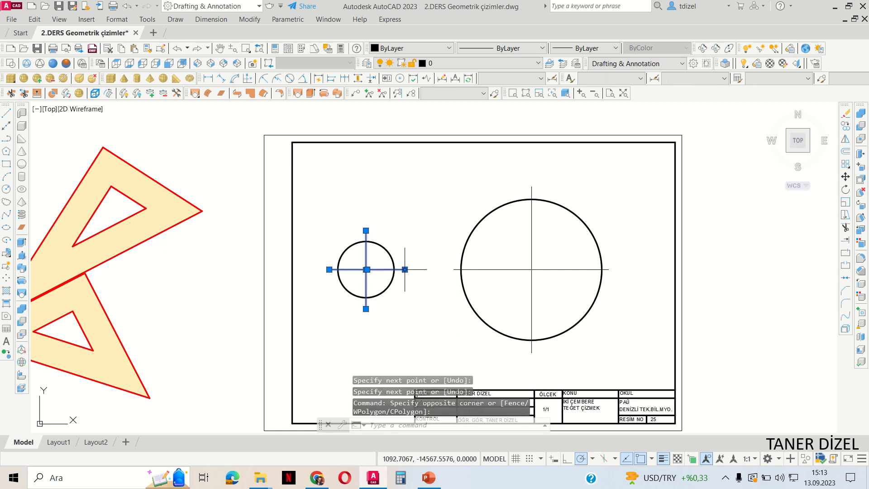
left_click(539, 279)
left_click(522, 260)
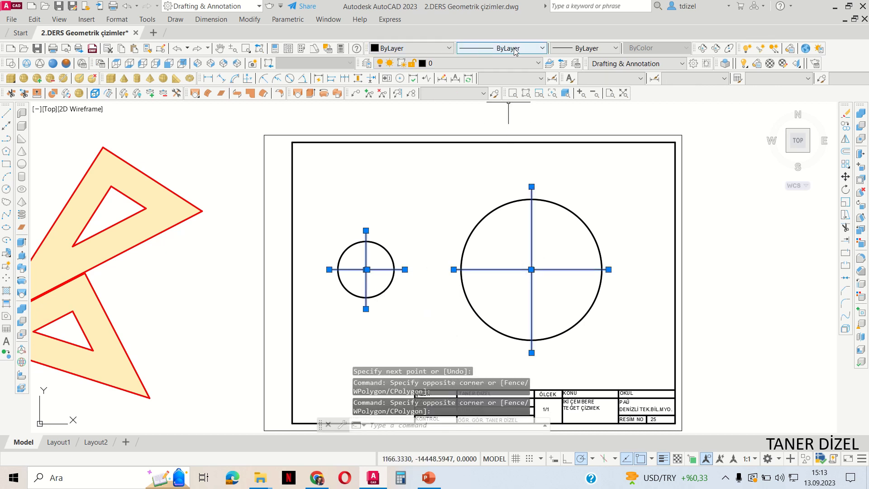
left_click(409, 48)
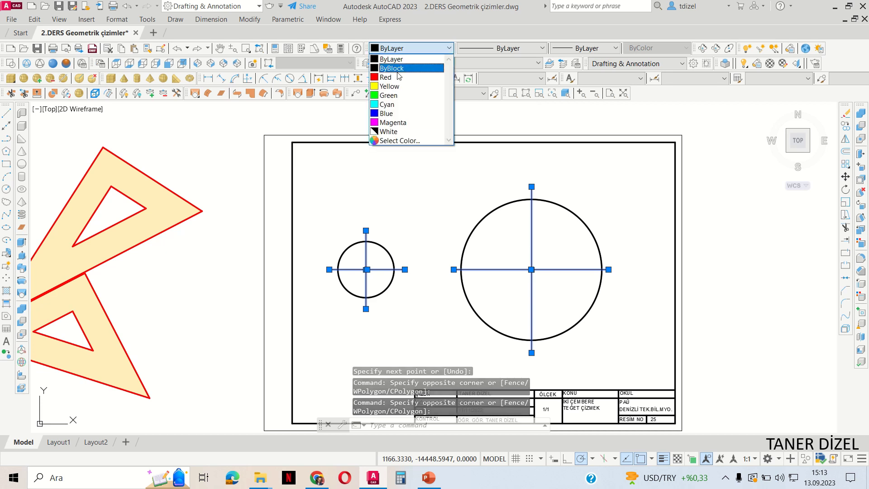
left_click(397, 75)
Step: Apply the ACAD_ISO04W100 dash-dot linetype to the centre lines
left_click(505, 48)
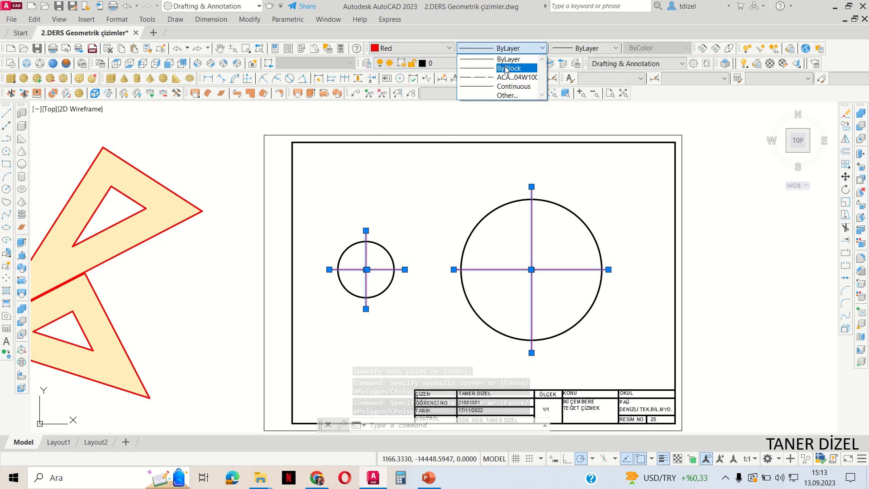
left_click(505, 77)
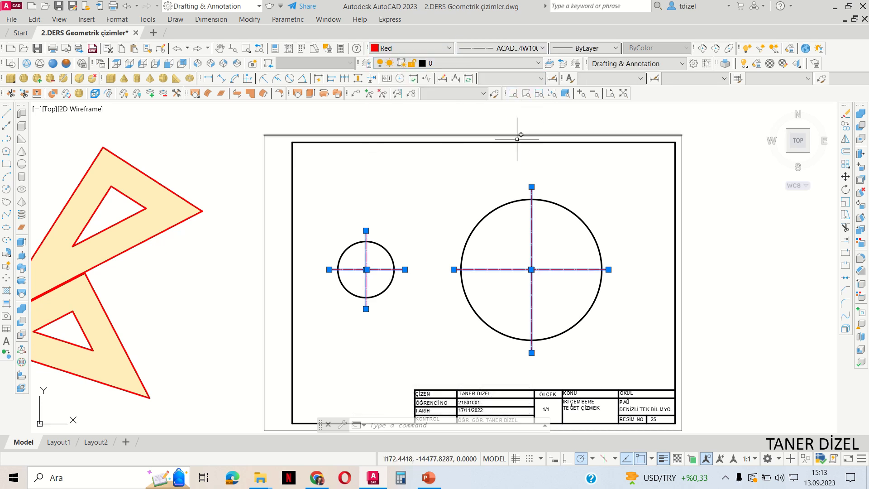
key("Escape")
scroll(557, 283, "up", 3)
scroll(537, 272, "up", 3)
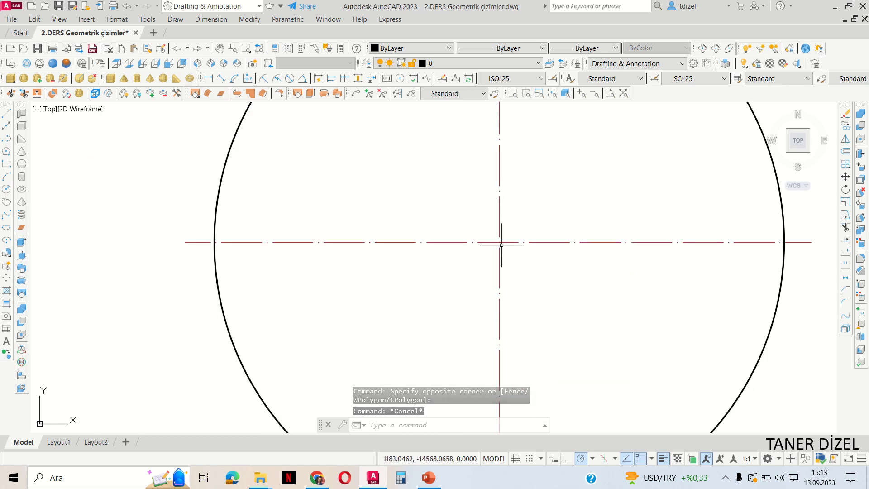
scroll(505, 241, "down", 3)
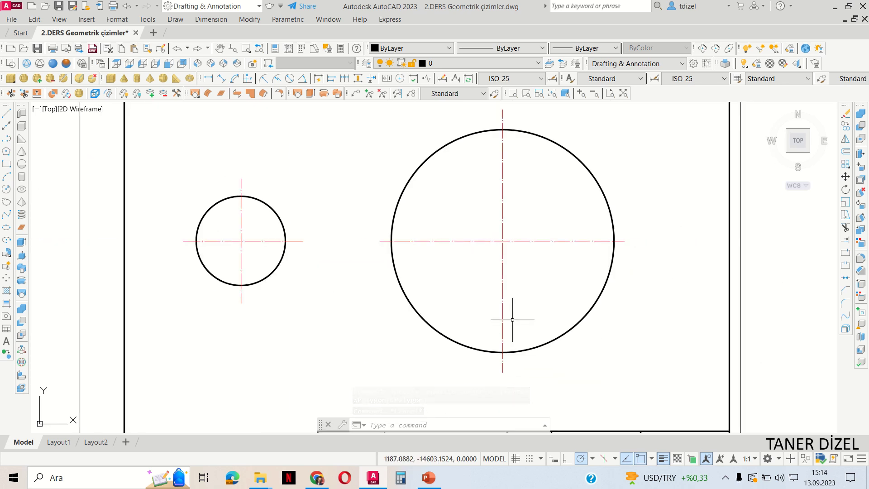
middle_click_drag(512, 318, 515, 323)
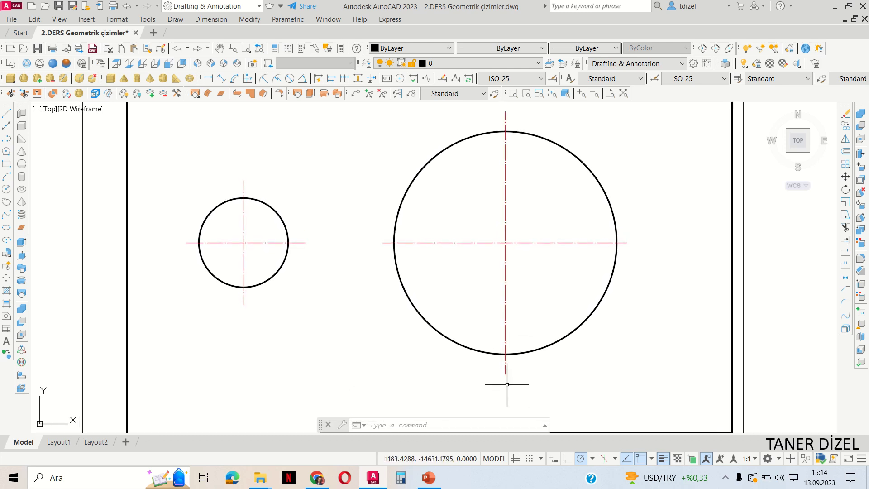
scroll(508, 384, "up", 2)
Step: Shorten the large circle's vertical centre line at its lower end
left_click(503, 366)
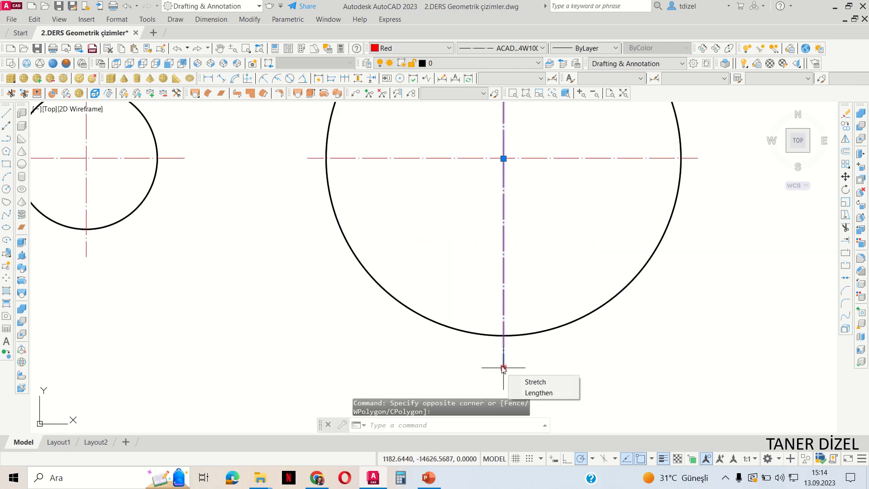
left_click(503, 367)
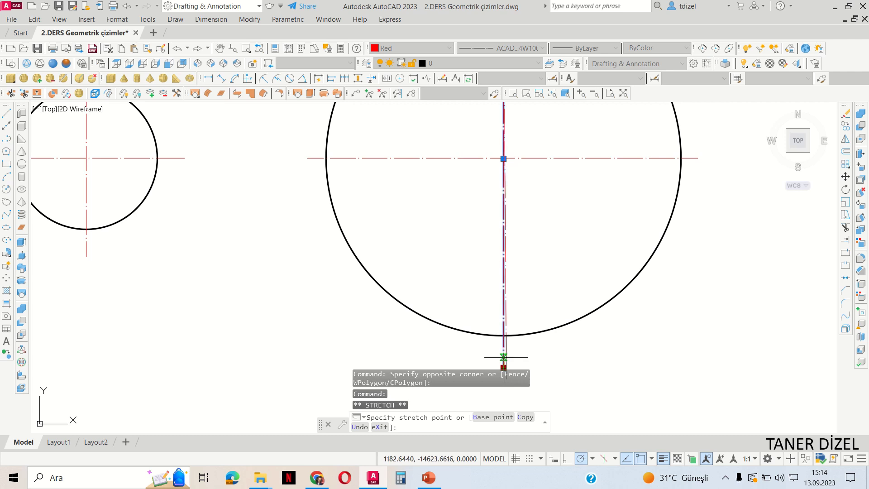
middle_click_drag(504, 366, 503, 311)
scroll(505, 313, "up", 4)
left_click(500, 305)
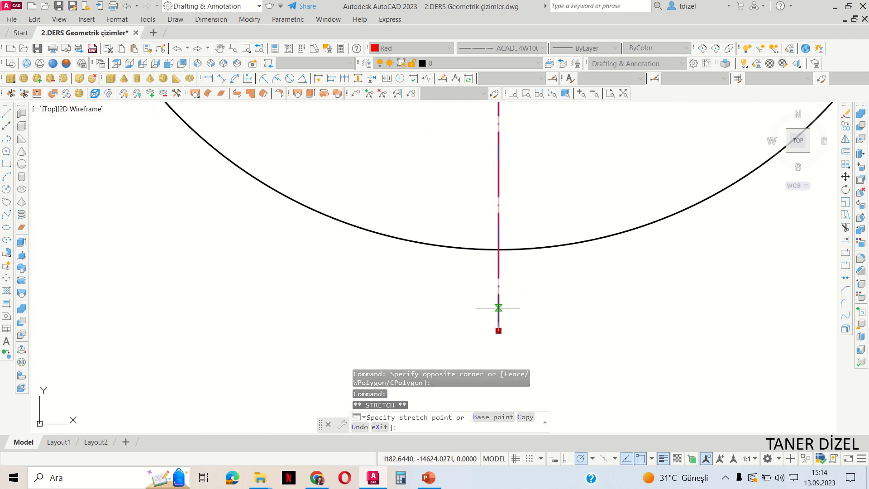
scroll(518, 306, "down", 4)
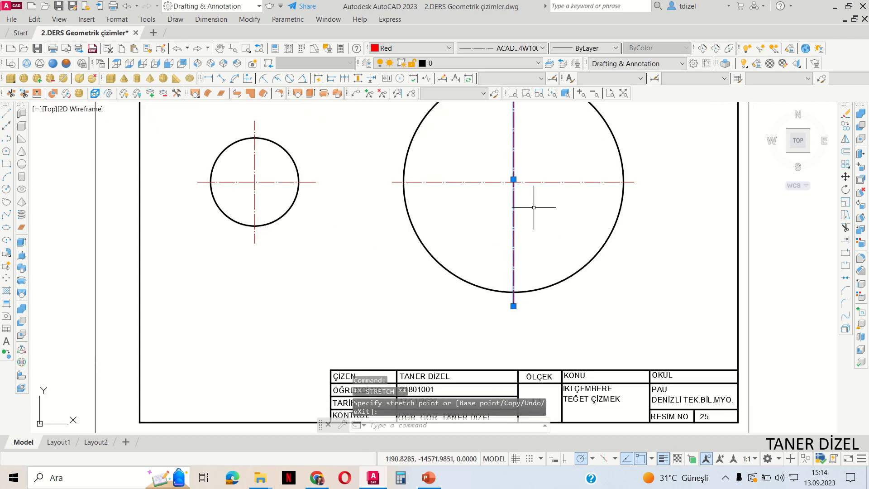
scroll(521, 169, "up", 2)
scroll(518, 163, "up", 4)
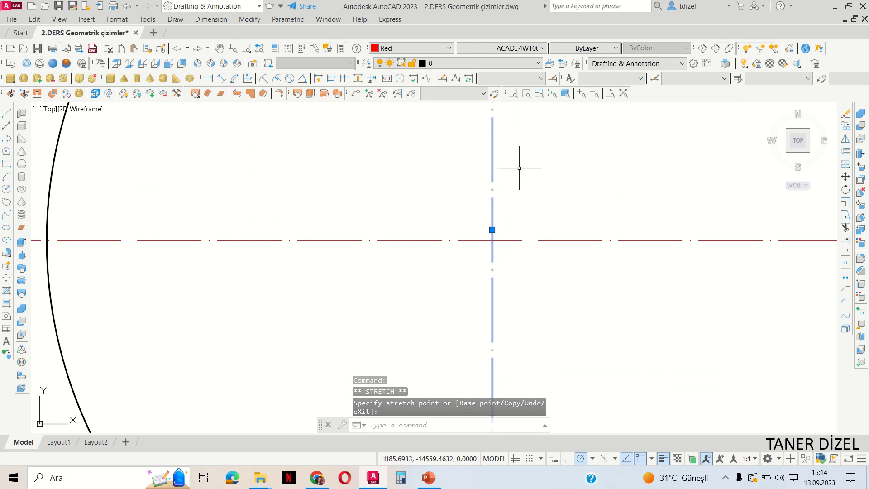
scroll(528, 195, "down", 4)
scroll(431, 236, "down", 2)
scroll(389, 220, "up", 2)
scroll(351, 204, "up", 4)
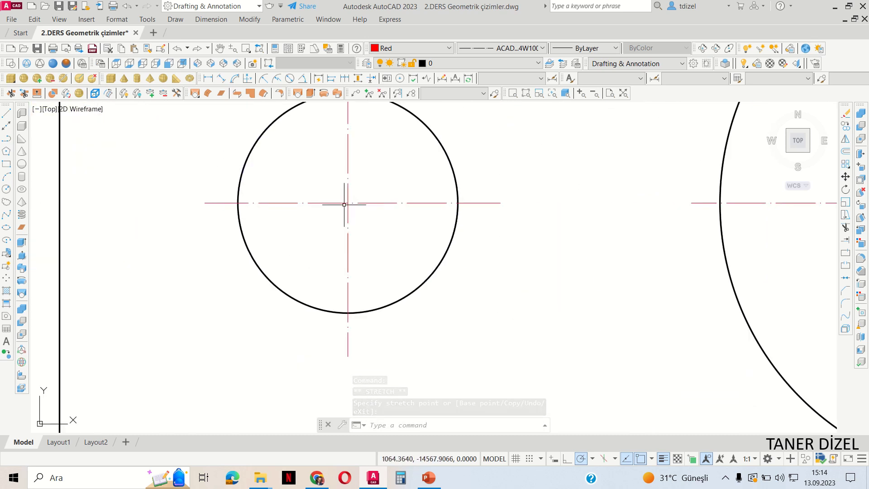
scroll(350, 202, "up", 2)
Step: Shorten the small circle's horizontal centre line at its right end
left_click_drag(404, 214, 382, 178)
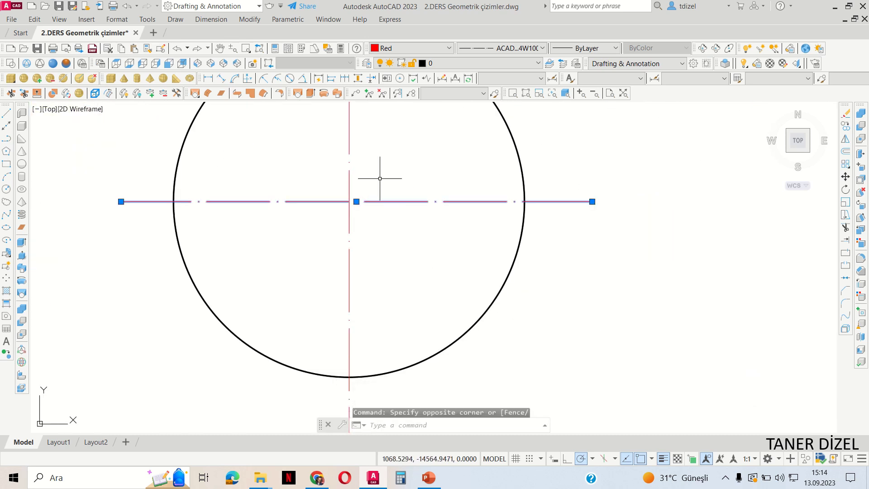
left_click(592, 202)
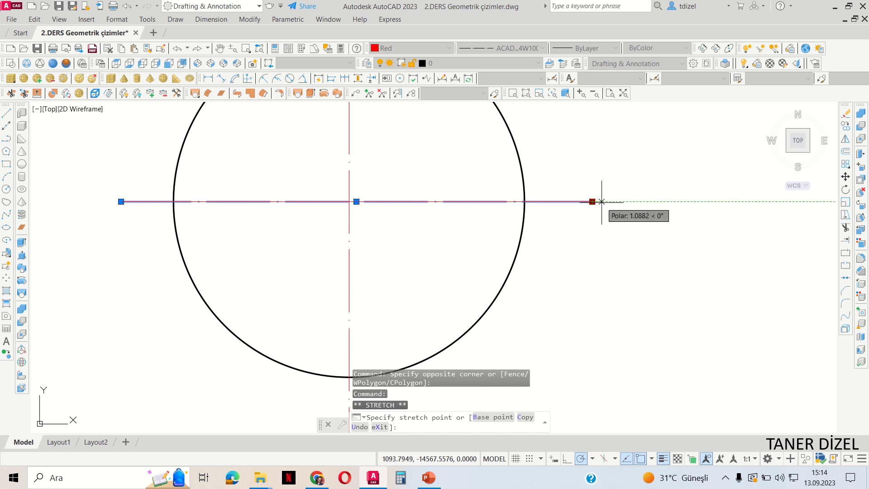
left_click(601, 201)
key("Escape")
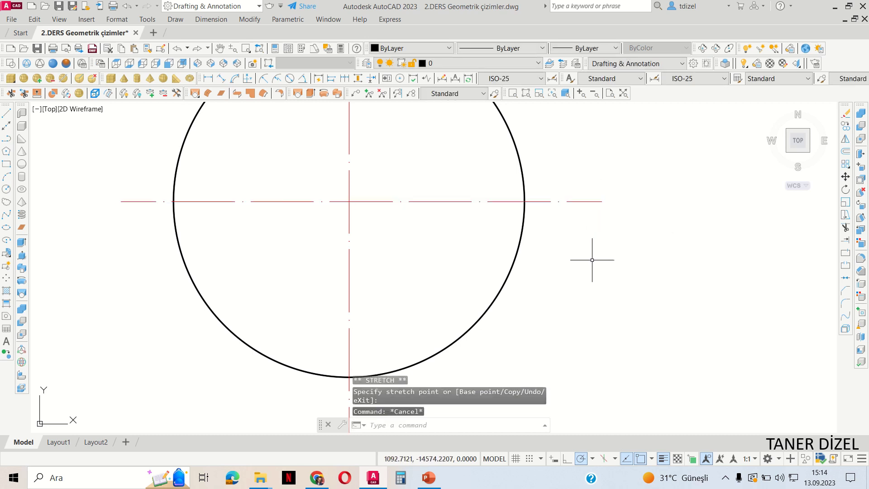
scroll(590, 263, "down", 2)
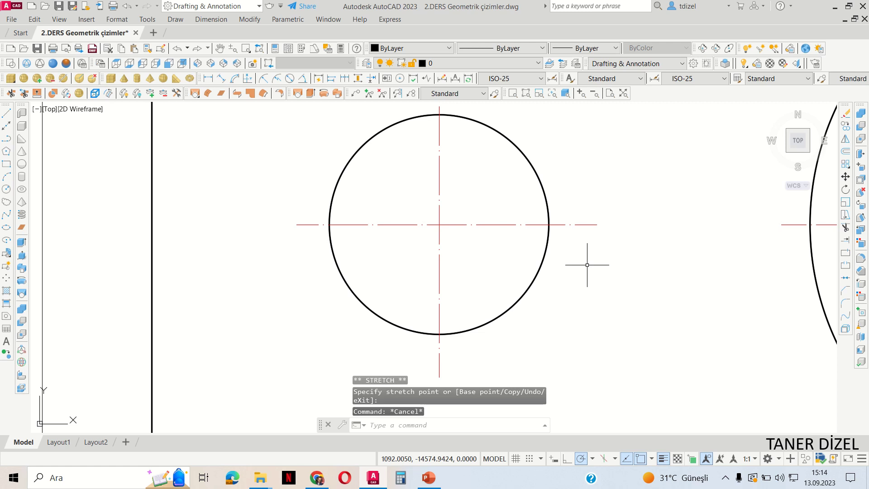
scroll(587, 265, "down", 2)
scroll(586, 259, "down", 2)
middle_click_drag(607, 273, 422, 276)
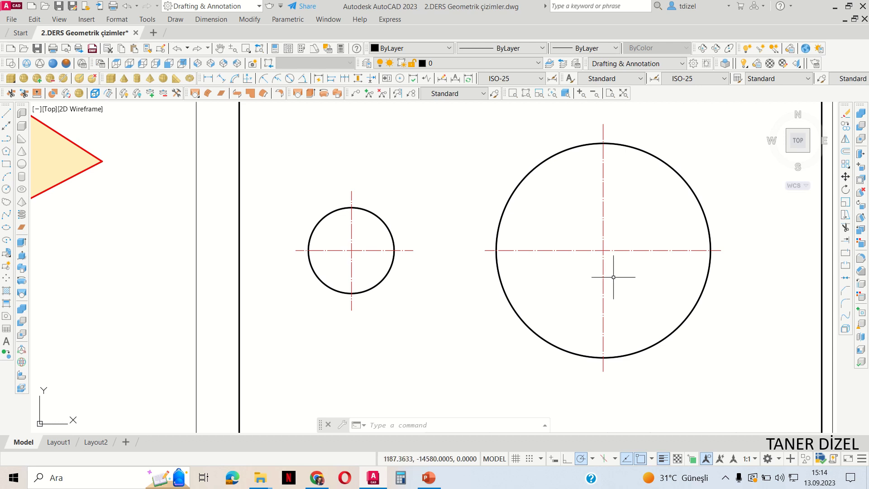
scroll(498, 254, "up", 3)
scroll(482, 248, "up", 2)
Step: Shorten the large circle's horizontal centre line at its left end
left_click(492, 248)
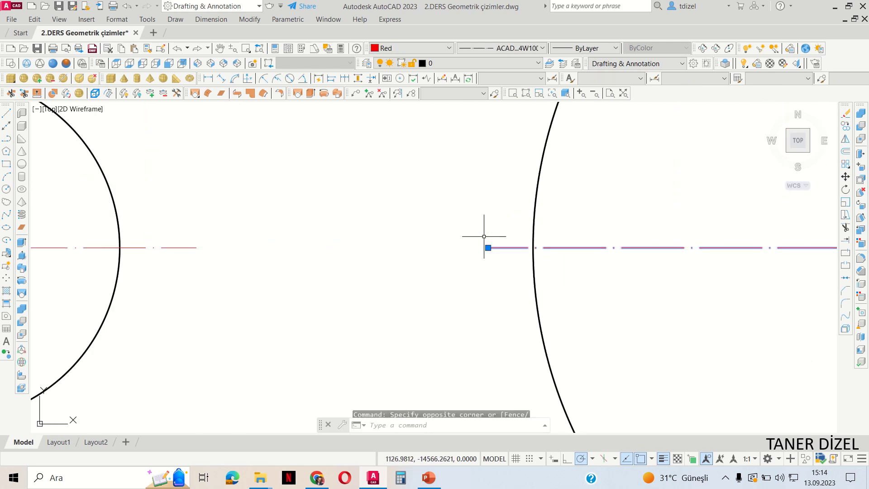
left_click(488, 248)
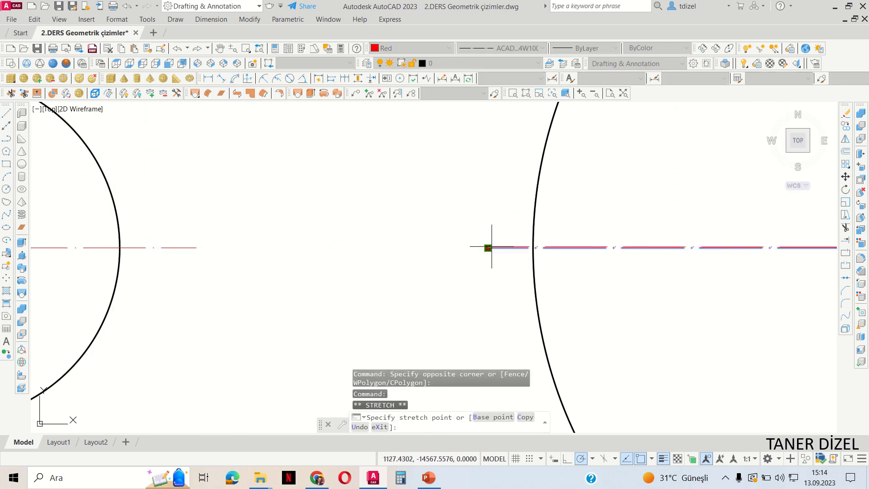
left_click(500, 247)
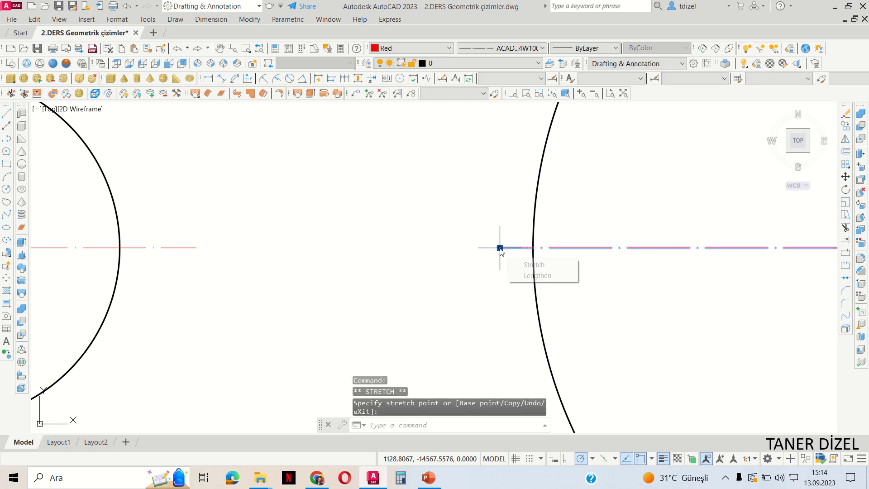
scroll(545, 261, "down", 2)
scroll(529, 248, "down", 2)
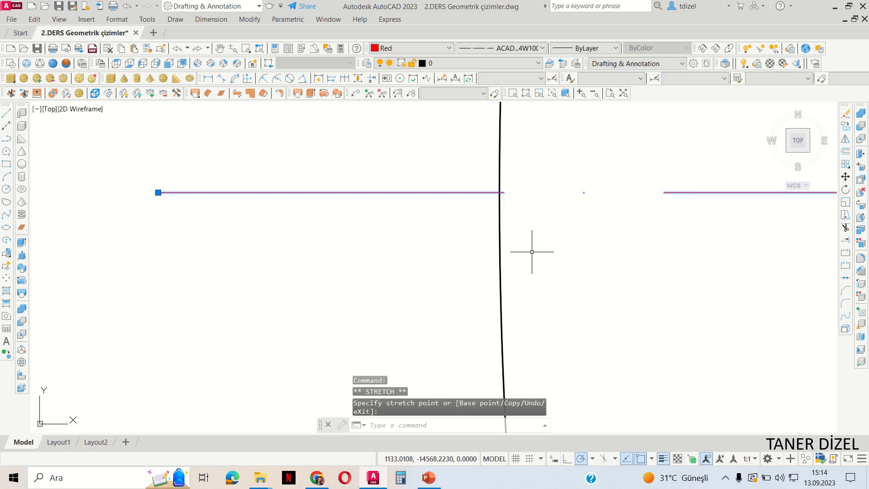
scroll(525, 249, "down", 2)
middle_click_drag(621, 278, 528, 254)
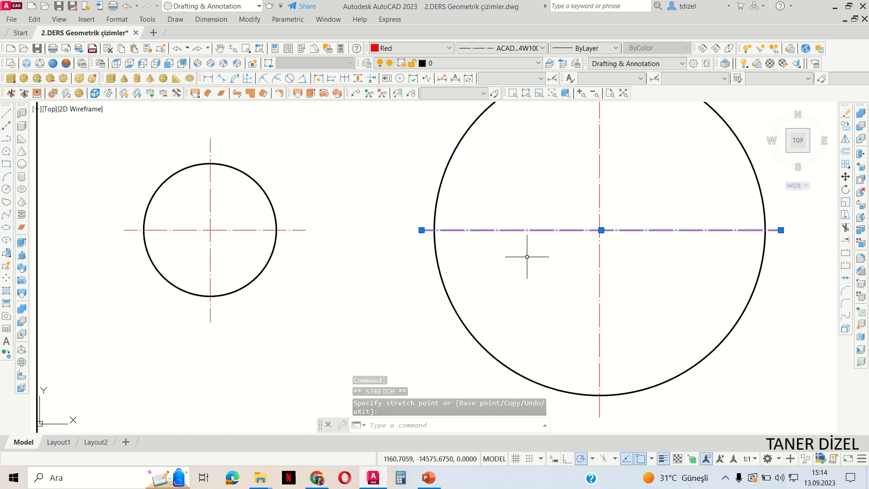
scroll(527, 254, "down", 2)
key("Escape")
key("Escape")
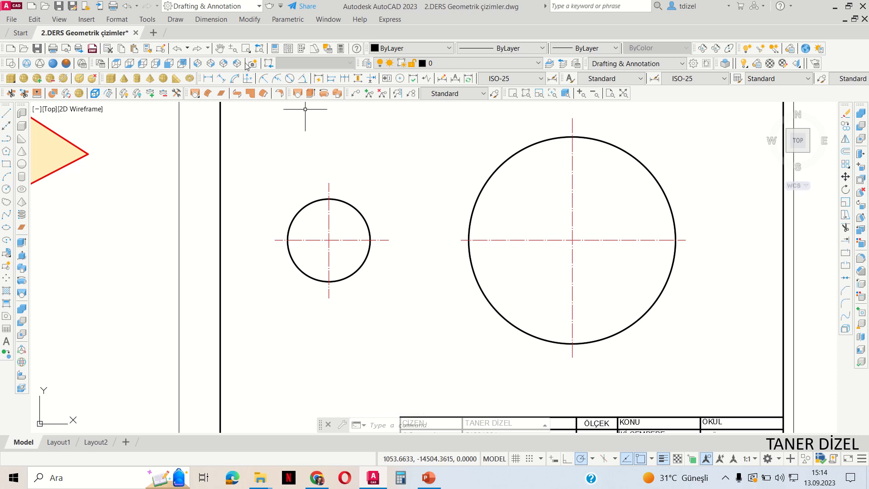
left_click(266, 78)
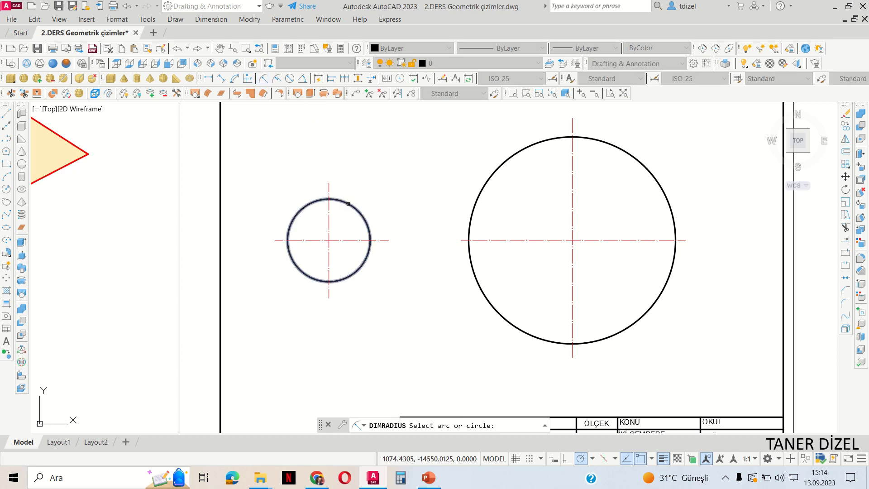
left_click(351, 203)
scroll(387, 211, "up", 4)
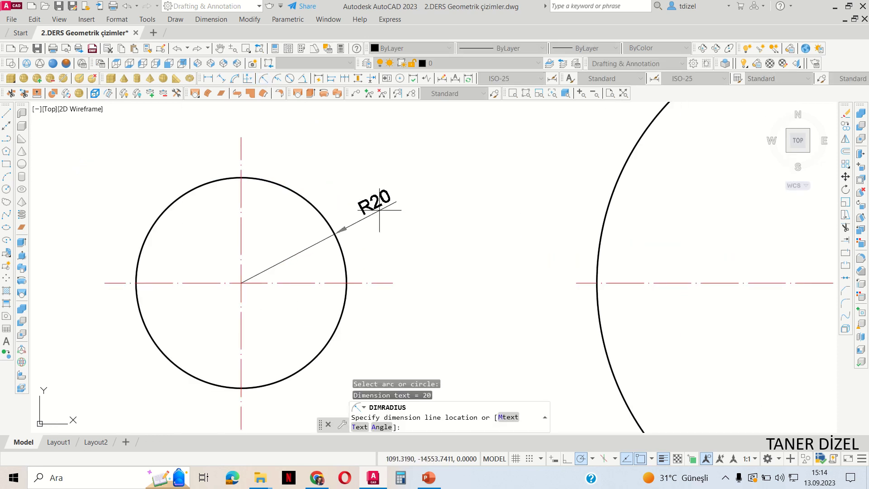
left_click(379, 209)
key("Return")
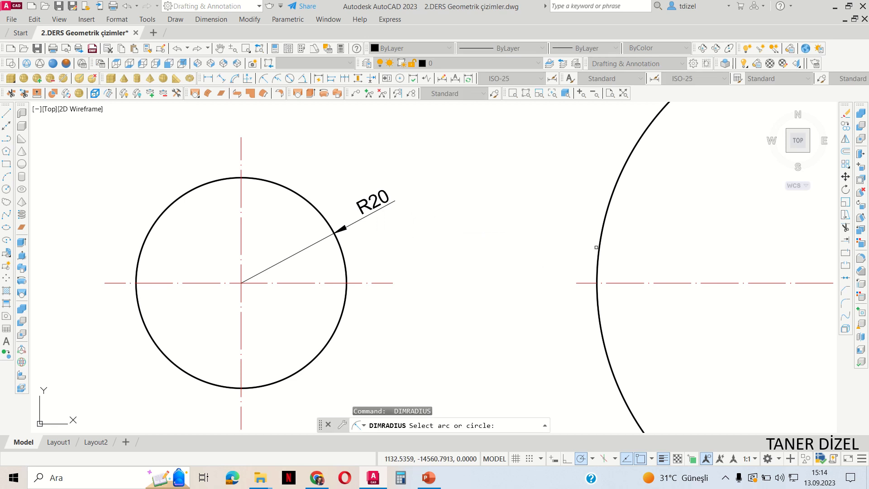
left_click(599, 248)
left_click(582, 243)
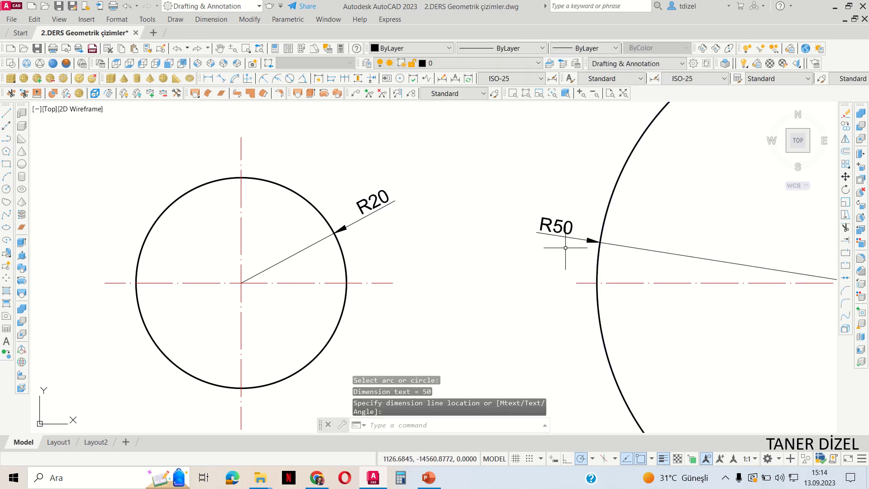
left_click(465, 215)
left_click(357, 172)
key("Delete")
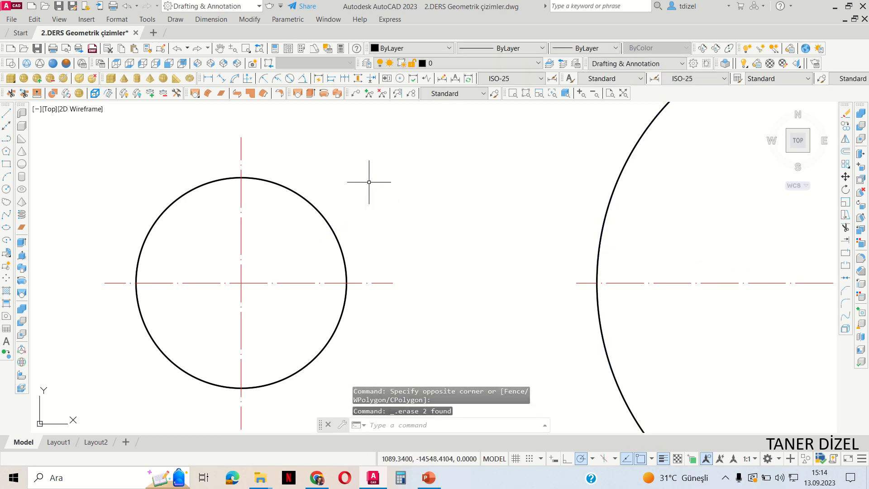
scroll(369, 203, "down", 2)
scroll(378, 213, "down", 2)
middle_click_drag(388, 217, 376, 221)
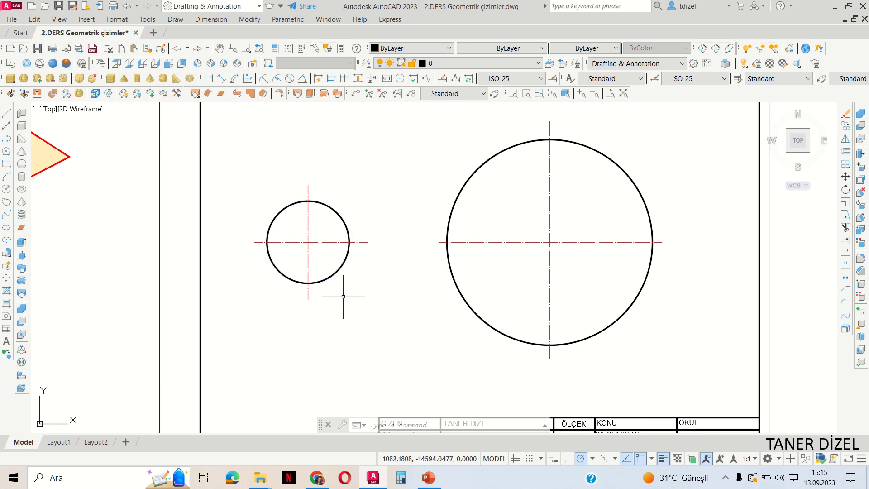
Step: Make Blue the current colour and write the label O1 at the small circle's centre
left_click(420, 48)
left_click(395, 116)
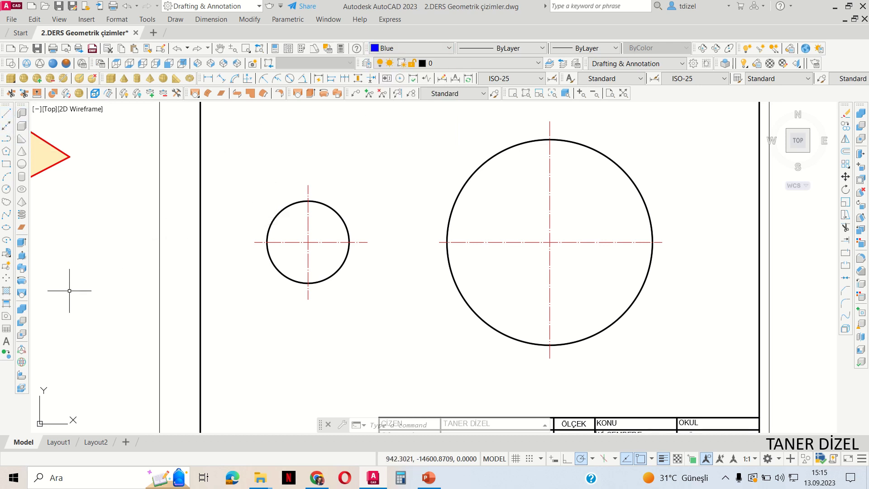
left_click(7, 341)
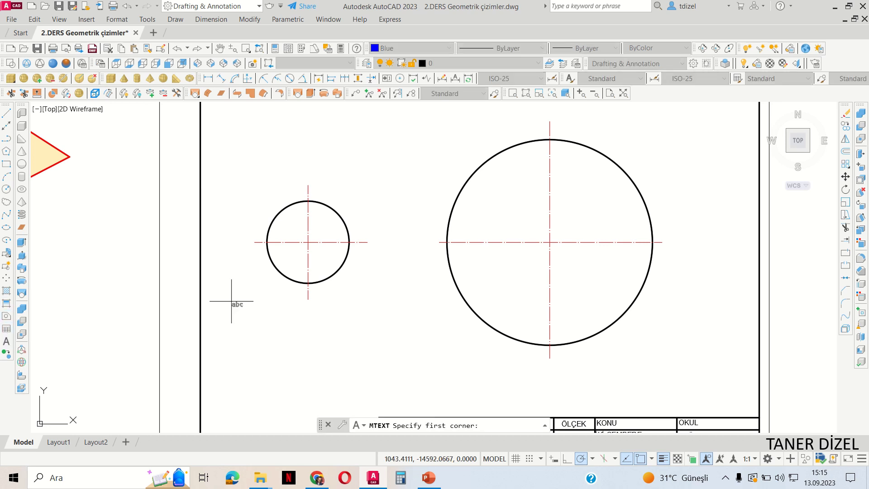
scroll(298, 235, "up", 5)
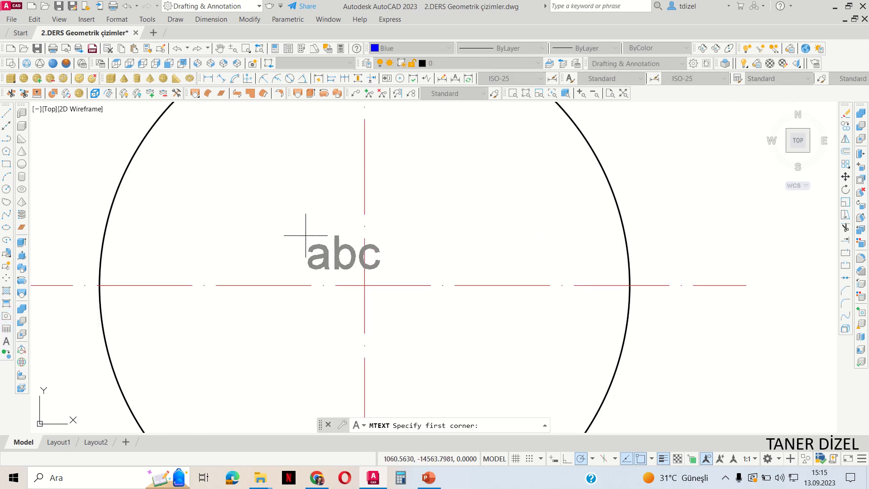
left_click(306, 236)
left_click(351, 271)
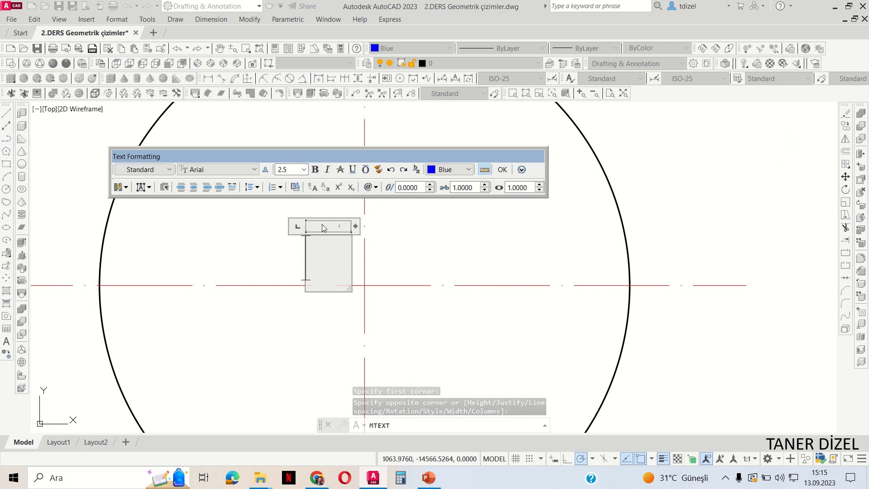
type("O1")
left_click(502, 169)
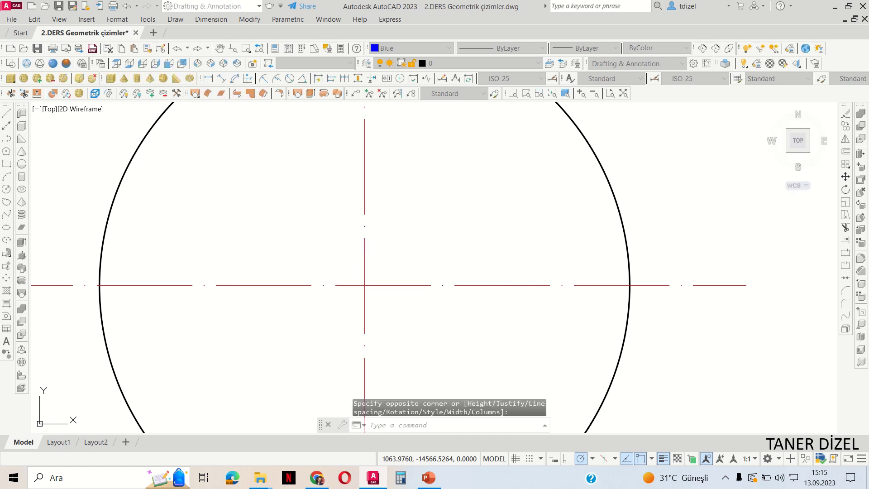
Step: Copy the label to the large circle's centre and edit it to read O2
left_click(350, 246)
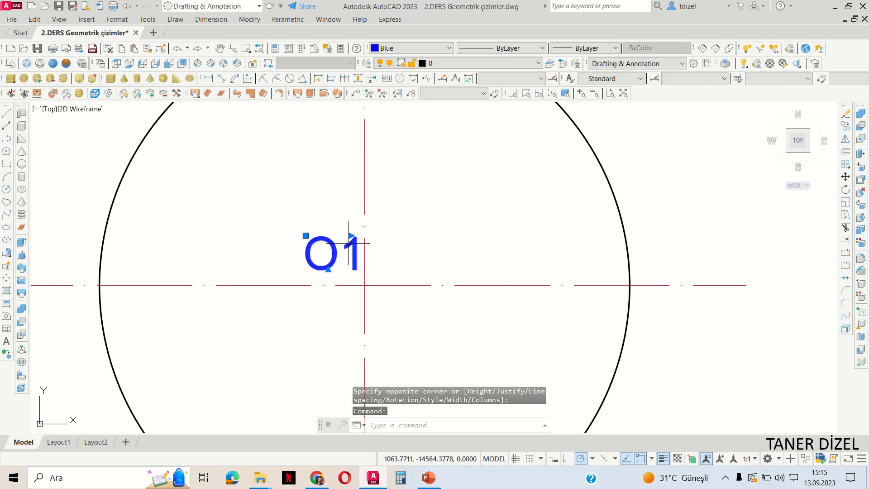
key("ctrl+c")
key("ctrl+v")
scroll(339, 240, "down", 4)
scroll(217, 254, "up", 4)
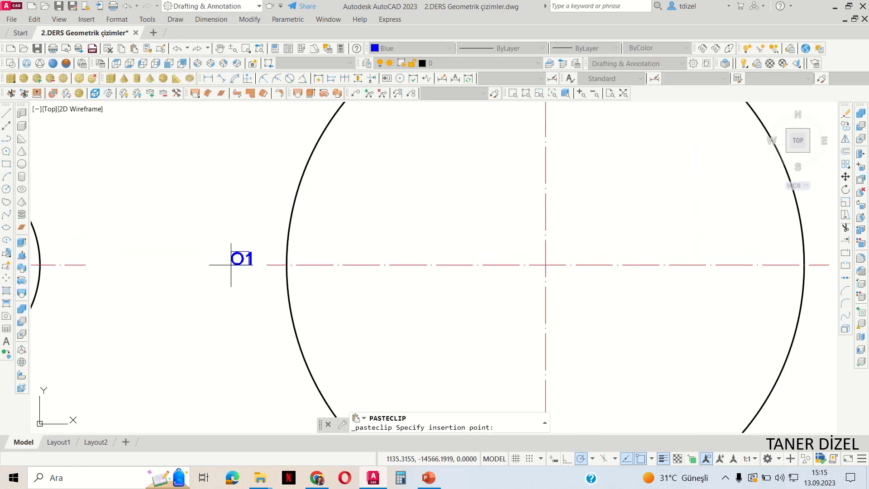
scroll(587, 248, "up", 3)
left_click(505, 278)
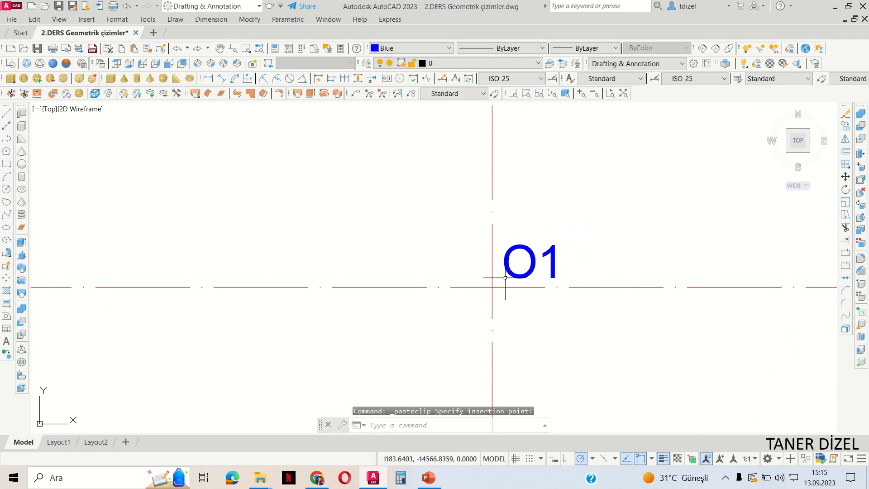
double_click(553, 263)
left_click_drag(547, 259, 564, 260)
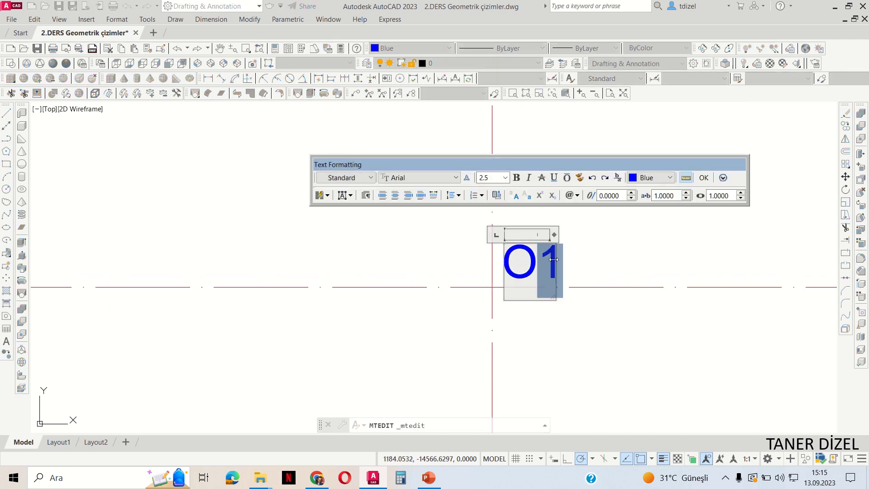
type("2")
left_click(702, 180)
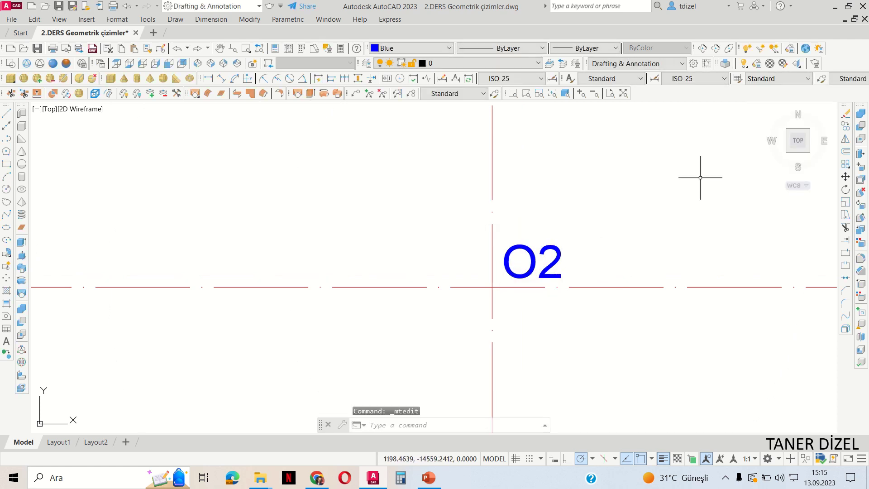
scroll(527, 223, "down", 4)
scroll(528, 223, "down", 5)
middle_click_drag(410, 212, 401, 247)
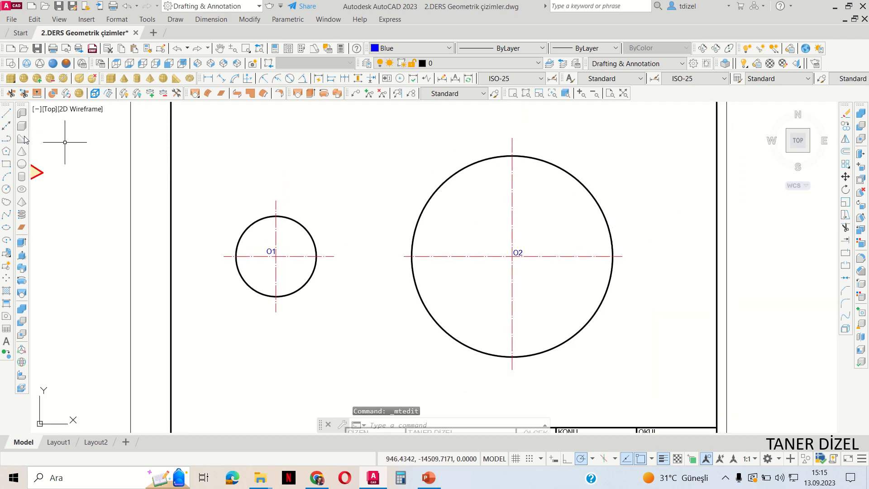
Step: Draw a line from the centre of O1 to the centre of O2
left_click(6, 114)
scroll(281, 257, "up", 4)
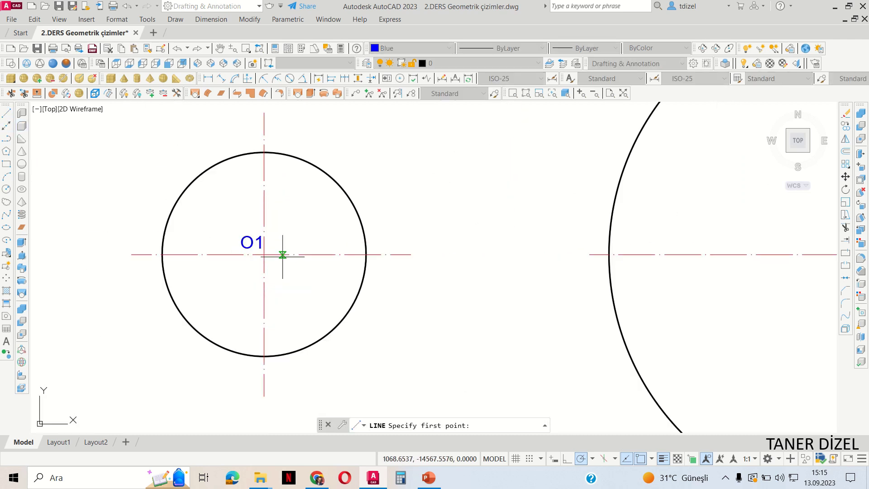
left_click(264, 254)
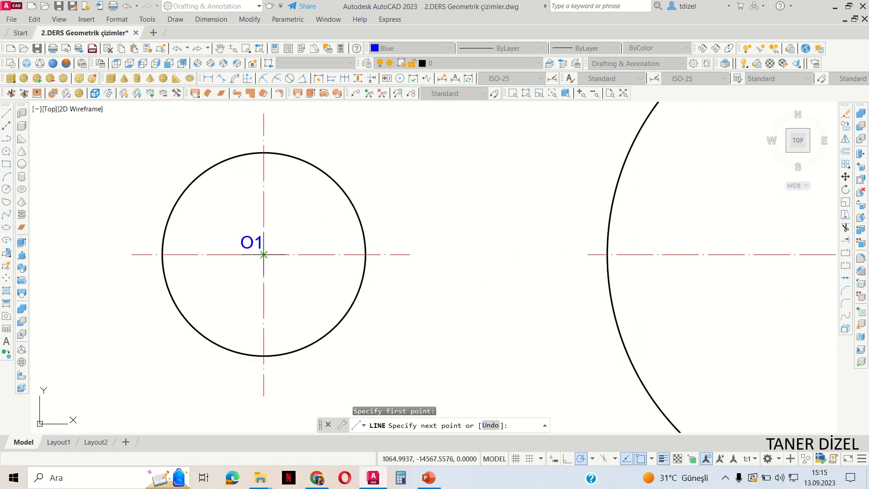
scroll(264, 253, "up", 5)
key("Escape")
key("Return")
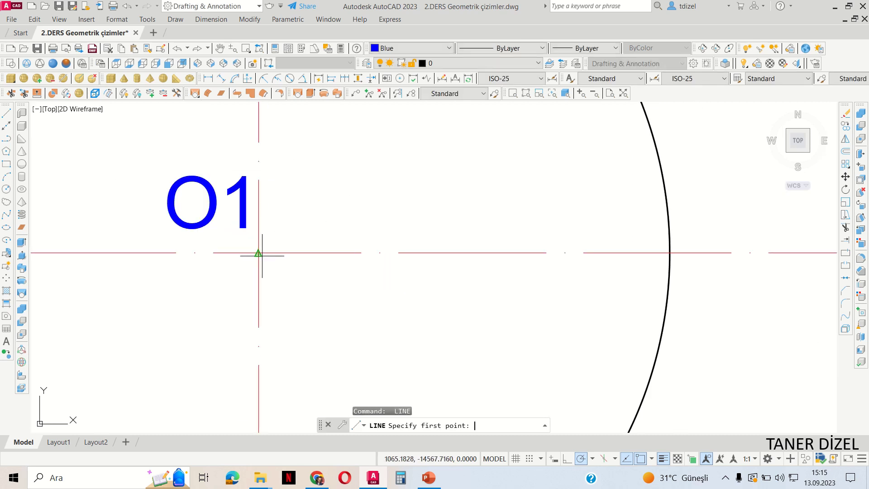
scroll(260, 250, "up", 3)
left_click(253, 249)
scroll(253, 249, "down", 6)
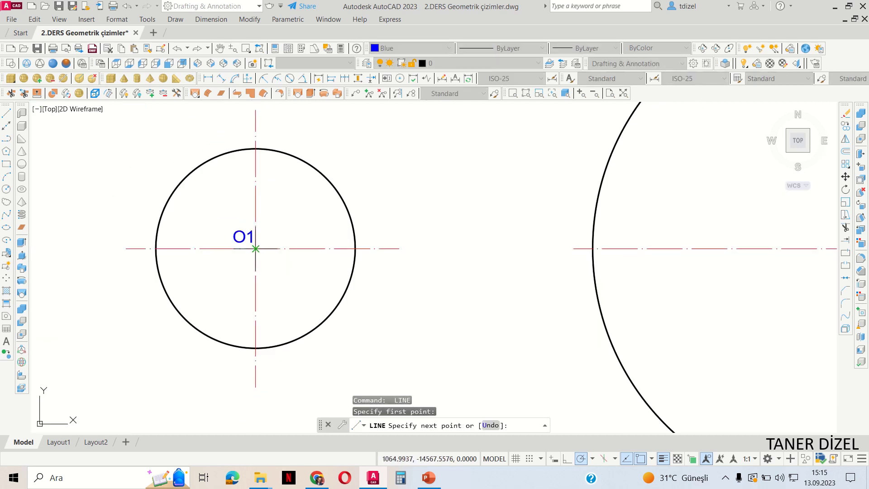
scroll(253, 249, "down", 2)
scroll(622, 244, "up", 2)
scroll(595, 242, "up", 5)
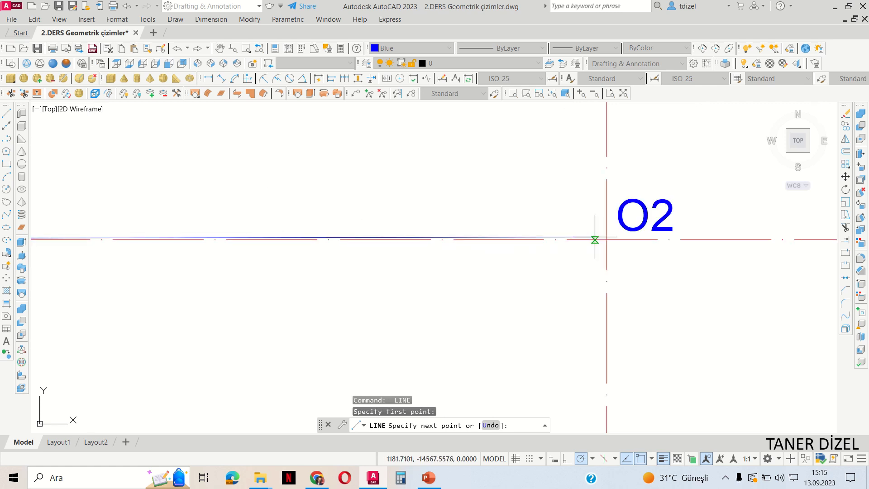
left_click(606, 239)
scroll(607, 239, "down", 3)
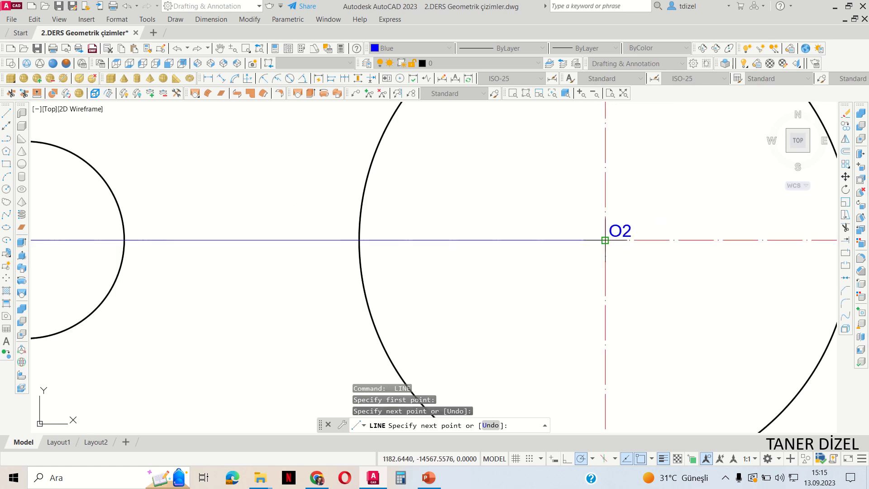
key("Return")
scroll(599, 242, "down", 2)
Step: Select the O1–O2 line to check it, then deselect and recentre the view
middle_click_drag(416, 258, 434, 272)
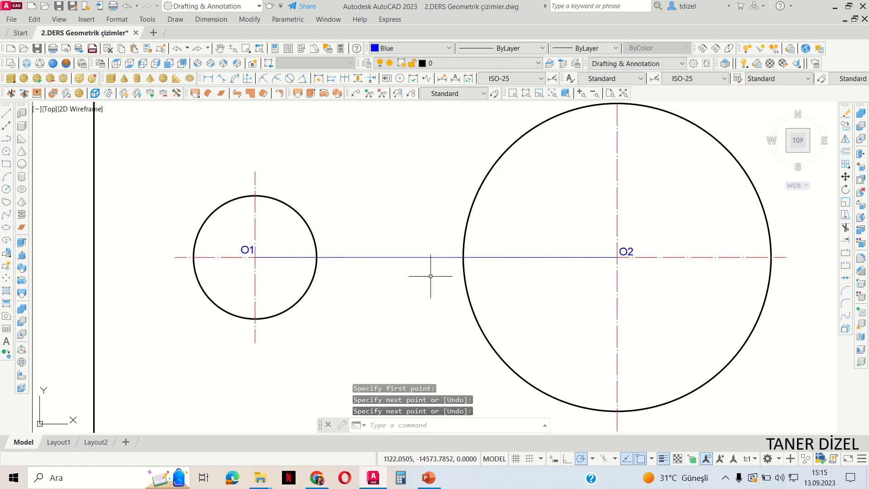
left_click(418, 272)
left_click(401, 241)
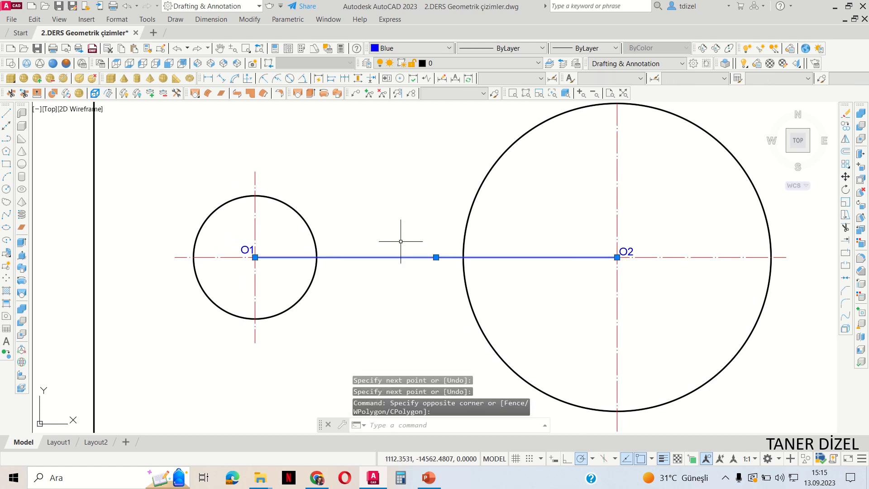
key("Escape")
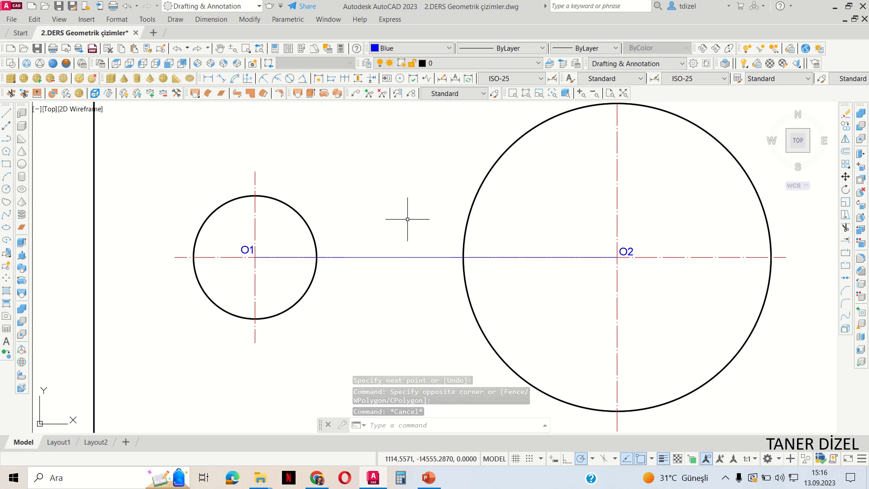
scroll(408, 222, "down", 2)
middle_click_drag(407, 222, 402, 240)
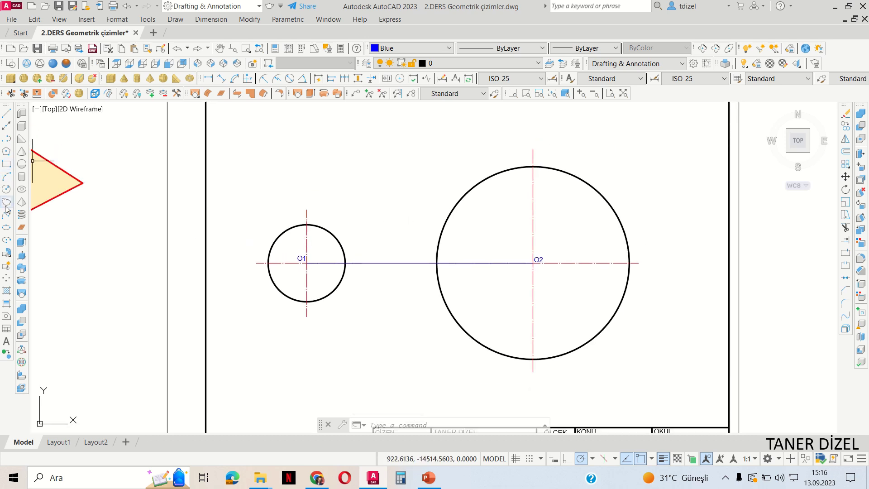
Step: Draw an arc centred on O1, running from above the circles to below them
left_click(7, 179)
type("c")
key("Return")
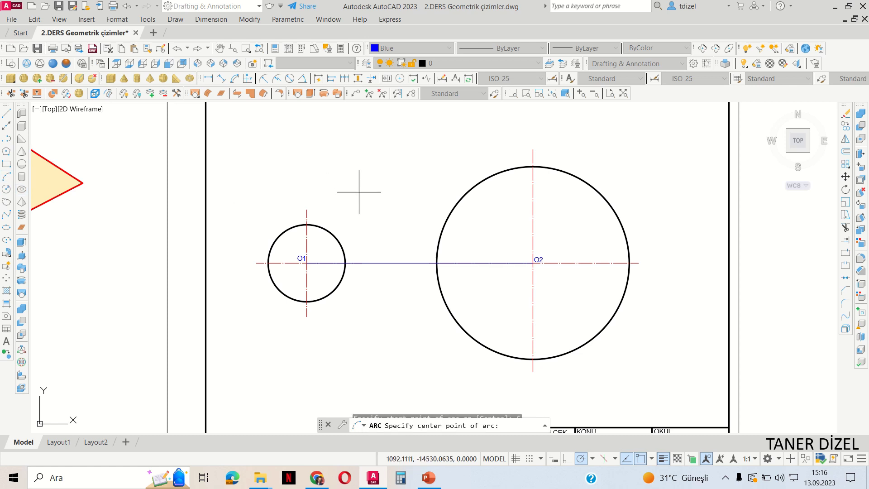
scroll(306, 252, "up", 5)
scroll(317, 267, "up", 3)
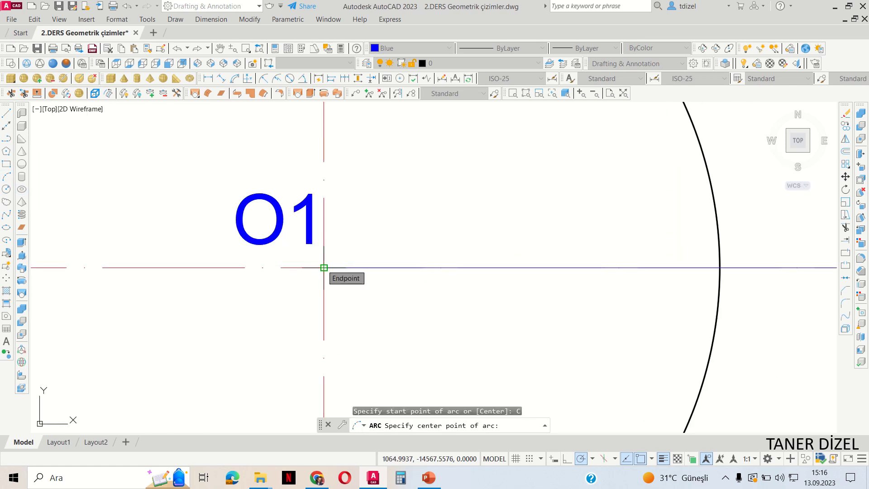
left_click(324, 268)
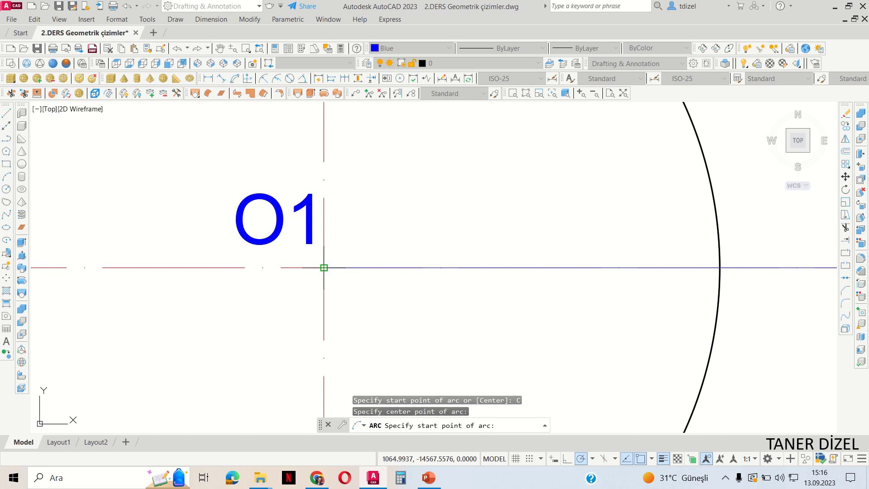
scroll(324, 267, "down", 7)
scroll(323, 266, "down", 4)
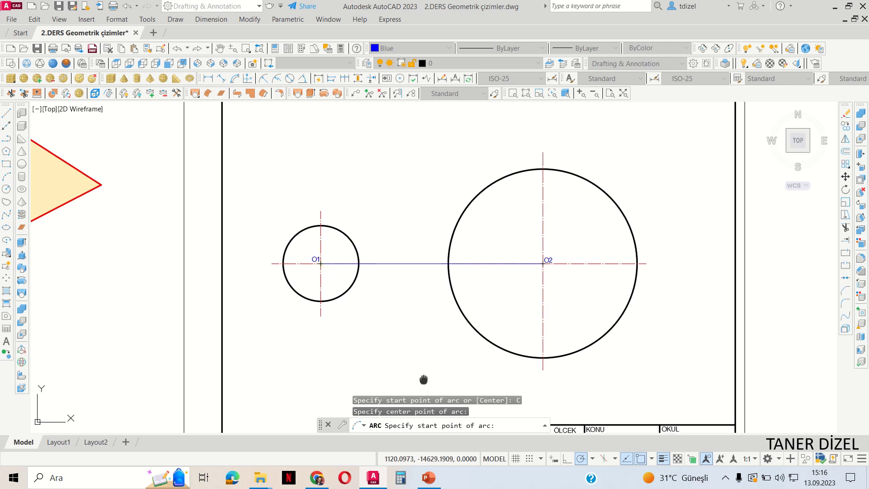
middle_click_drag(427, 381, 406, 360)
left_click(406, 361)
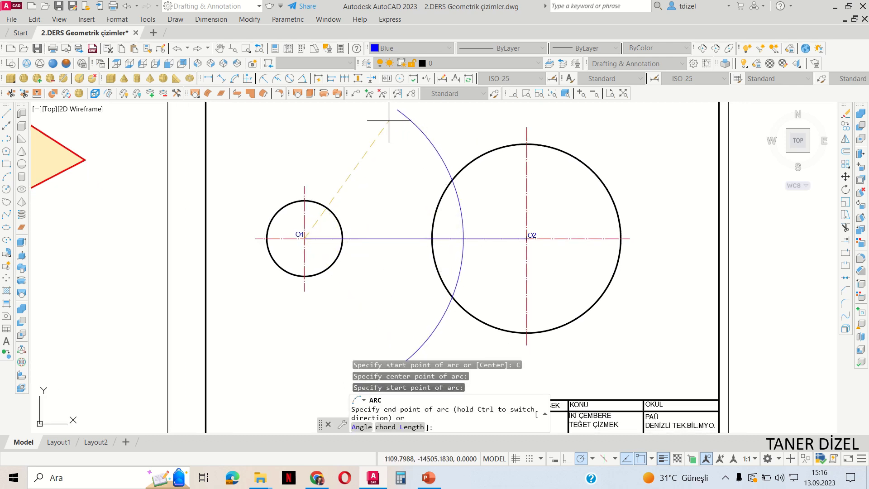
left_click(388, 121)
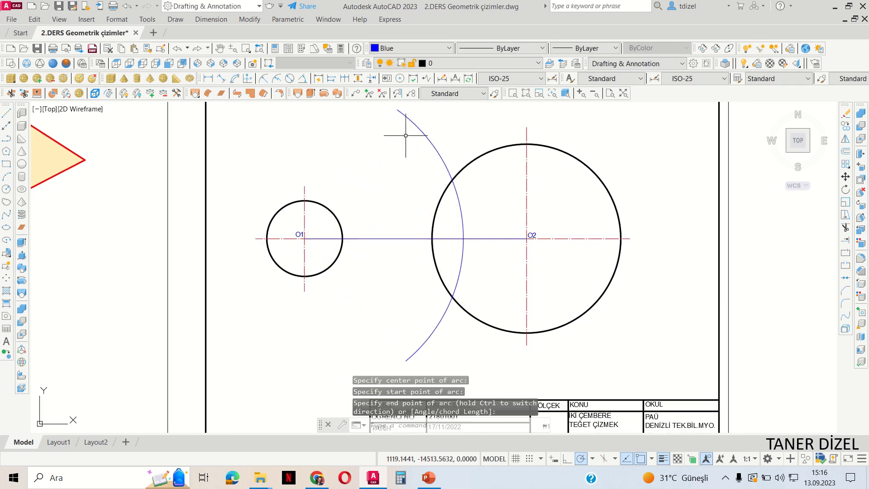
Step: Copy the arc from O1's centre to O2's centre
left_click(430, 139)
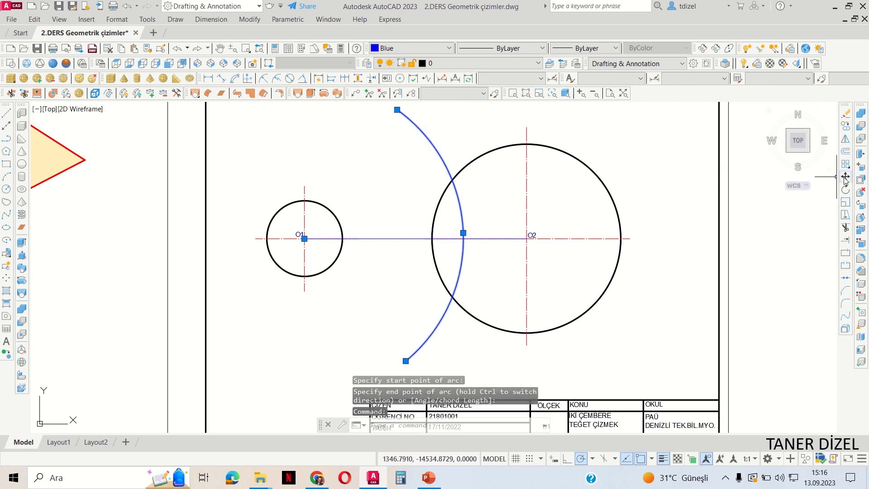
left_click(846, 126)
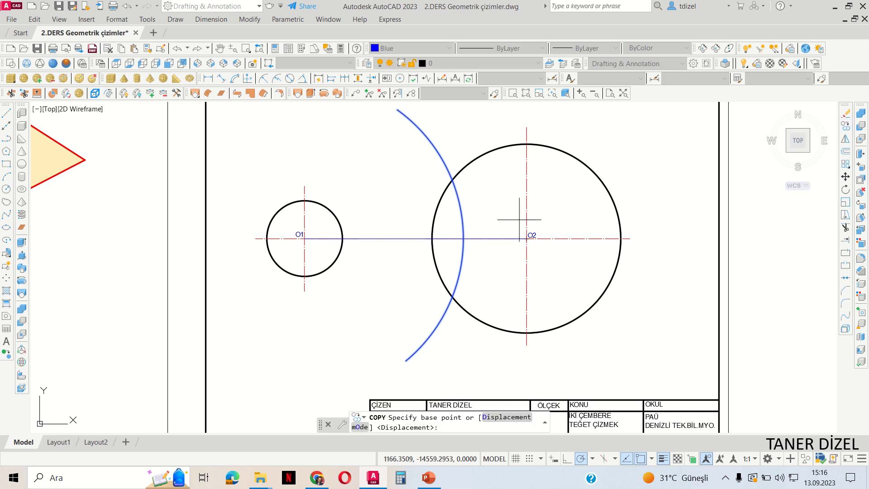
left_click(305, 239)
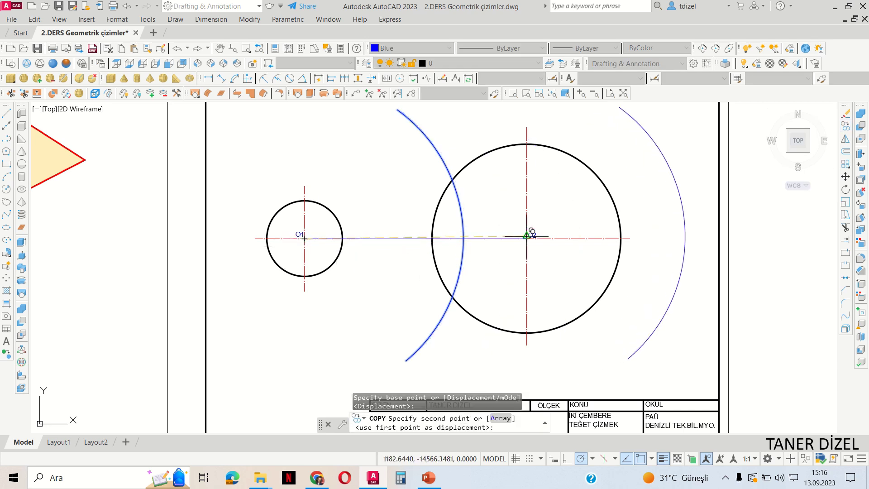
left_click(527, 239)
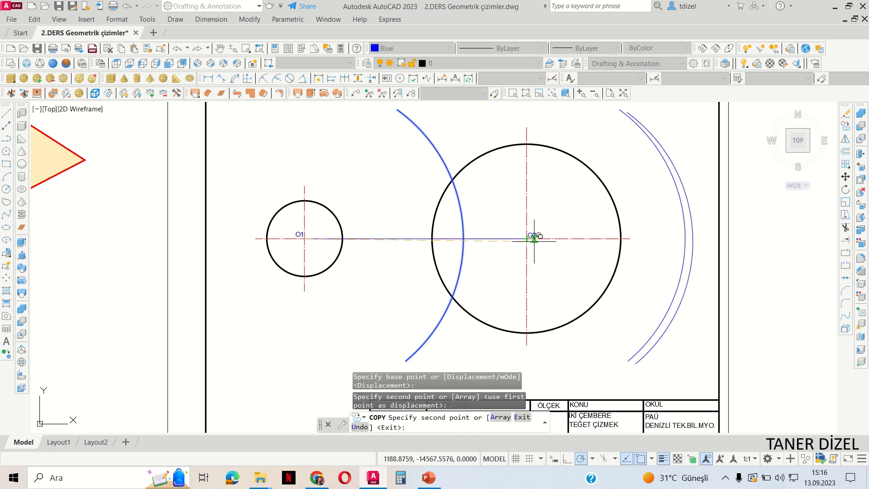
key("Return")
Step: Rotate the copied arc 180° about O2
left_click(685, 247)
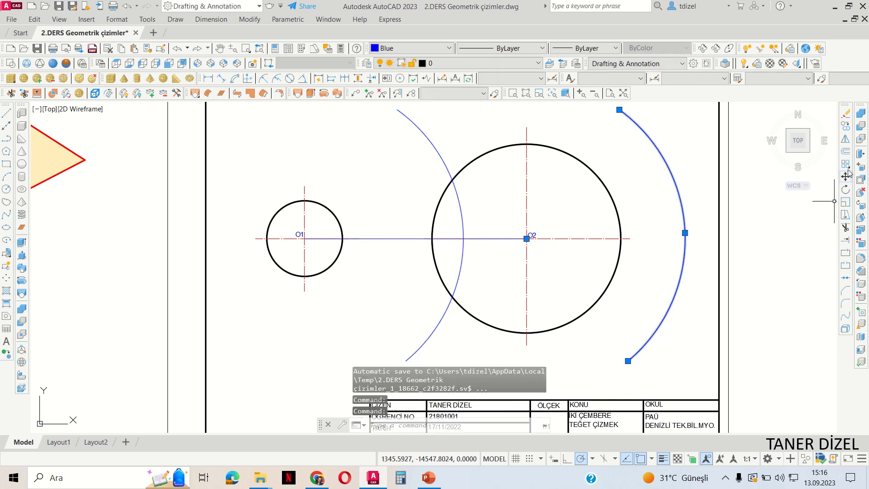
left_click(846, 190)
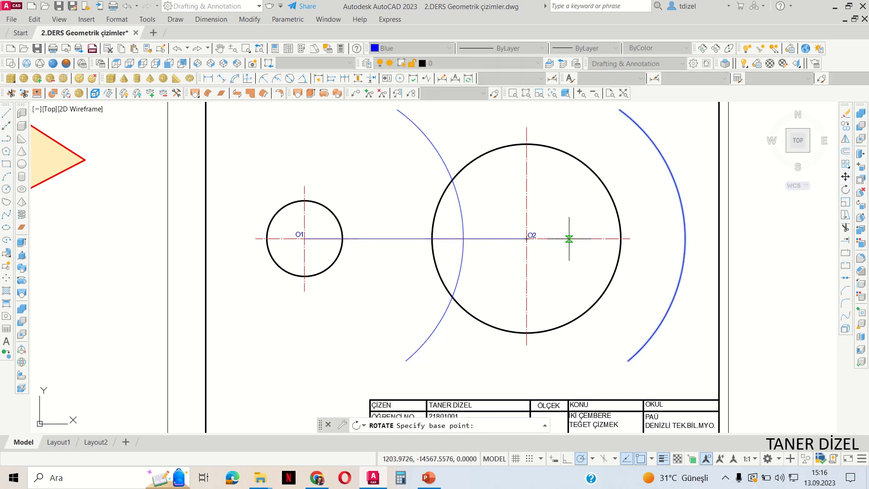
left_click(527, 235)
type("1")
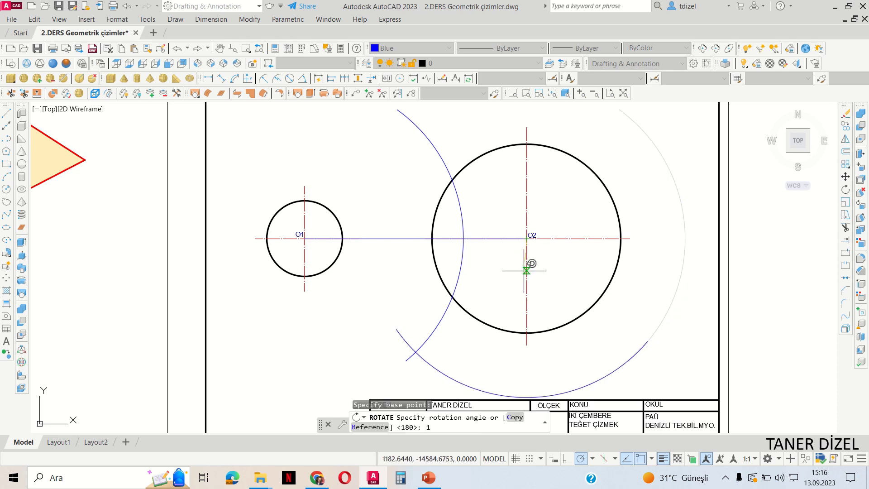
type("80")
key("Return")
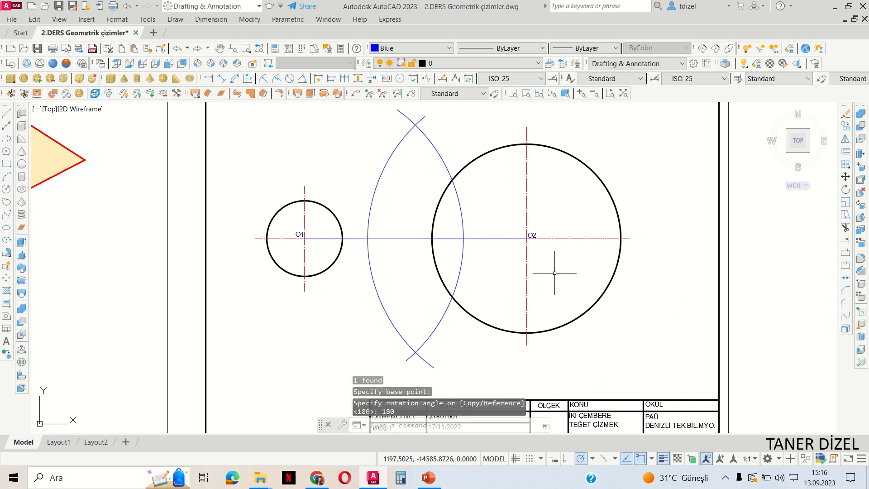
middle_click_drag(555, 273, 557, 280)
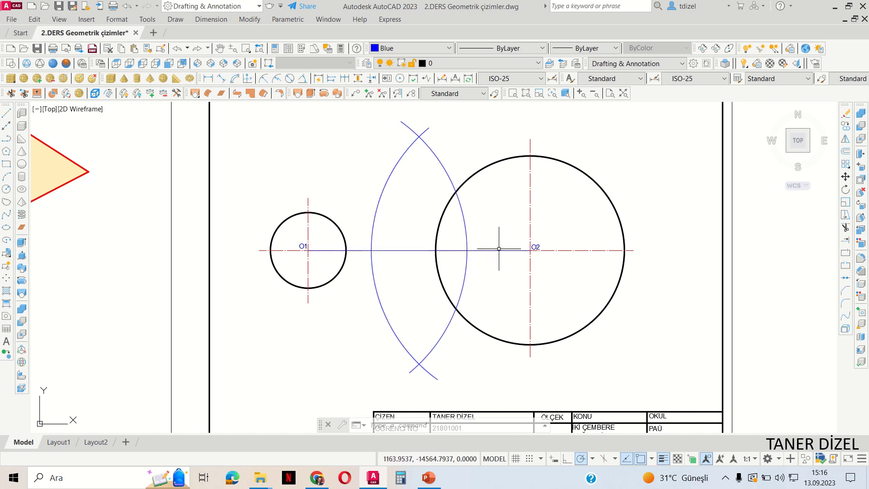
Step: Draw a vertical line from the upper arc intersection down to the lower one
left_click(7, 116)
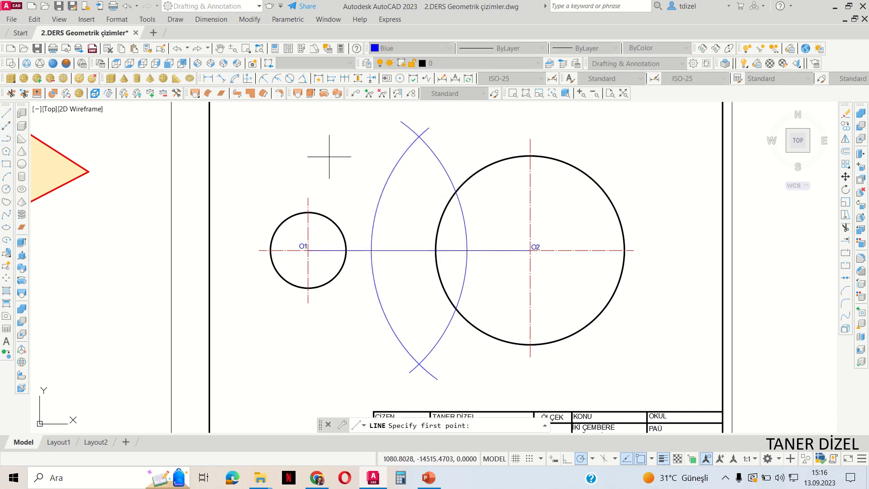
left_click(419, 136)
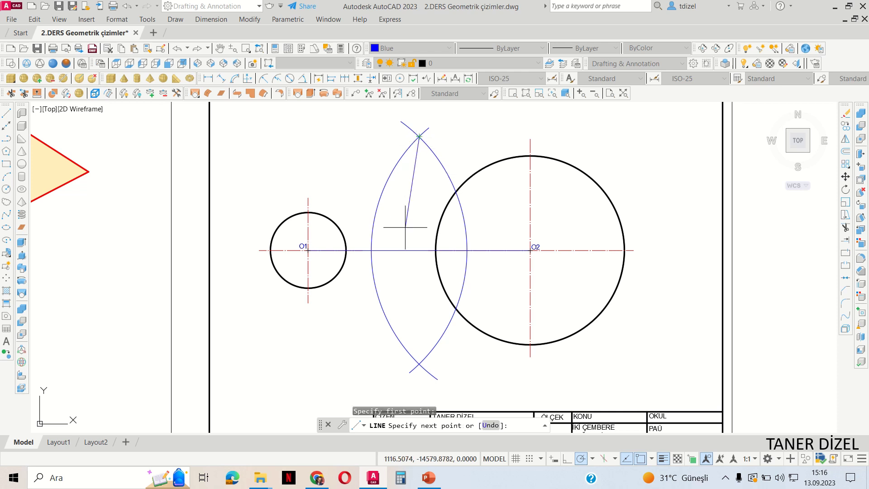
left_click(419, 363)
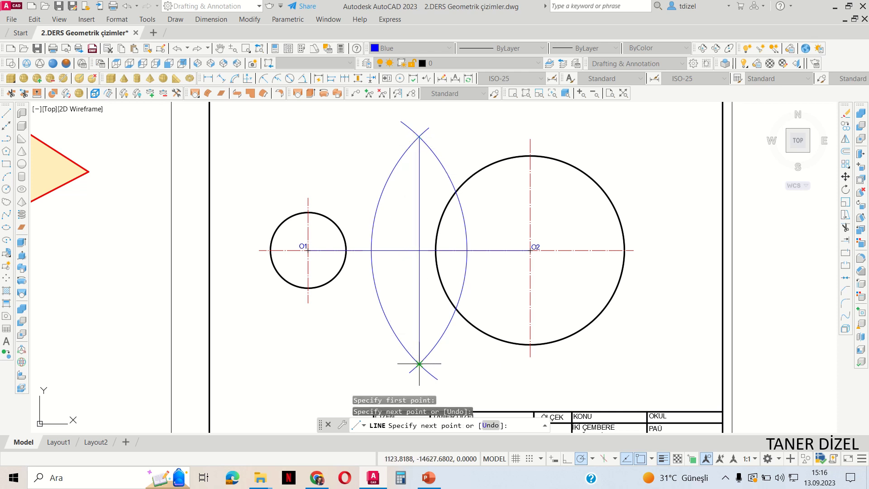
key("Return")
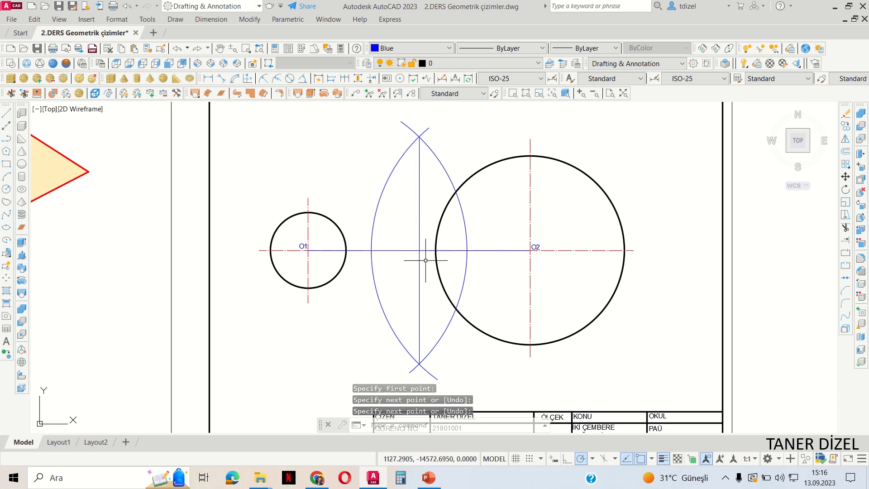
scroll(424, 254, "up", 4)
scroll(424, 253, "up", 2)
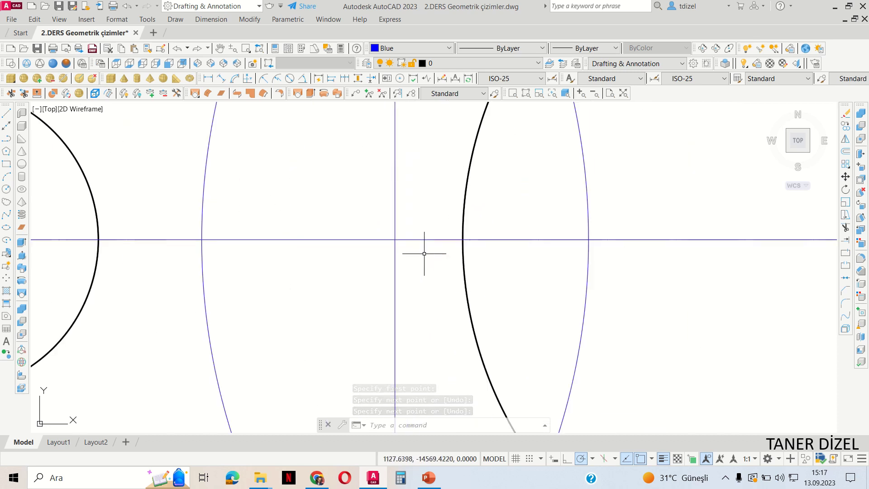
scroll(424, 253, "down", 4)
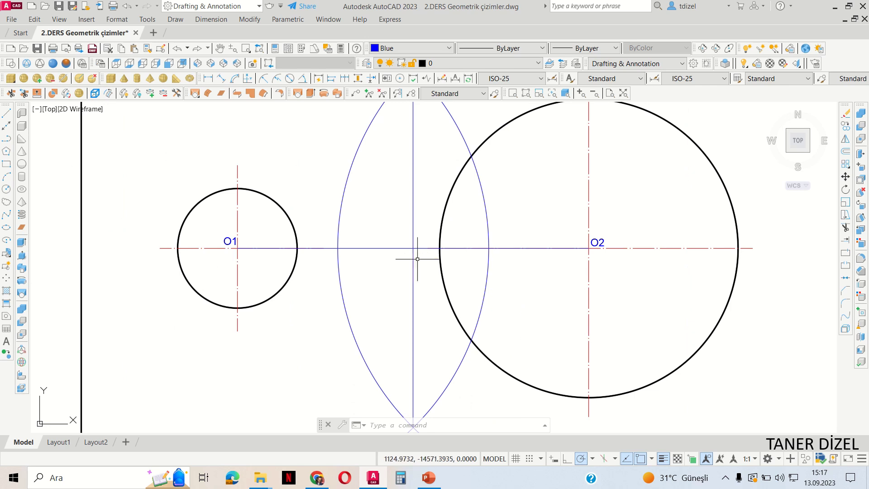
Step: Copy the O1 label to the line's crossing with the centre line and change its text to A
left_click(227, 241)
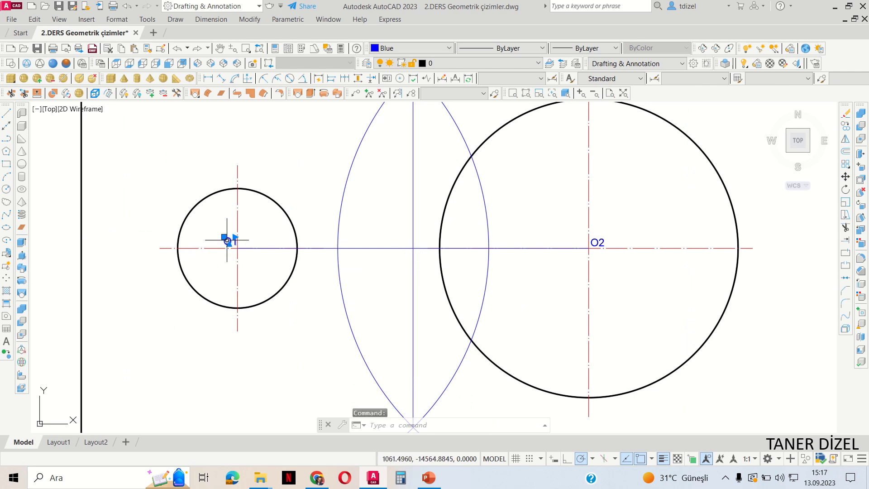
key("ctrl+c")
key("ctrl+v")
scroll(389, 267, "up", 5)
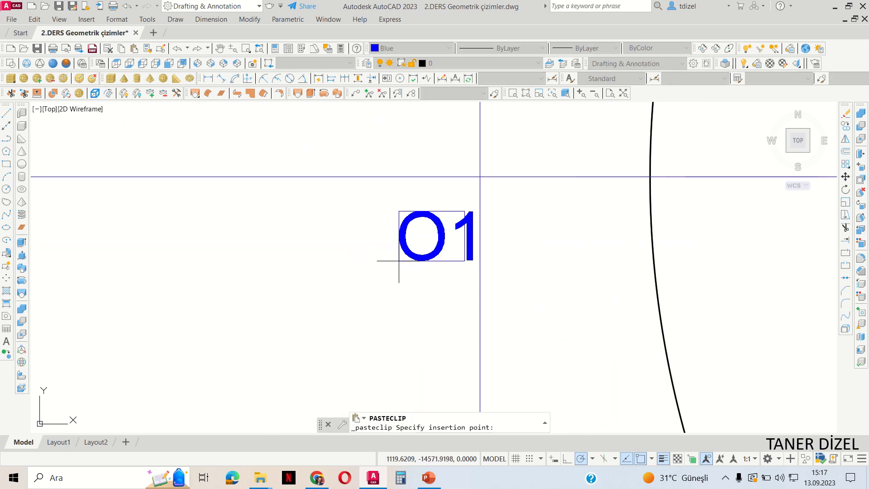
left_click(394, 244)
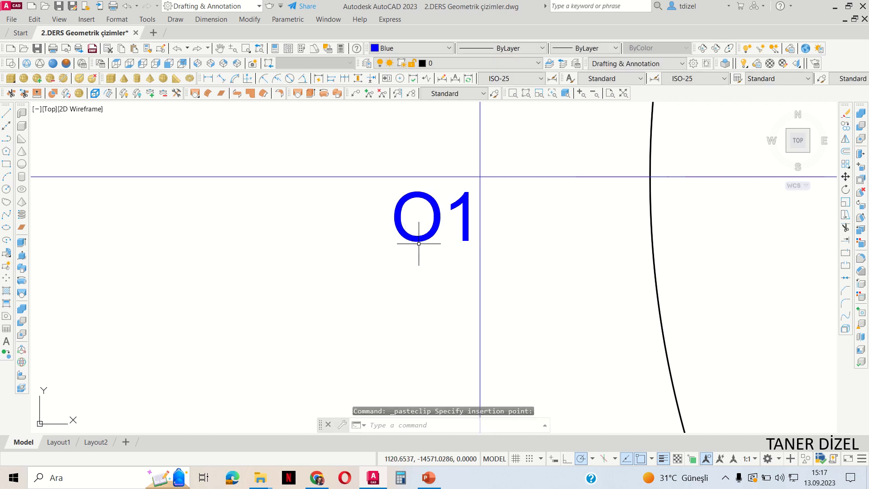
scroll(419, 238, "down", 2)
double_click(421, 239)
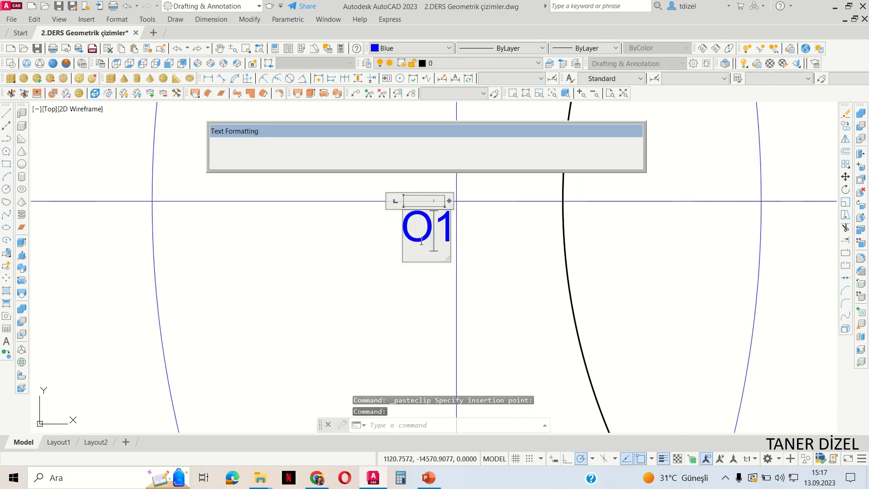
double_click(421, 240)
type("A")
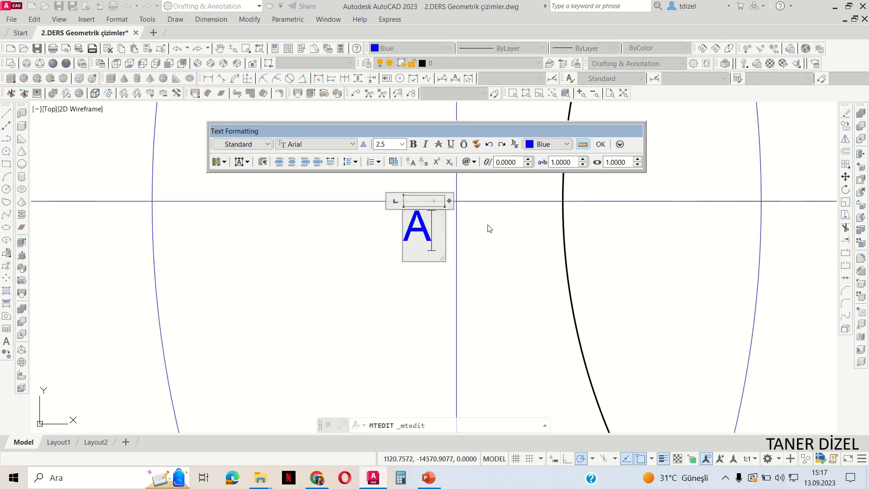
left_click(600, 144)
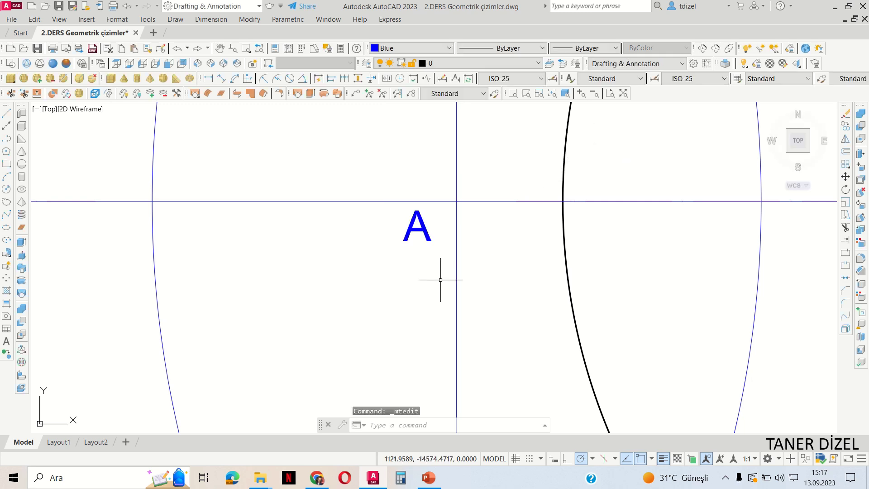
scroll(447, 281, "down", 2)
middle_click_drag(511, 289, 442, 297)
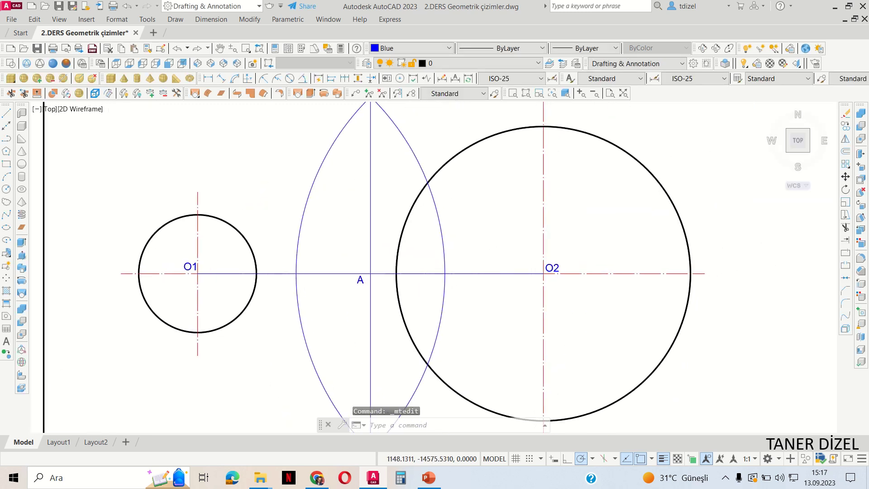
scroll(442, 297, "down", 2)
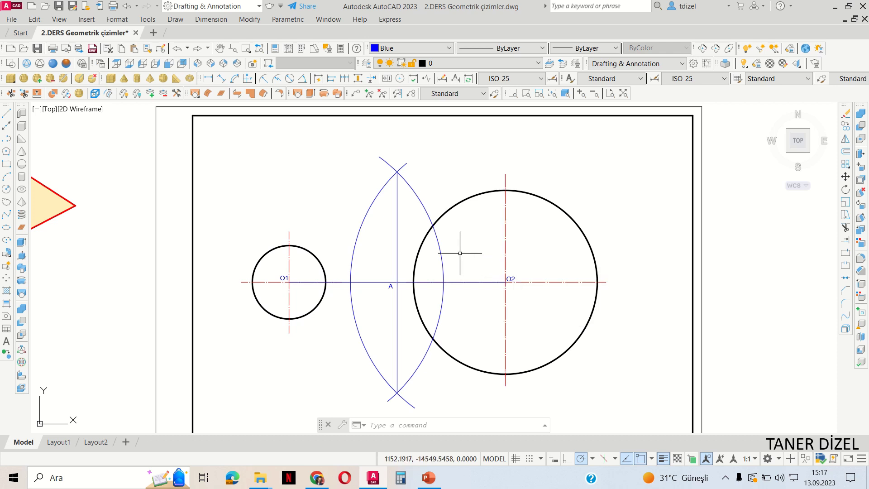
Step: Change the colour of the two crossing arcs to Red
left_click(417, 199)
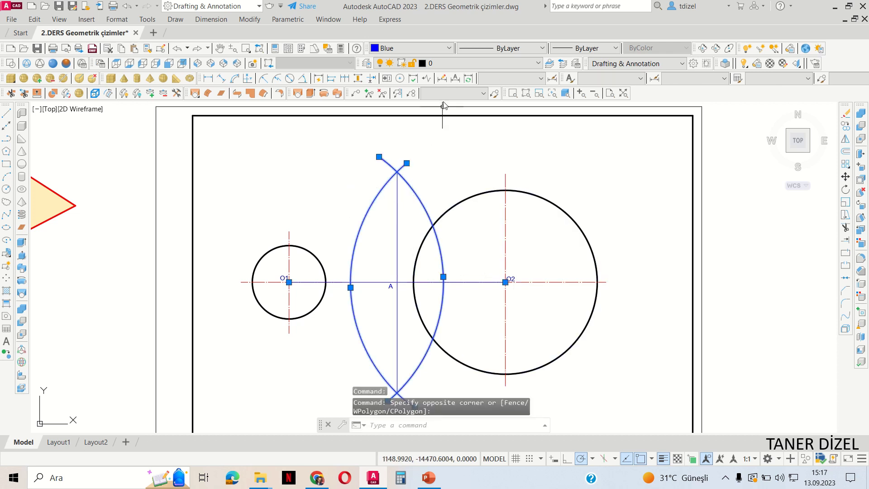
left_click(410, 48)
left_click(390, 71)
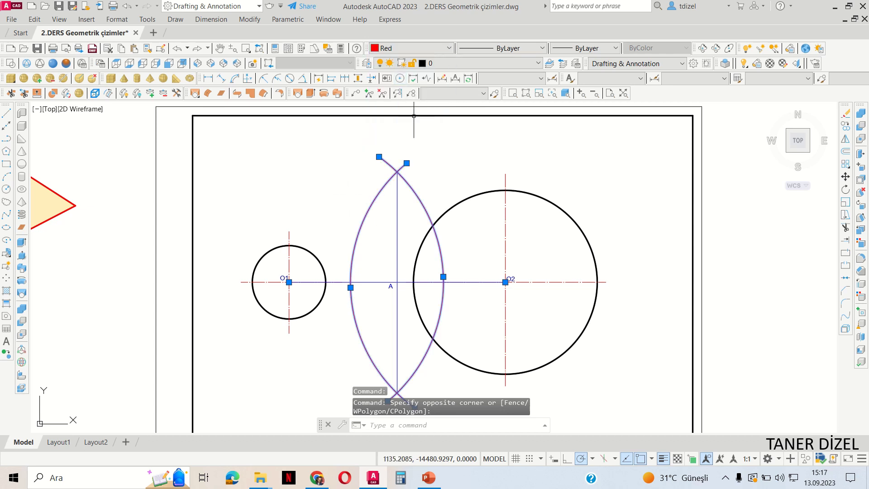
key("Escape")
key("Escape")
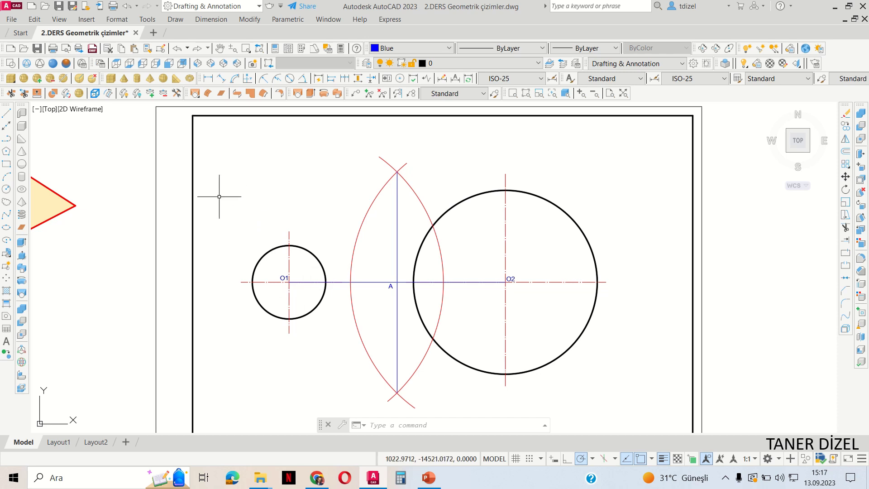
left_click(6, 191)
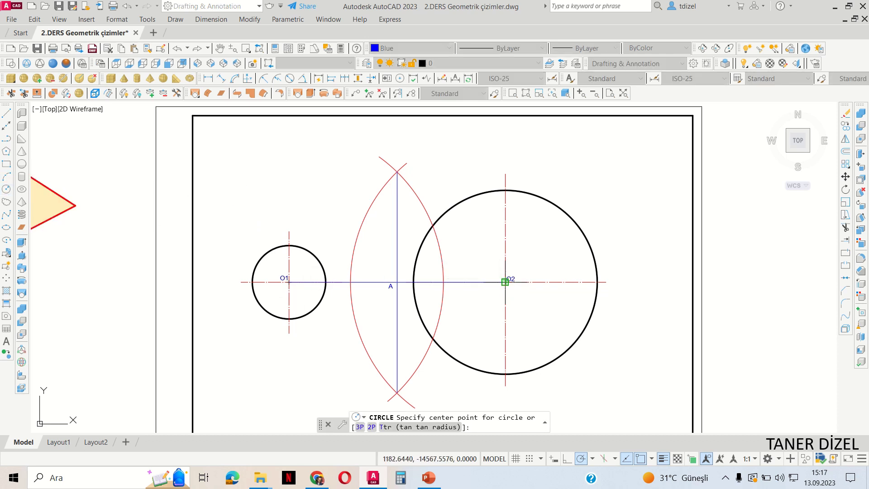
Step: Draw a smaller circle of radius 30 concentric at O2
left_click(505, 282)
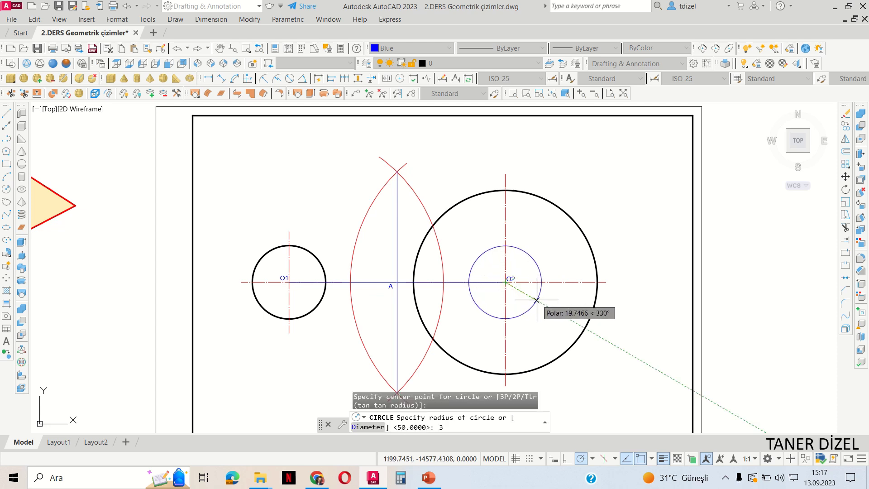
type("0")
key("Return")
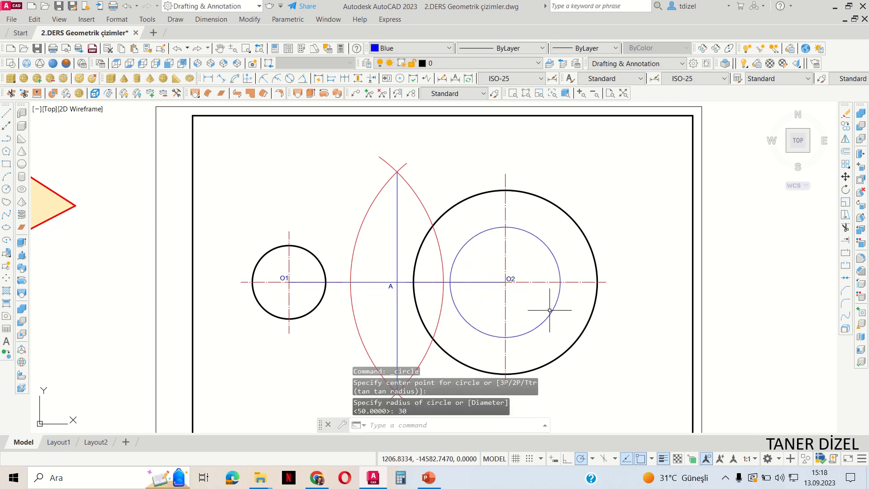
middle_click_drag(549, 309, 527, 285)
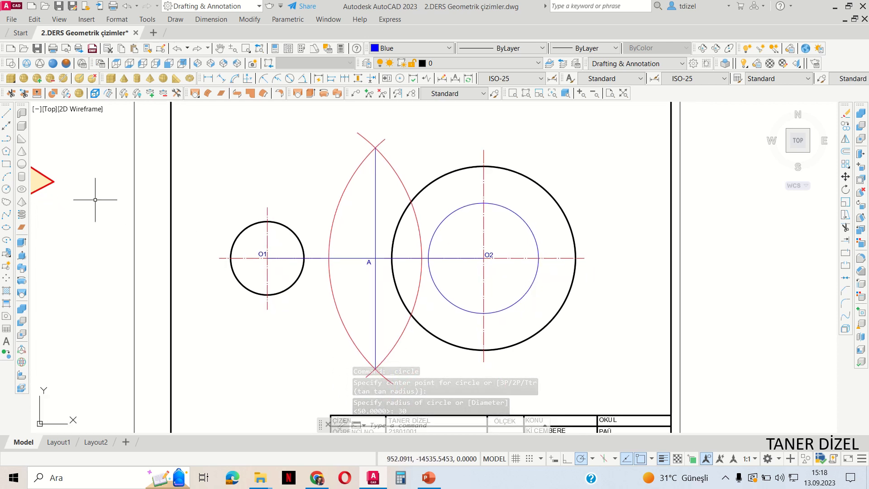
Step: Draw an arc centred on A, from O2 to a point above O2 past the inner circle
left_click(7, 176)
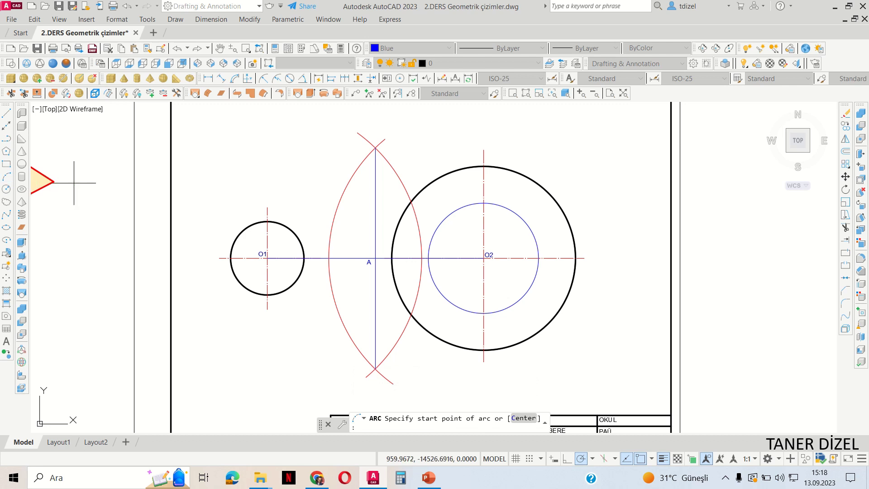
type("C")
key("Return")
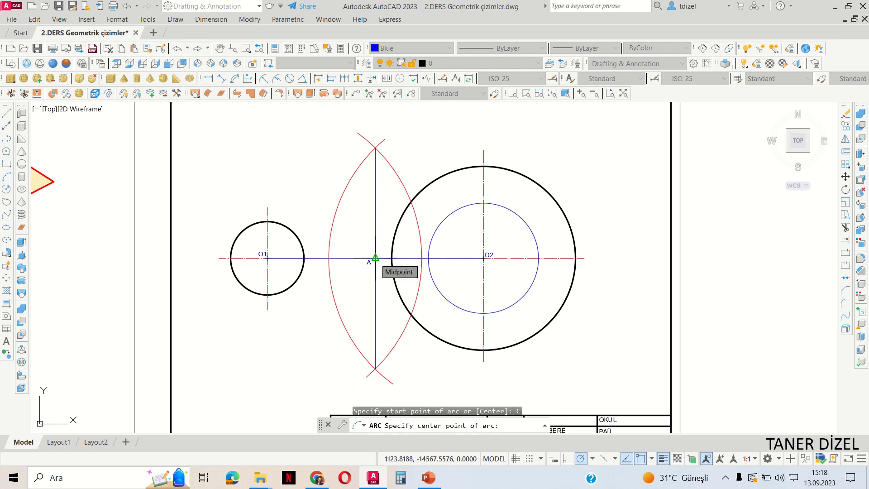
left_click(375, 257)
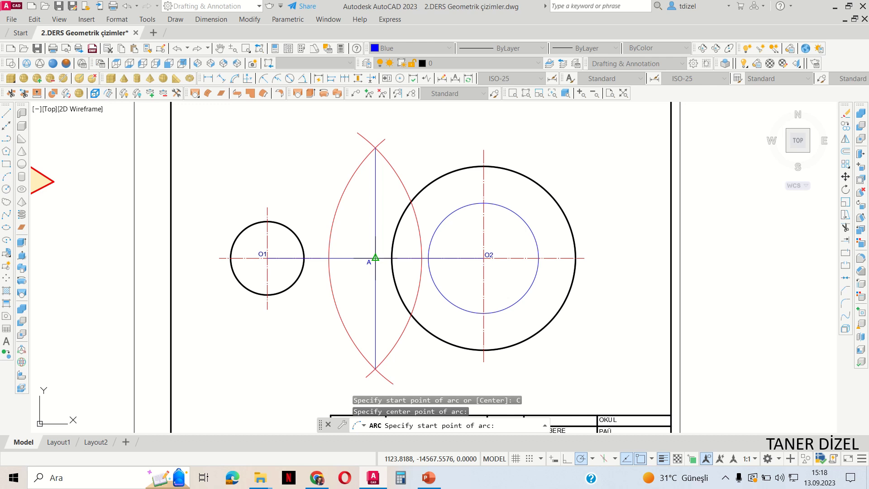
left_click(484, 258)
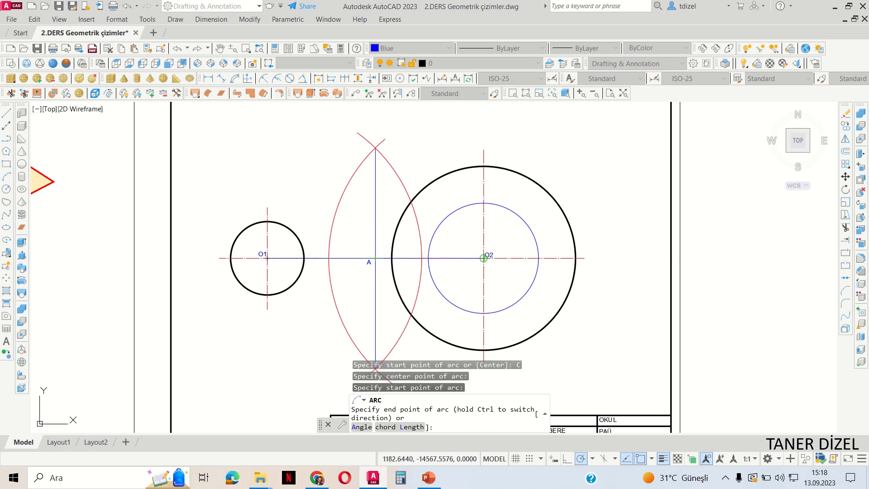
left_click(459, 189)
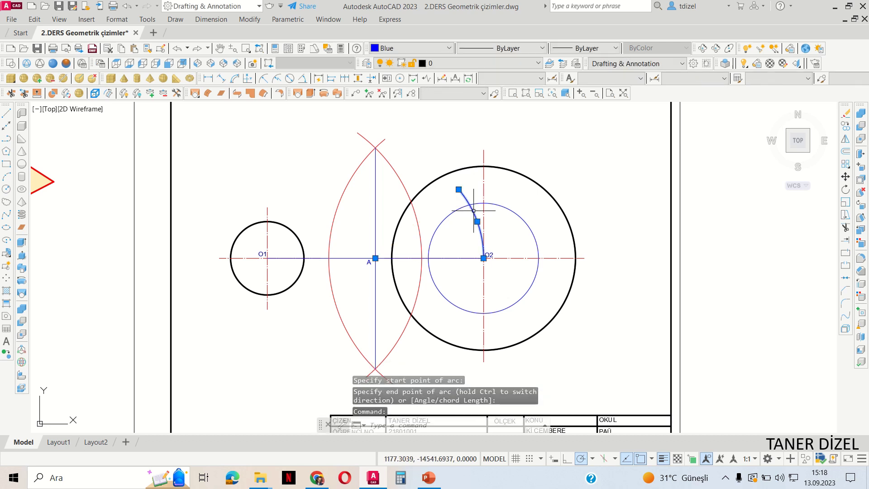
Step: Mirror the new arc across the horizontal axis through O2, keeping the original
left_click(844, 140)
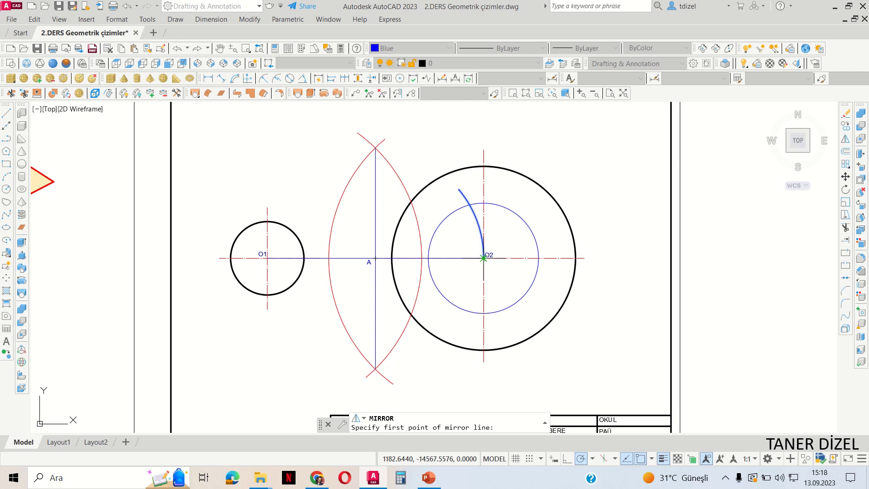
left_click(484, 258)
left_click(427, 258)
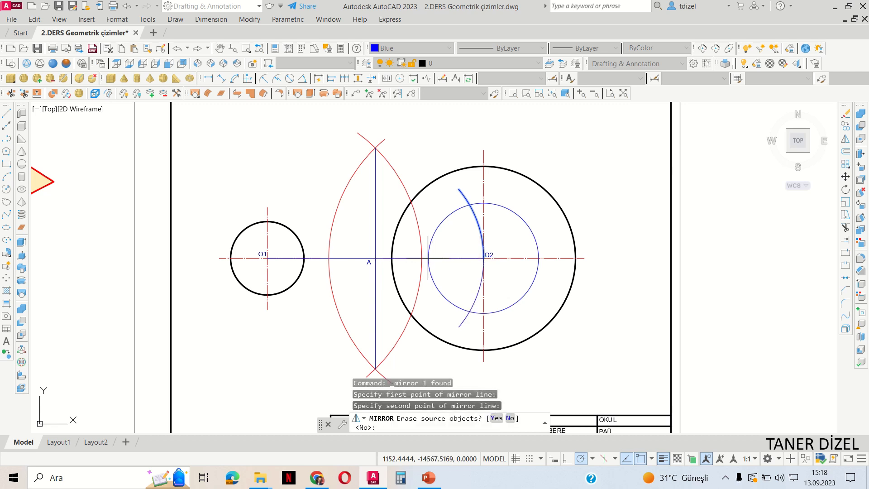
key("Return")
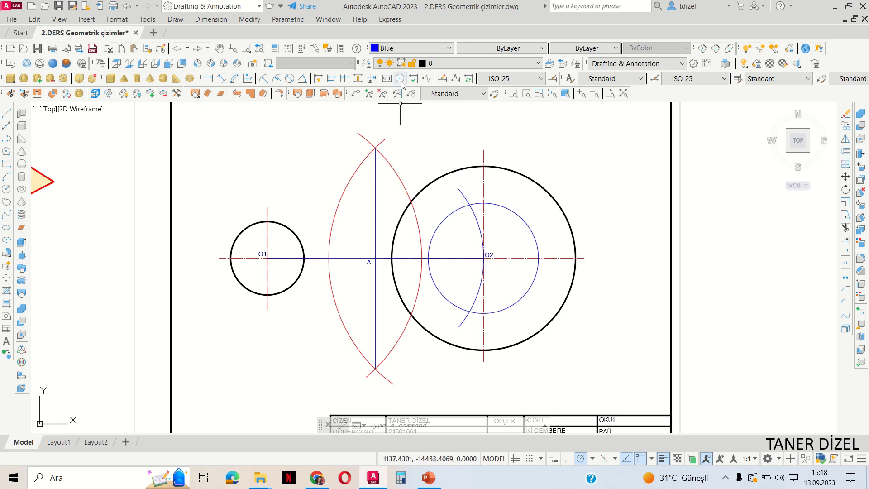
Step: Set the current colour to ByLayer and draw a line from O2 to the upper arc–circle intersection
left_click(410, 48)
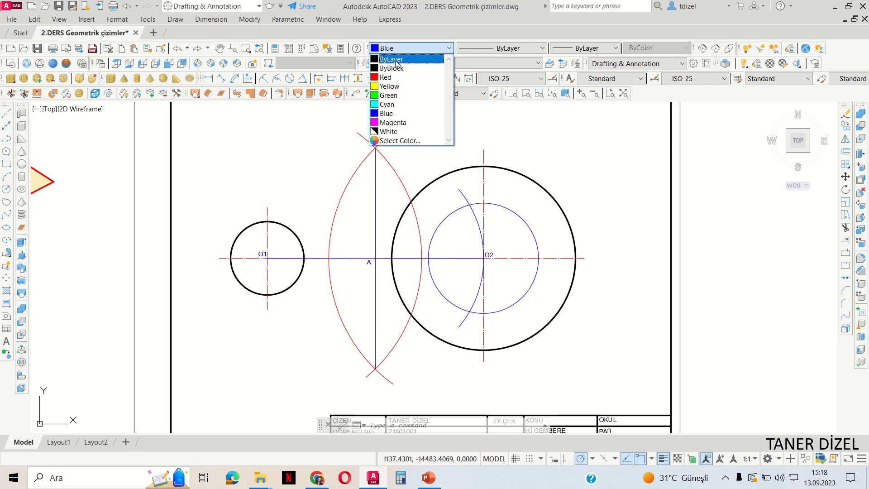
left_click(396, 59)
left_click(6, 113)
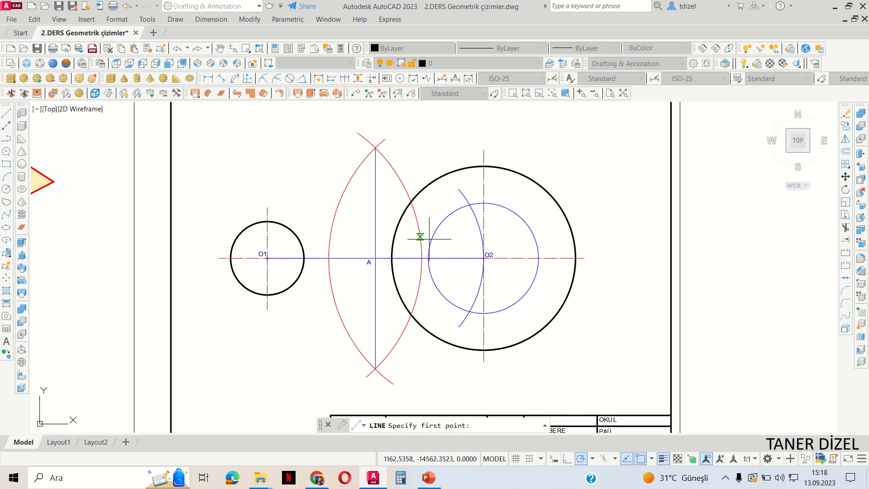
scroll(470, 258, "up", 5)
left_click(510, 243)
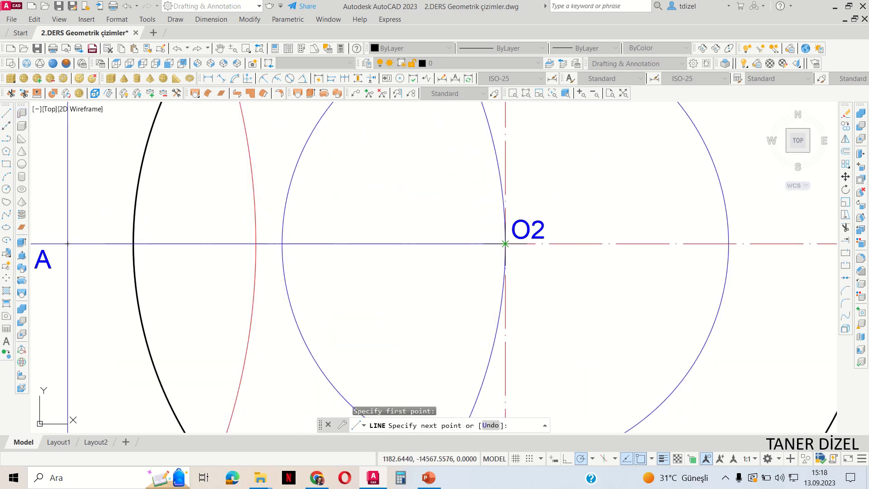
scroll(507, 243, "down", 4)
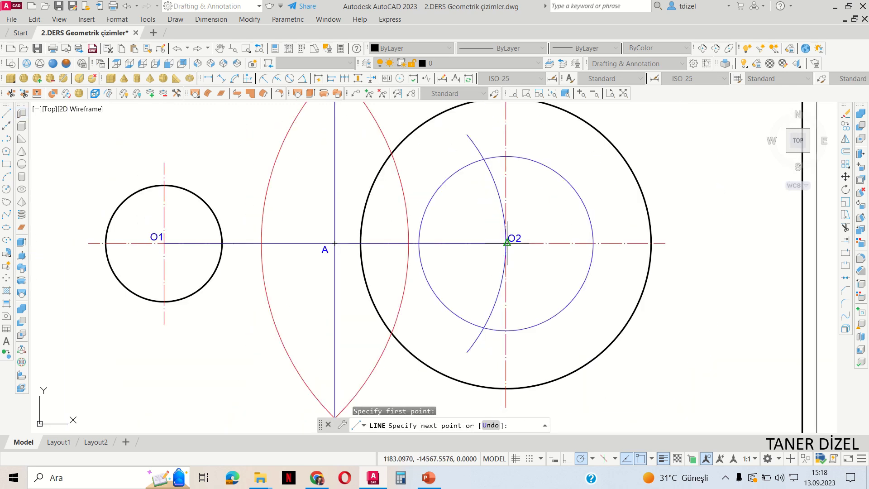
left_click(483, 159)
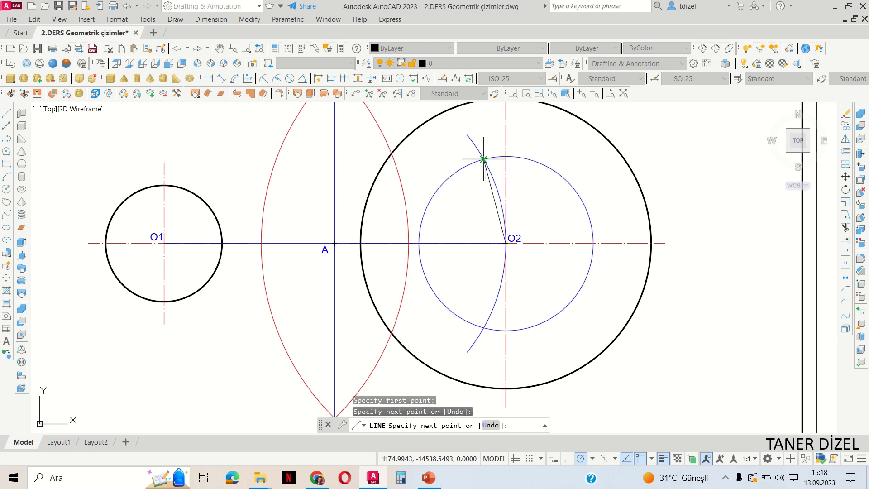
key("Return")
Step: Draw a second line from O2 to the lower arc–circle intersection
scroll(500, 251, "up", 8)
key("Return")
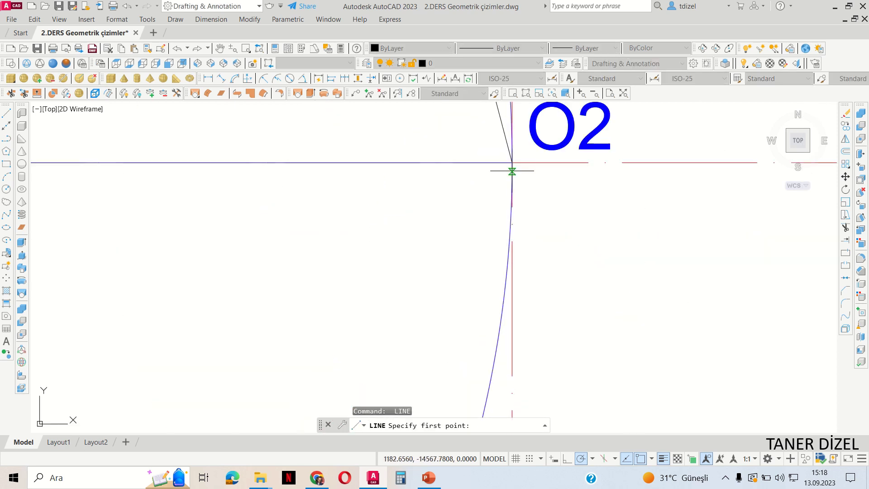
left_click(512, 172)
scroll(512, 172, "down", 5)
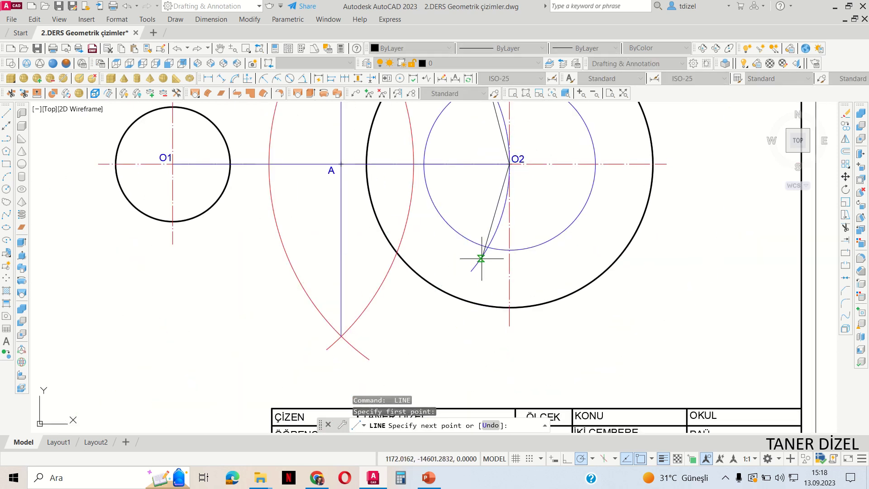
scroll(481, 259, "up", 5)
left_click(497, 223)
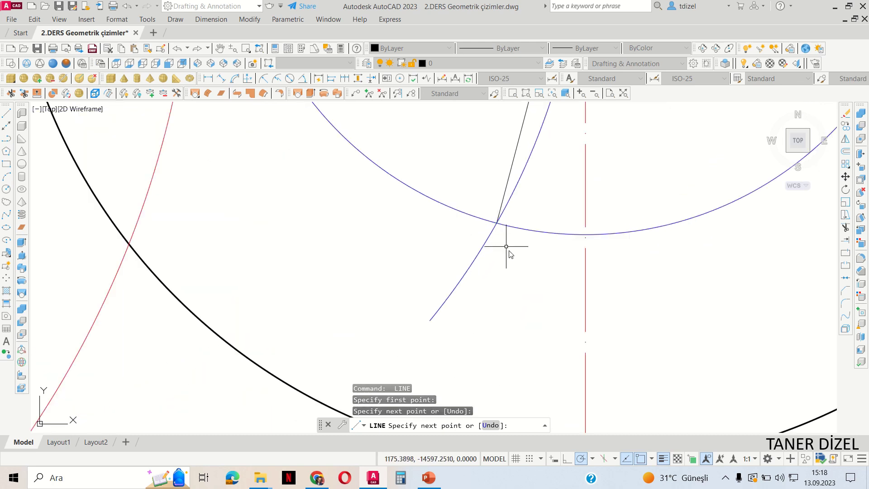
scroll(508, 243, "down", 3)
scroll(509, 271, "down", 3)
key("Return")
middle_click_drag(544, 243, 518, 318)
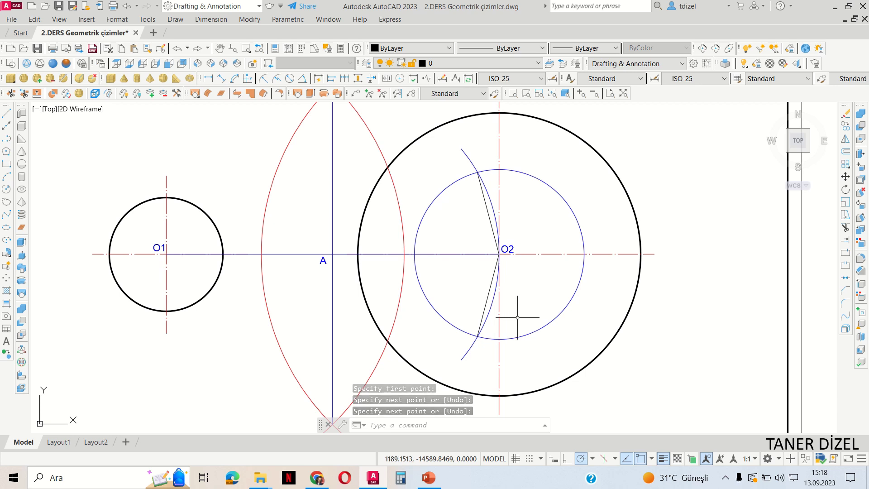
Step: Extend both lines from O2 out to the large circle with EX
type("EX")
key("Return")
left_click(506, 222)
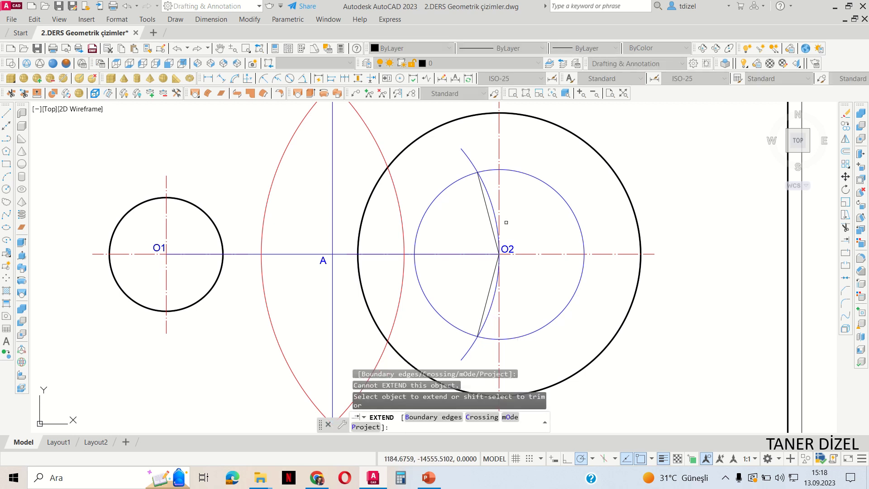
left_click(494, 213)
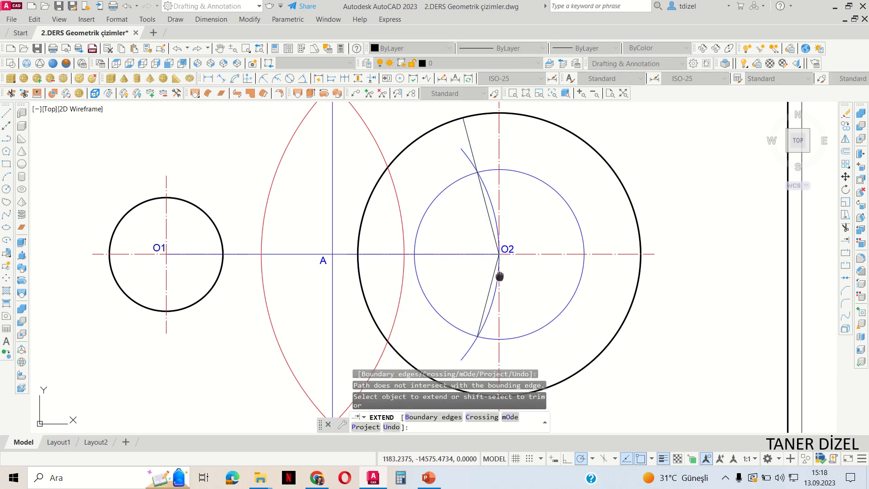
middle_click_drag(496, 277, 477, 210)
left_click(472, 223)
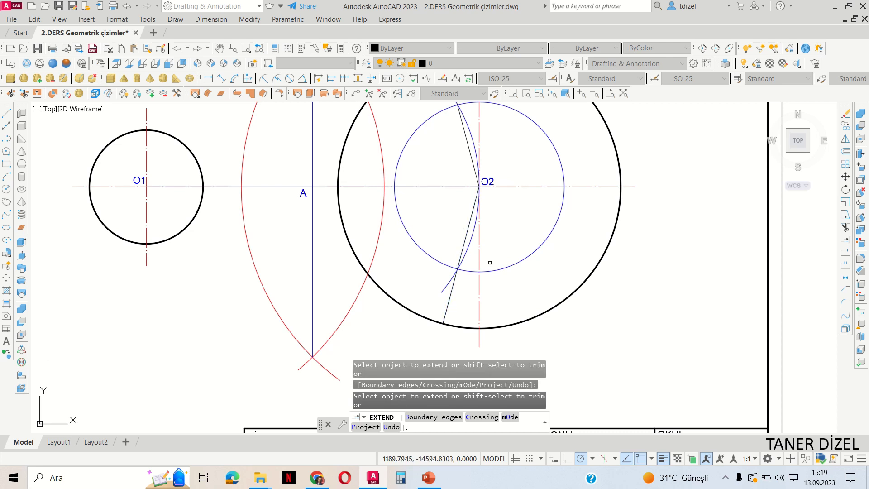
left_click(501, 269)
scroll(512, 270, "down", 2)
middle_click_drag(506, 226, 495, 252)
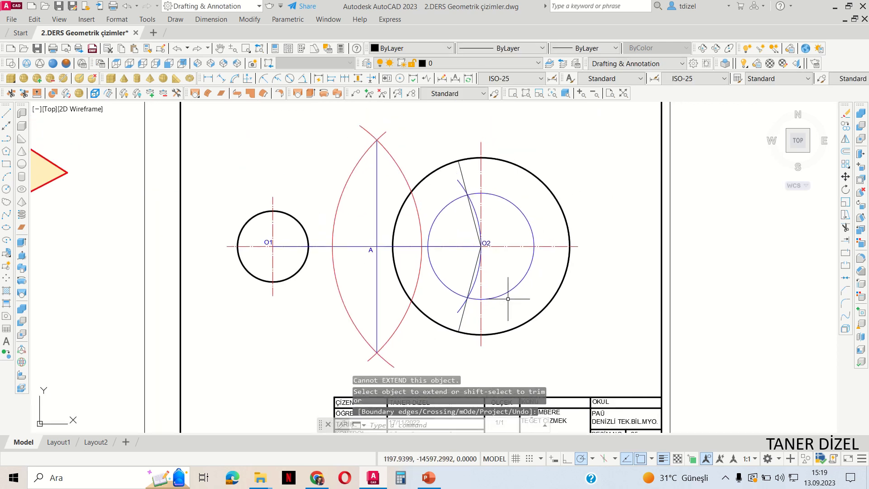
Step: Duplicate the O2 label at the upper line's end and change its text to T1
key("Escape")
left_click(488, 244)
key("ctrl+x")
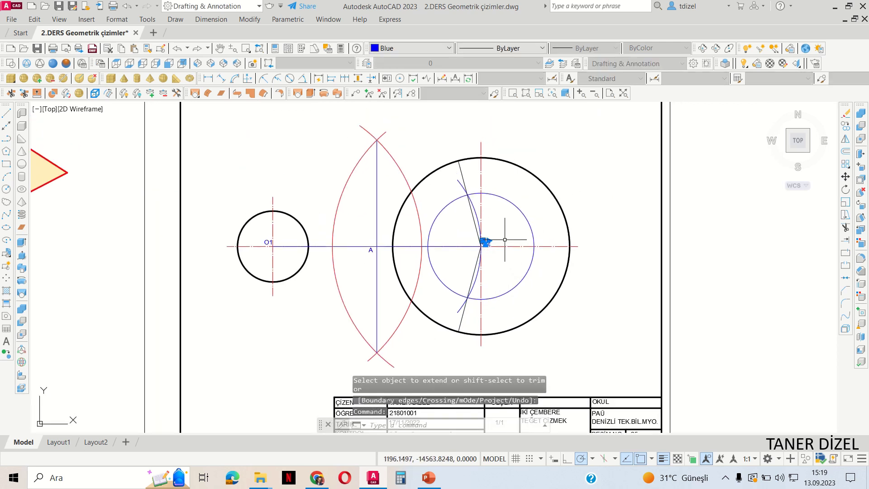
key("ctrl+v")
scroll(461, 170, "up", 5)
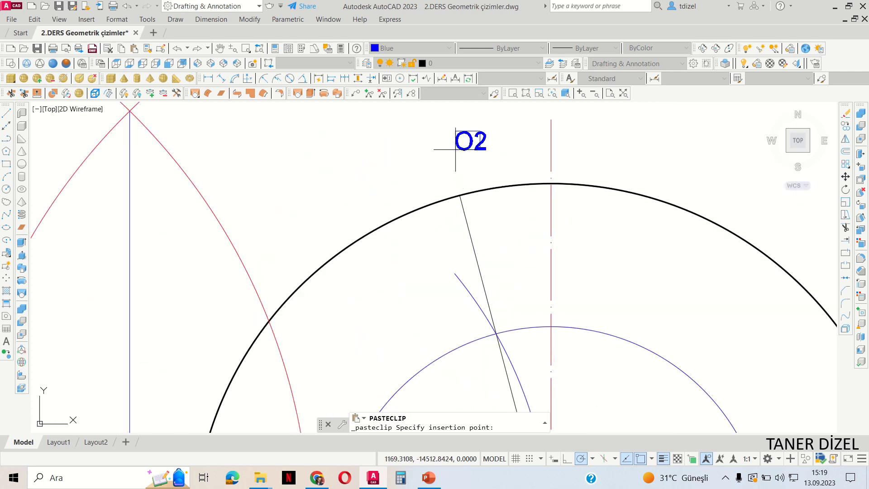
left_click(447, 174)
double_click(464, 176)
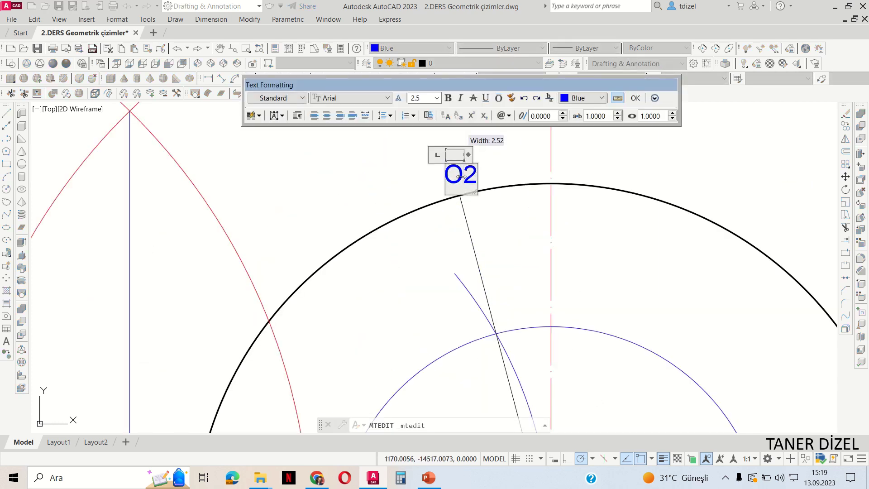
double_click(454, 176)
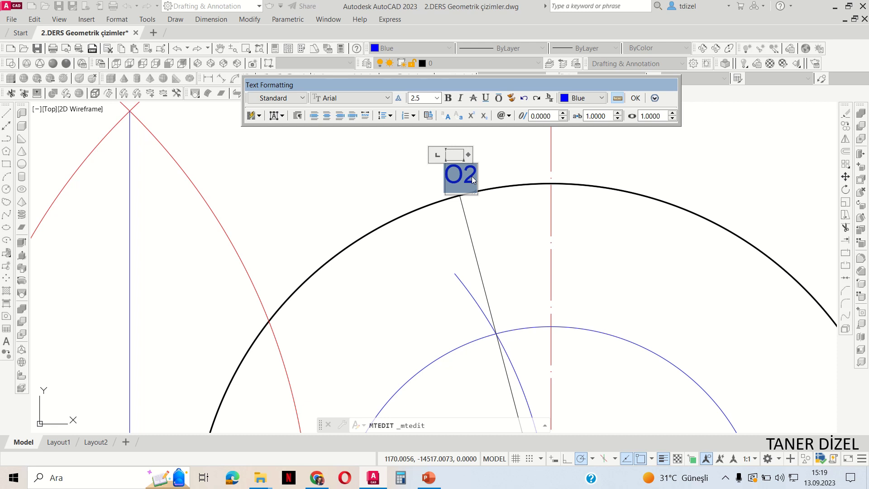
type("T1")
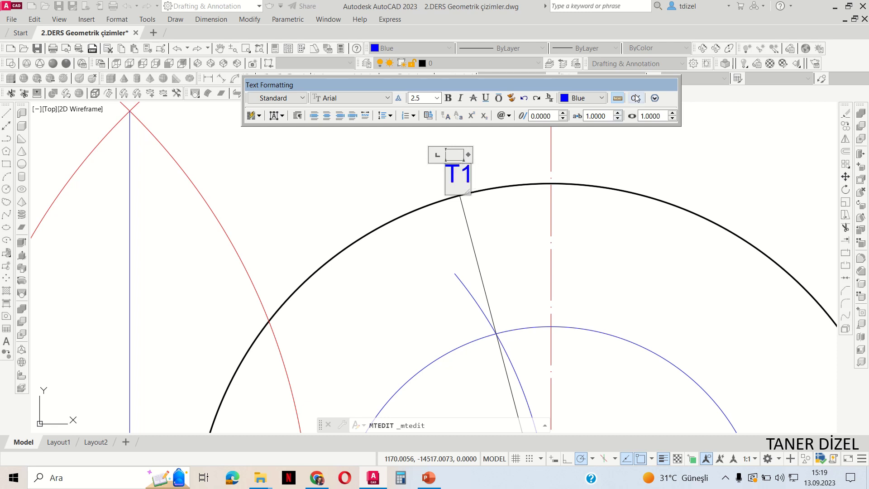
left_click(636, 97)
Step: Copy the T1 label to the lower line's end and change it to T2
left_click(465, 166)
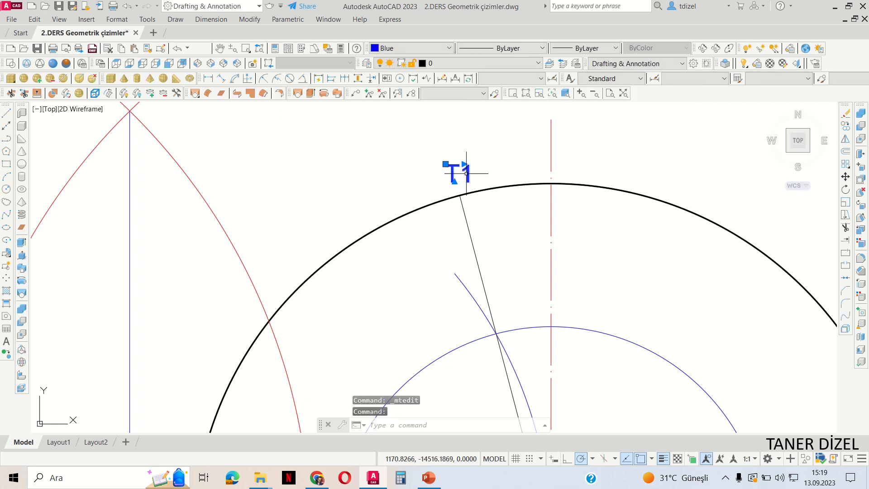
key("ctrl+c")
key("ctrl+v")
scroll(460, 183, "down", 8)
scroll(454, 302, "up", 8)
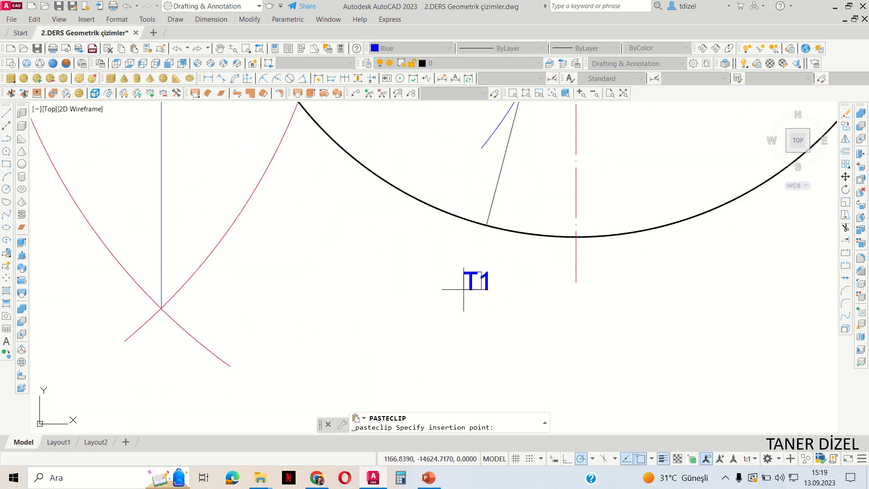
left_click(483, 249)
double_click(484, 244)
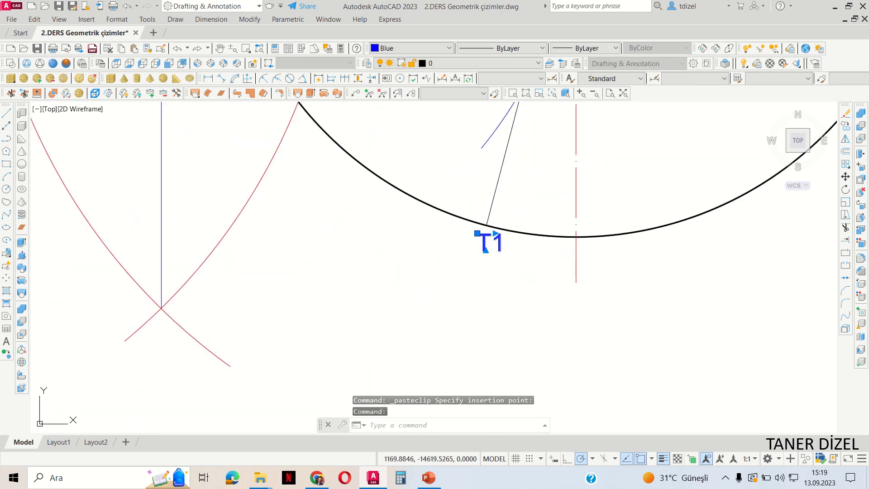
type("2")
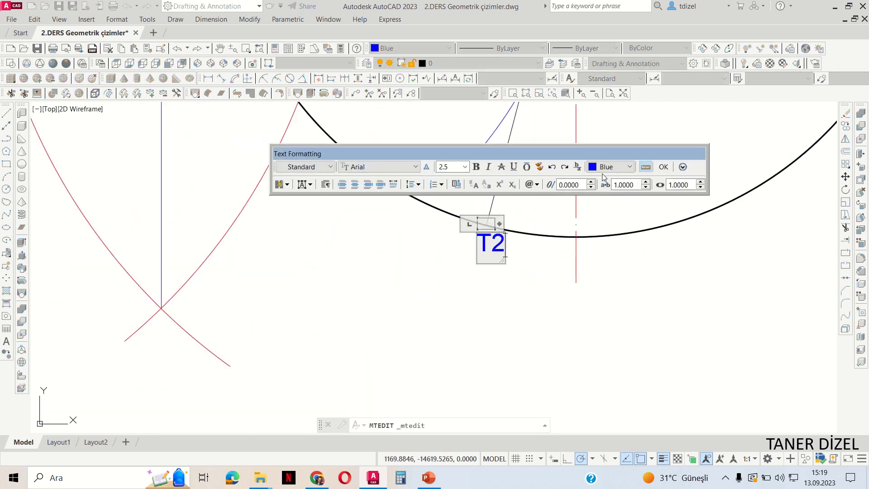
left_click(660, 169)
scroll(524, 278, "down", 3)
scroll(524, 278, "down", 3)
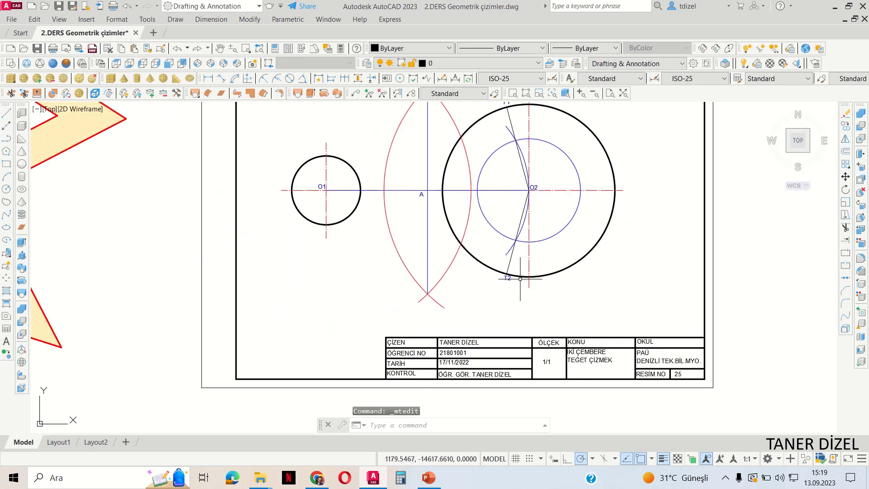
middle_click_drag(530, 272, 520, 304)
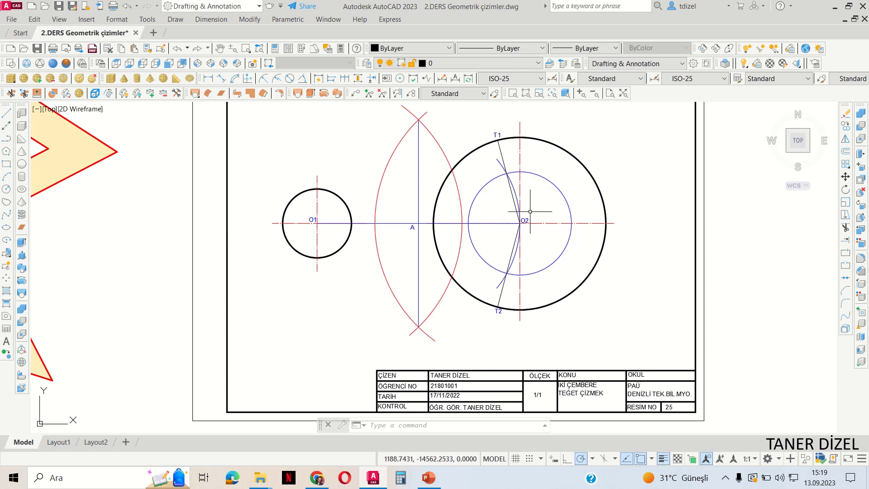
scroll(530, 212, "down", 2)
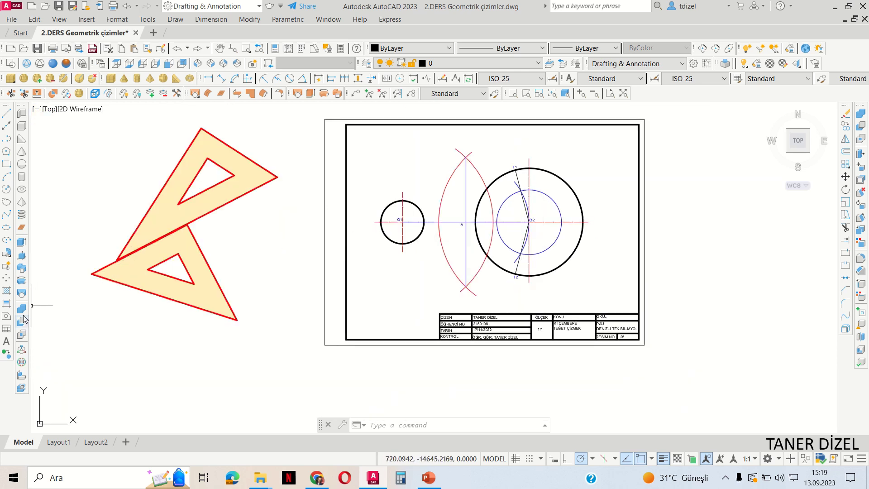
Step: Start aligning the triangle image, picking its left vertex, lower vertex and a third reference point
left_click(231, 325)
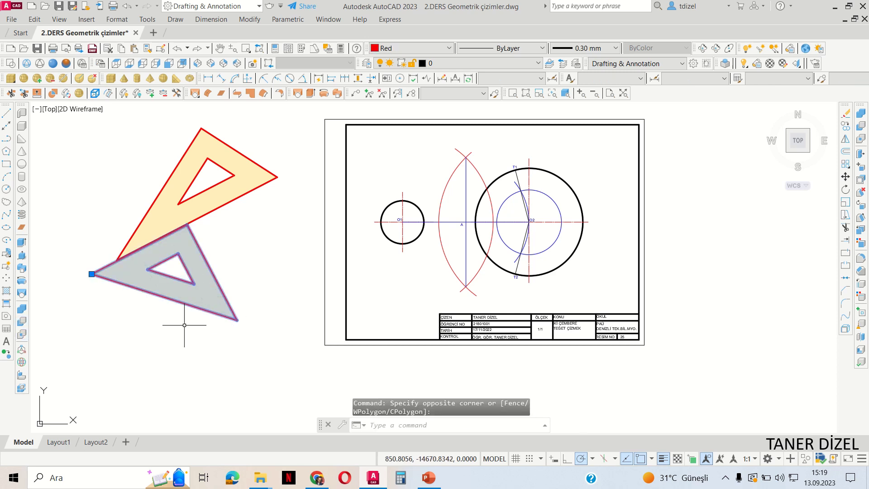
left_click(21, 375)
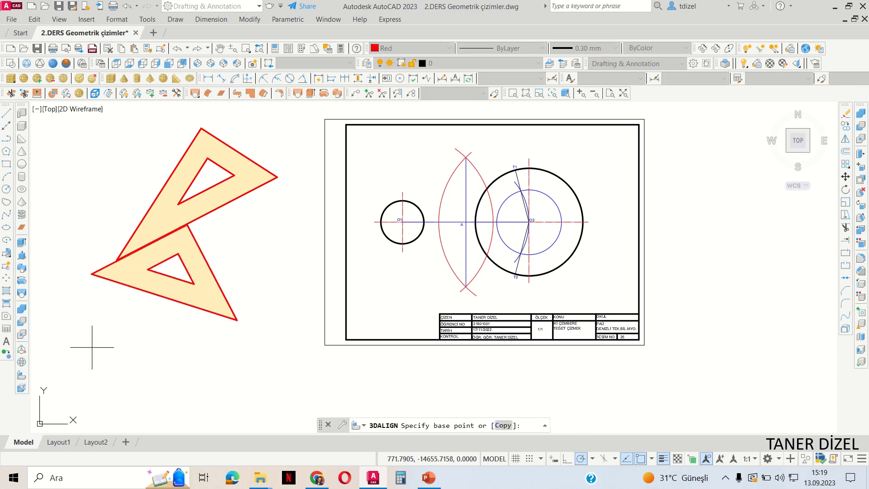
left_click(91, 274)
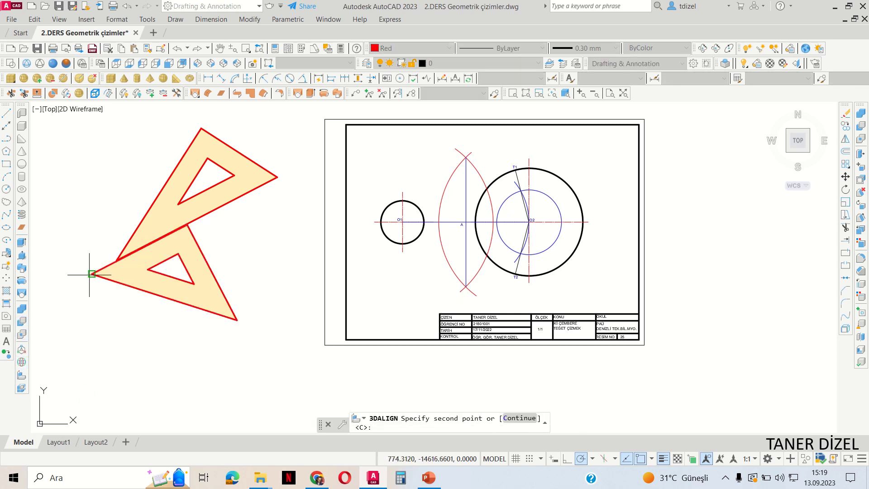
left_click(236, 320)
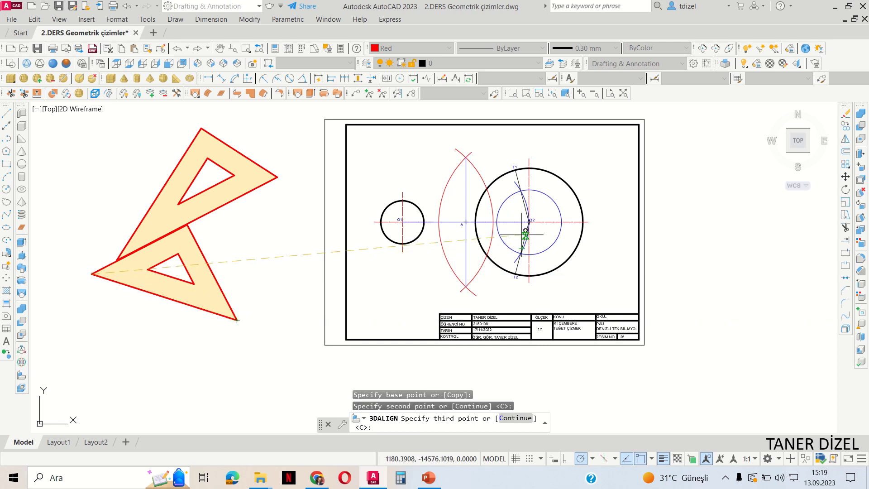
scroll(526, 233, "up", 4)
scroll(532, 225, "up", 4)
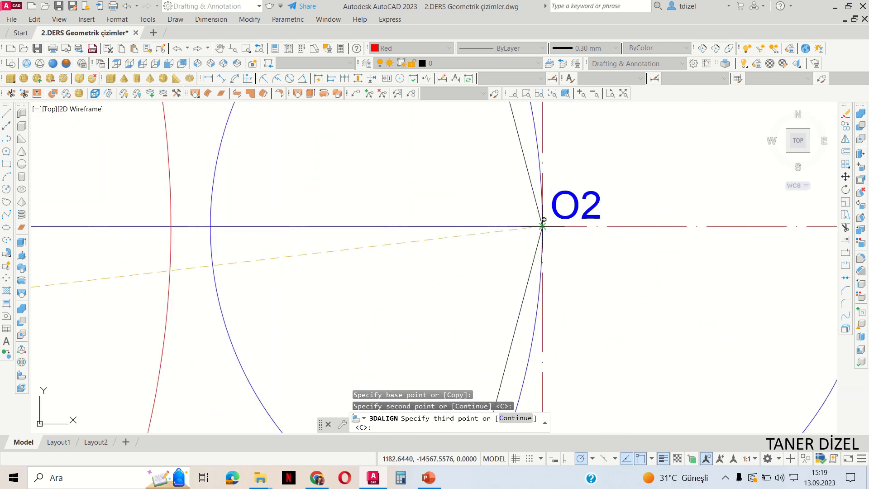
left_click(542, 225)
Step: Place the triangle's destination points at T1 and O2 and complete the alignment
scroll(543, 225, "down", 3)
middle_click_drag(513, 100, 506, 207)
left_click(481, 112)
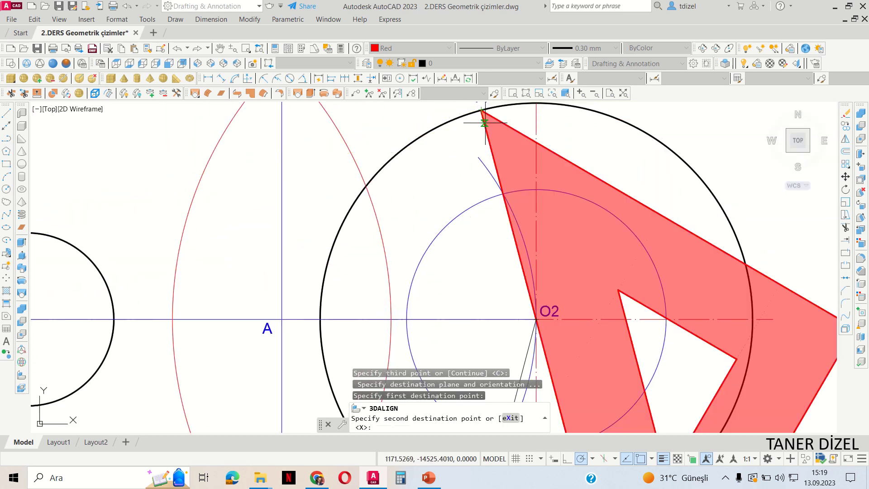
scroll(500, 350, "up", 3)
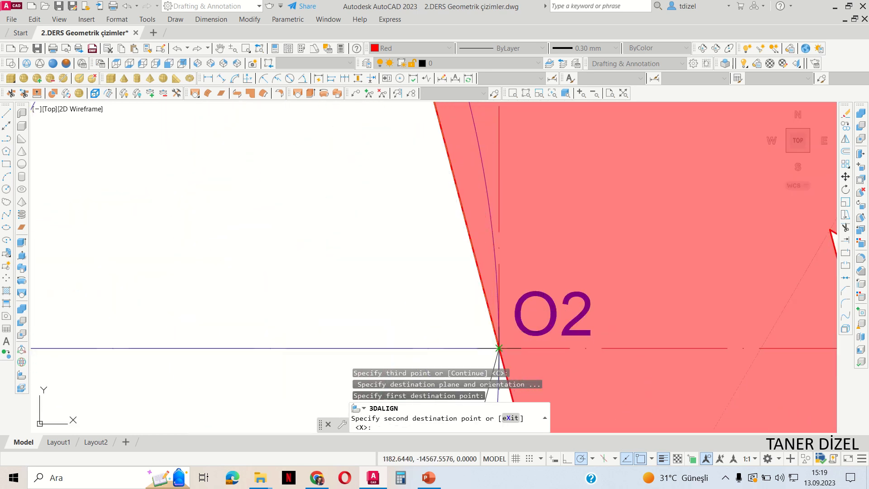
scroll(499, 349, "up", 3)
scroll(499, 349, "up", 3)
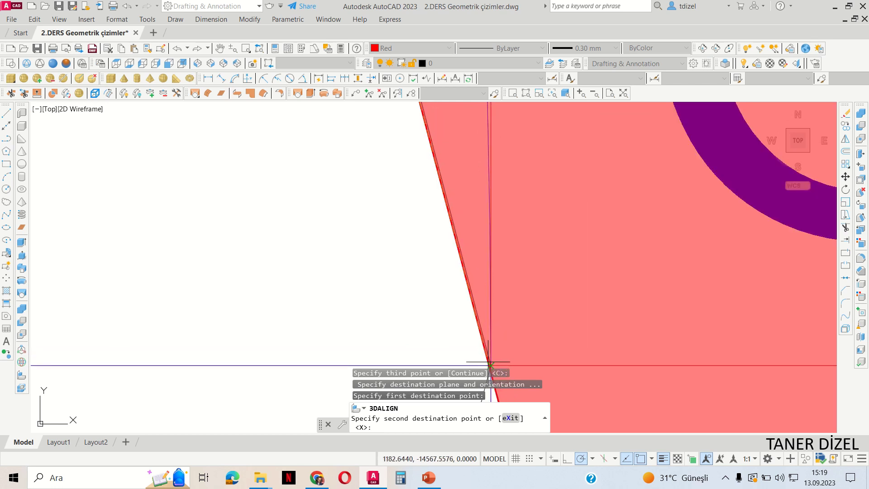
middle_click_drag(493, 369, 493, 270)
left_click(493, 270)
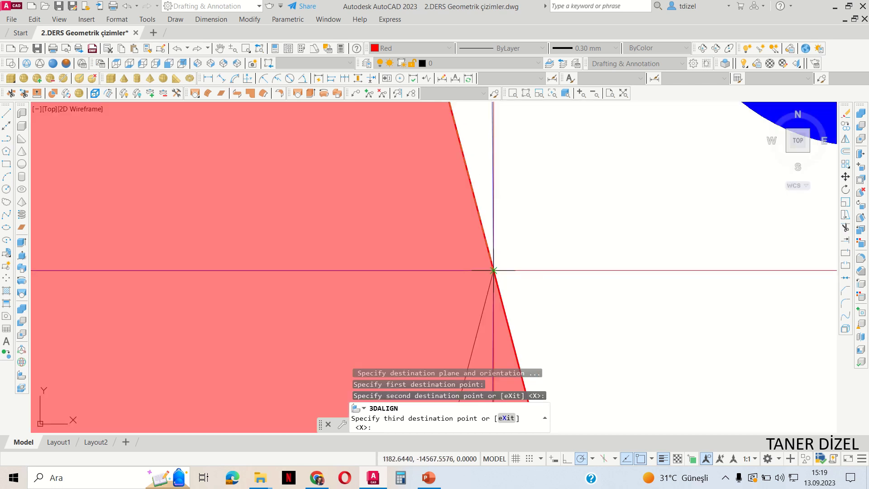
scroll(493, 270, "down", 2)
scroll(491, 269, "down", 2)
scroll(491, 268, "down", 1)
scroll(491, 269, "down", 5)
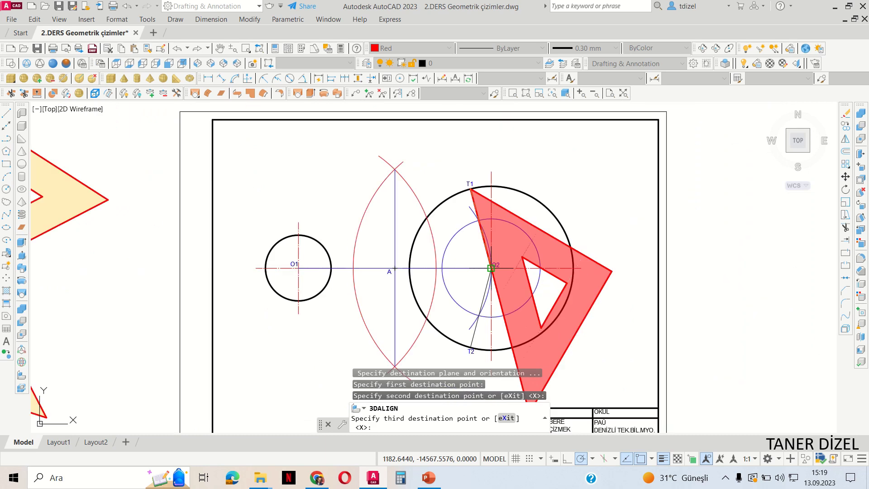
scroll(479, 237, "up", 1)
middle_click_drag(480, 237, 471, 208)
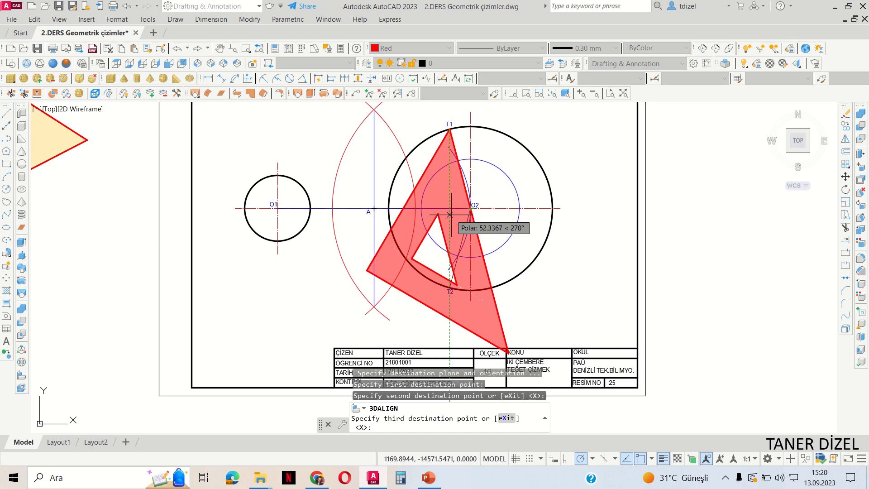
left_click(450, 214)
scroll(472, 222, "down", 2)
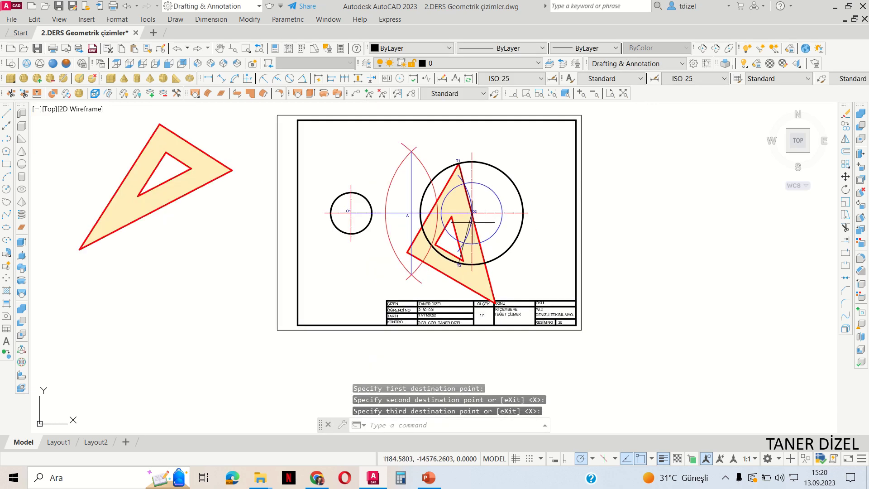
Step: Select the spare left triangle and pick its three 3DALIGN source points
left_click(231, 205)
left_click(188, 177)
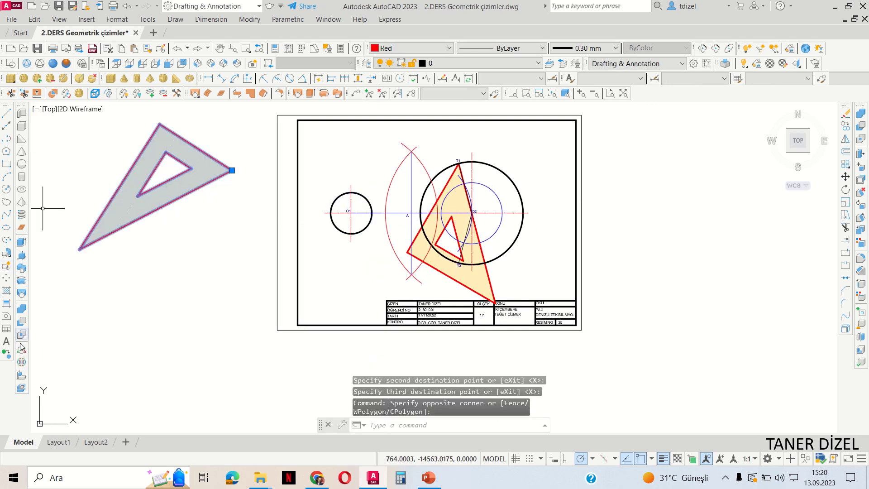
left_click(21, 376)
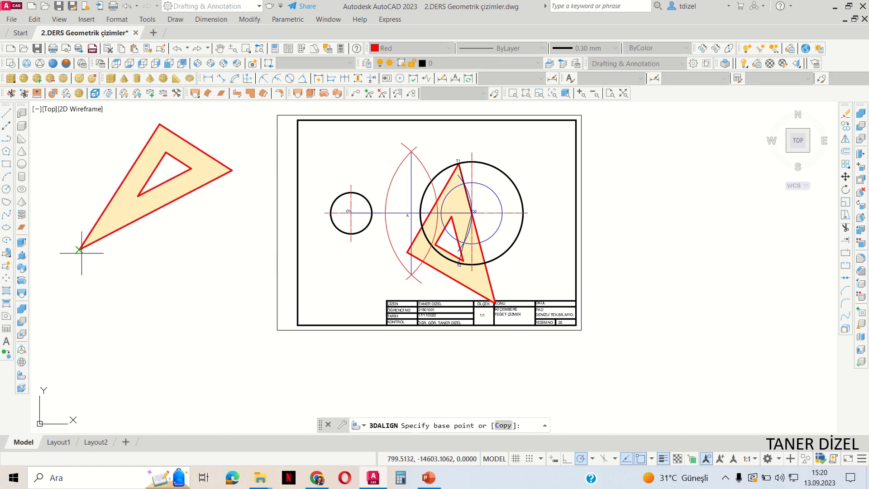
scroll(486, 169, "up", 3)
scroll(486, 169, "up", 2)
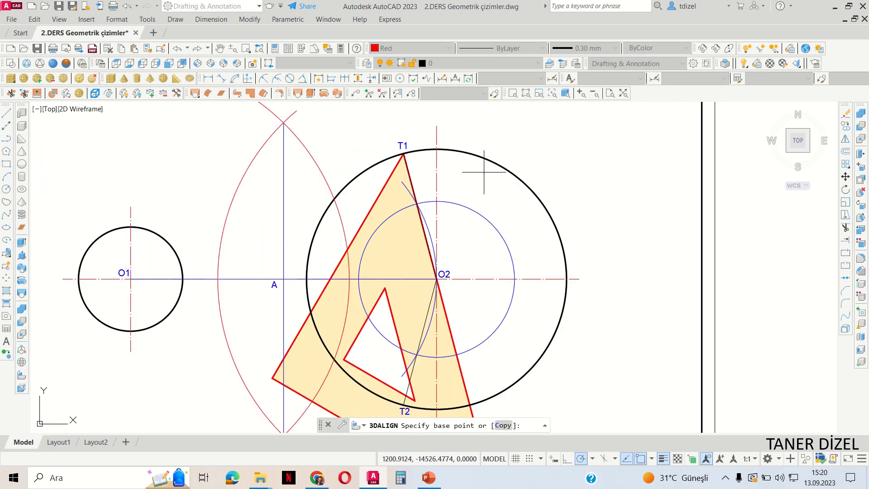
scroll(486, 169, "up", 2)
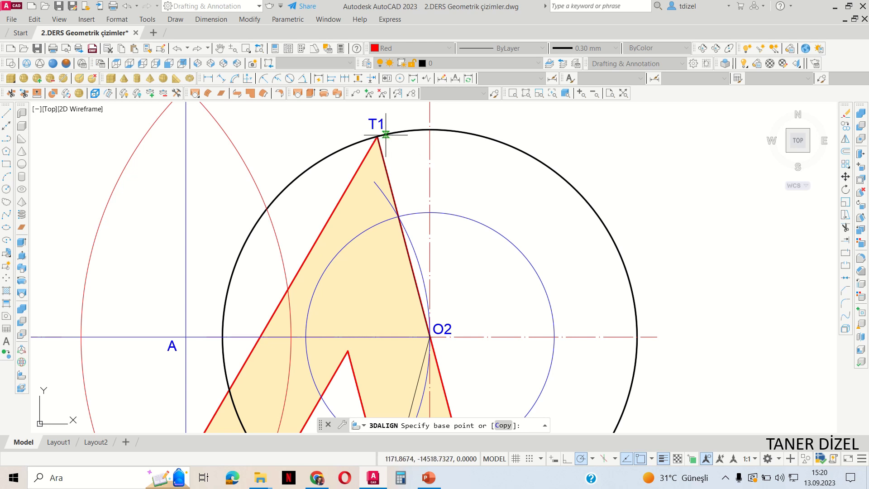
scroll(439, 328, "down", 5)
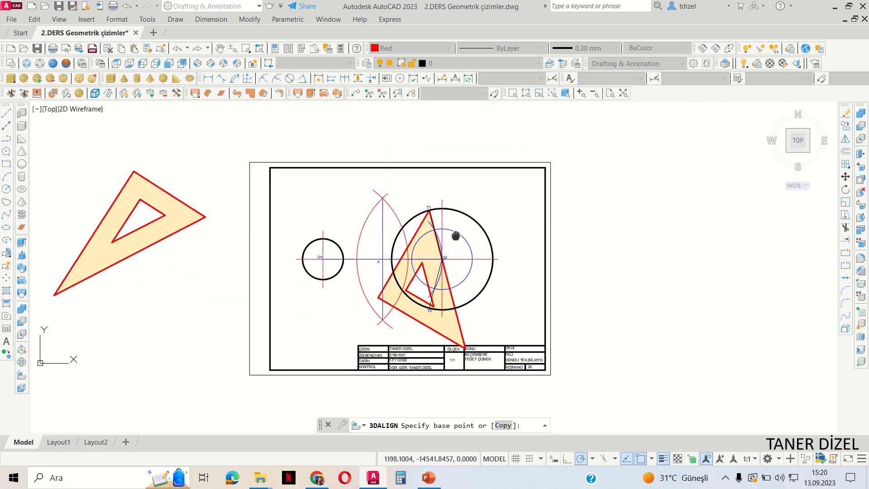
left_click(61, 267)
left_click(213, 188)
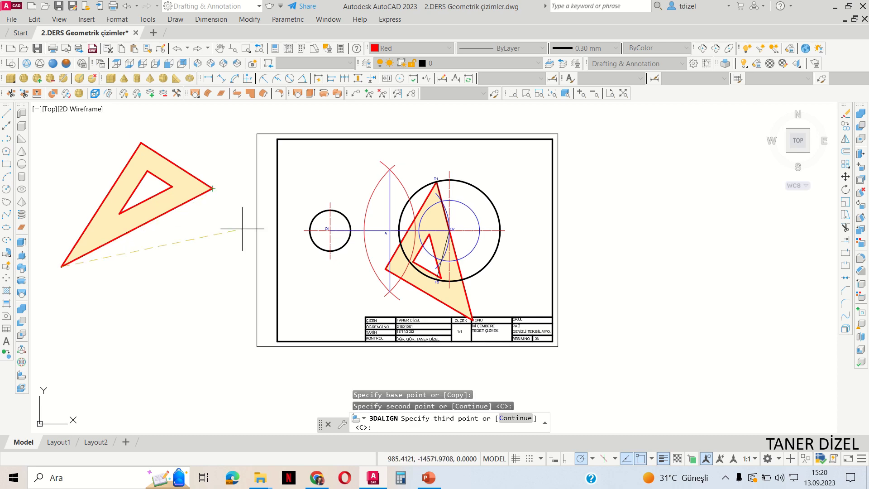
scroll(383, 281, "up", 2)
scroll(384, 281, "up", 2)
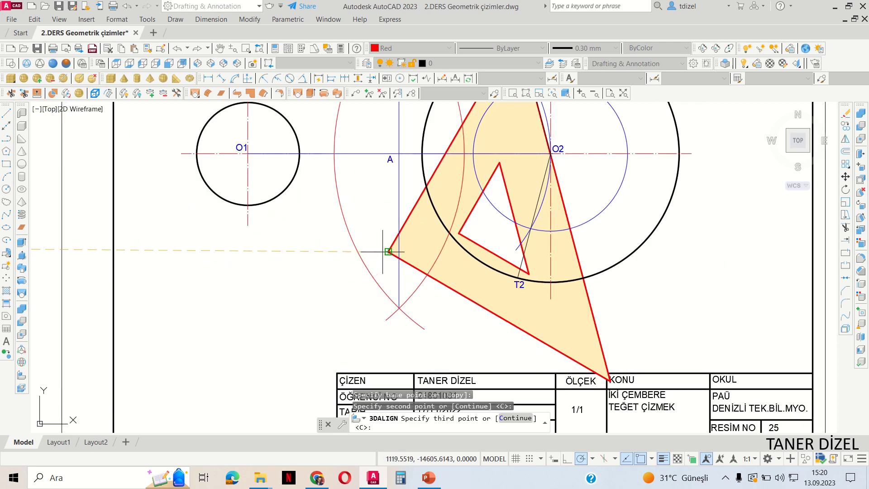
left_click(389, 251)
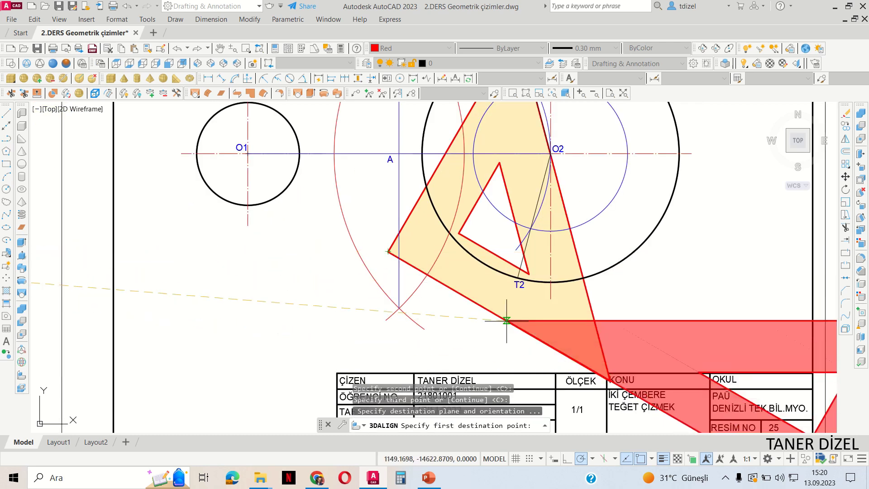
Step: Snap the destination points along the first triangle's lower edge to seat the second triangle
left_click(389, 251)
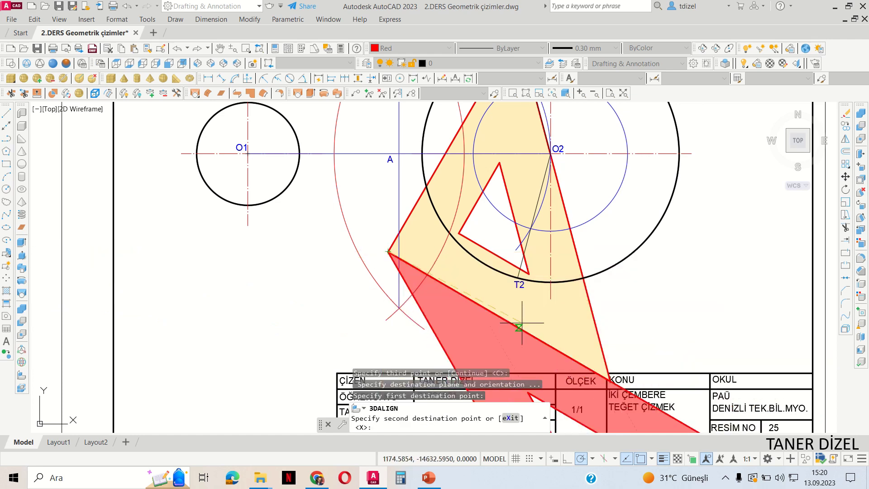
middle_click_drag(537, 323, 519, 221)
scroll(605, 293, "up", 8)
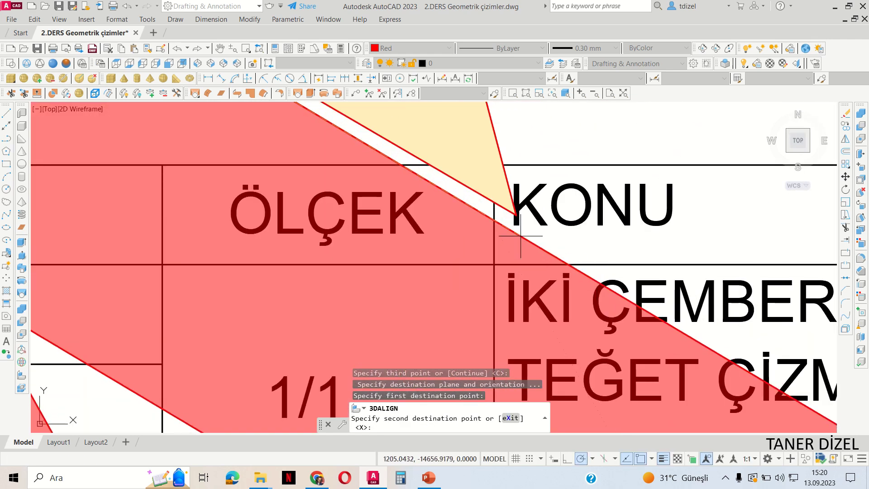
left_click(501, 219)
scroll(503, 222, "down", 2)
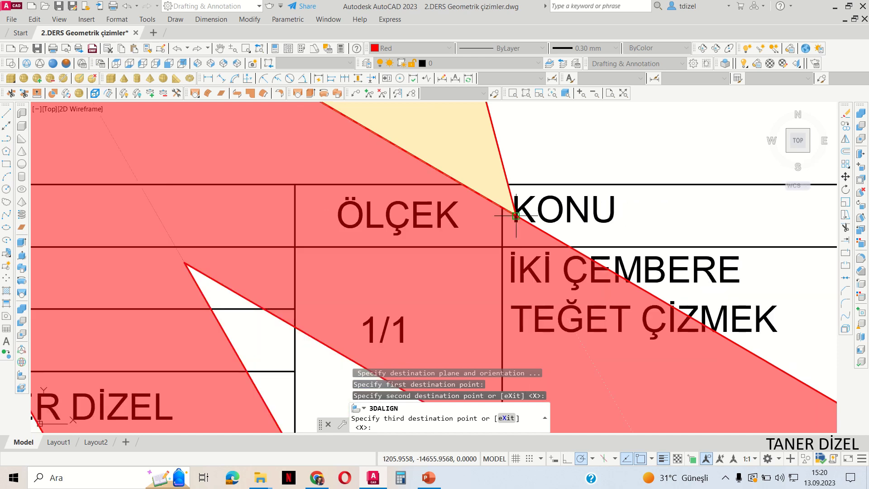
scroll(509, 233, "down", 5)
scroll(510, 231, "down", 4)
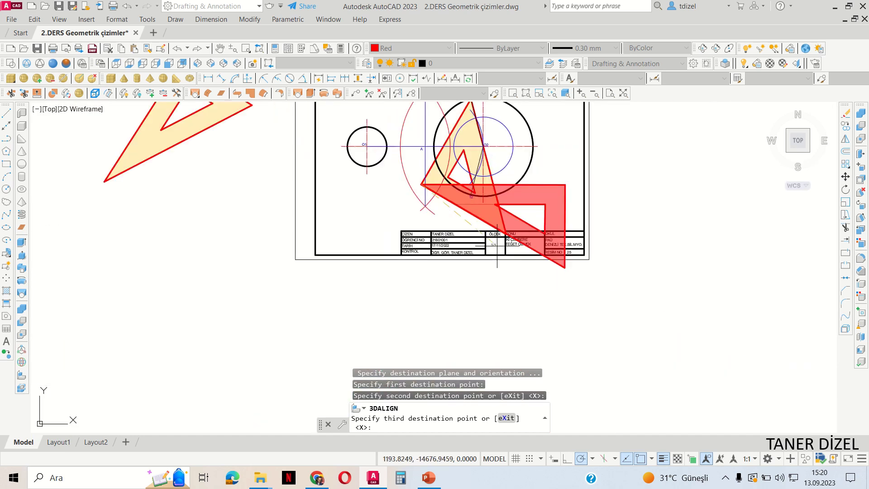
left_click(566, 183)
middle_click_drag(502, 212, 561, 268)
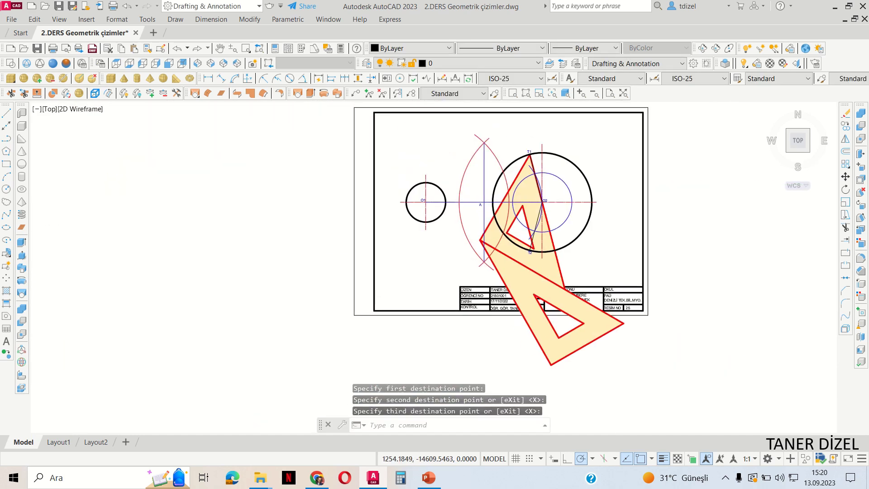
Step: Move the triangle on the right circle from its lower tip along its partner toward O1
left_click(561, 267)
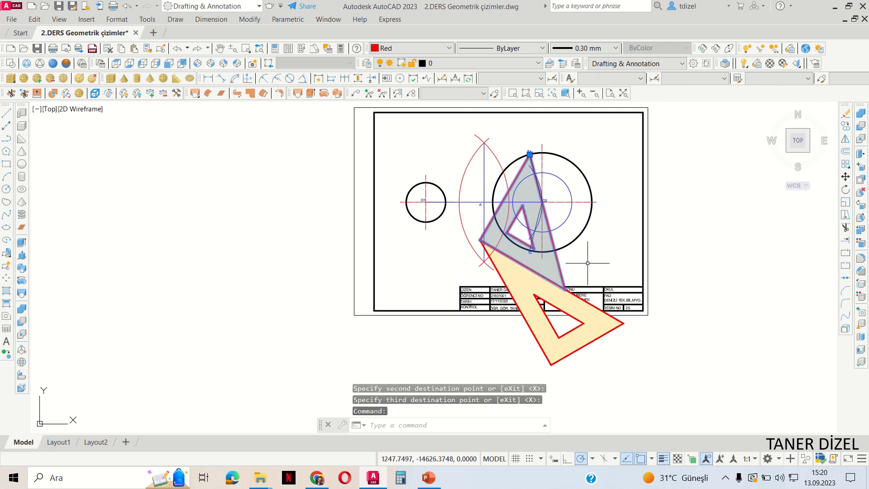
left_click(846, 177)
scroll(555, 293, "up", 2)
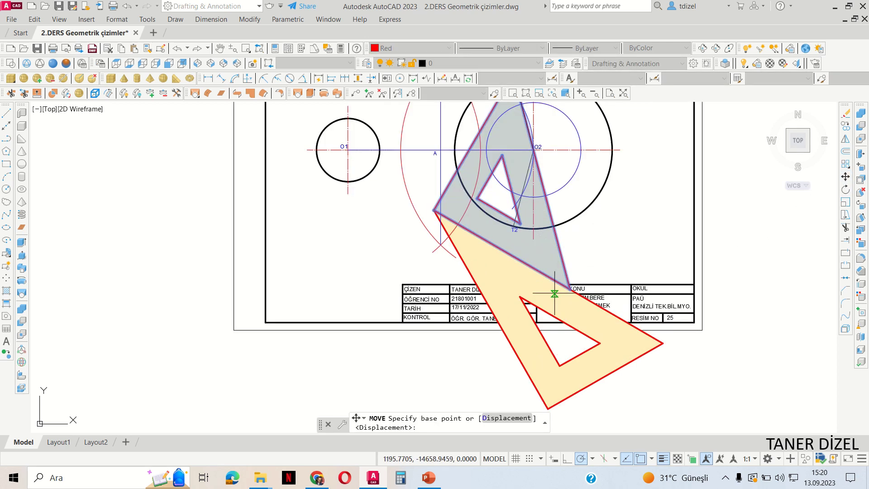
left_click(570, 289)
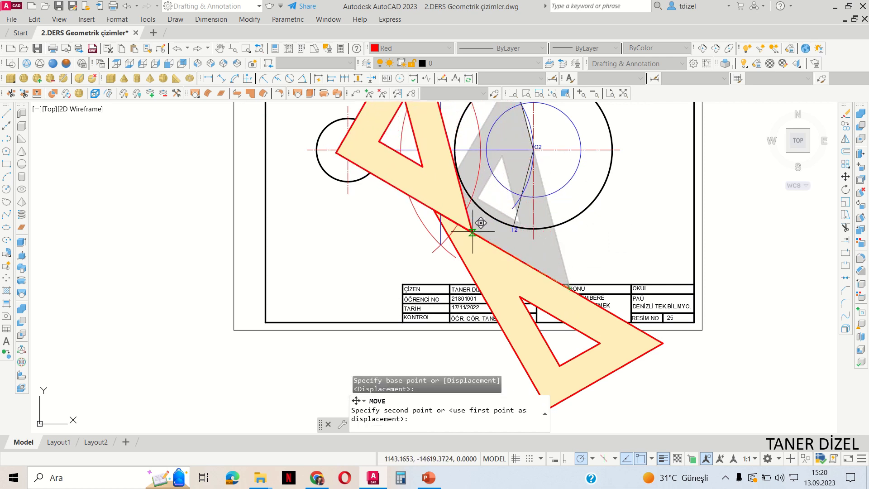
left_click(468, 230)
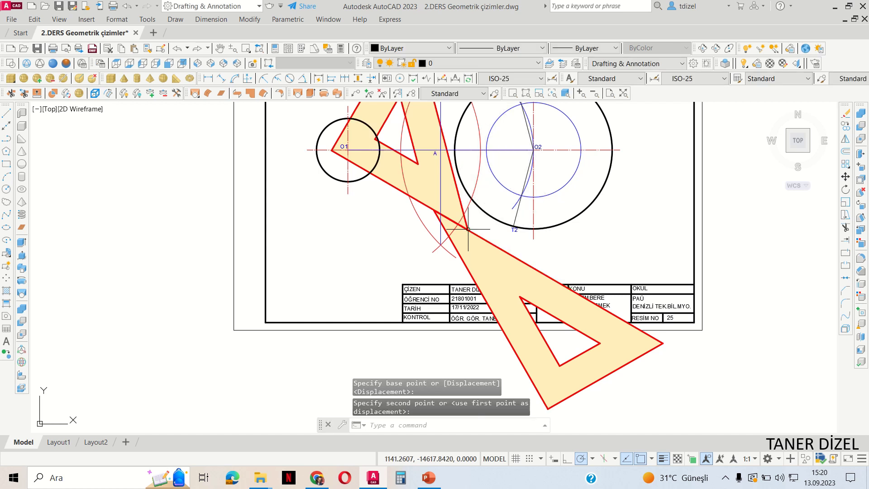
middle_click_drag(477, 230, 503, 286)
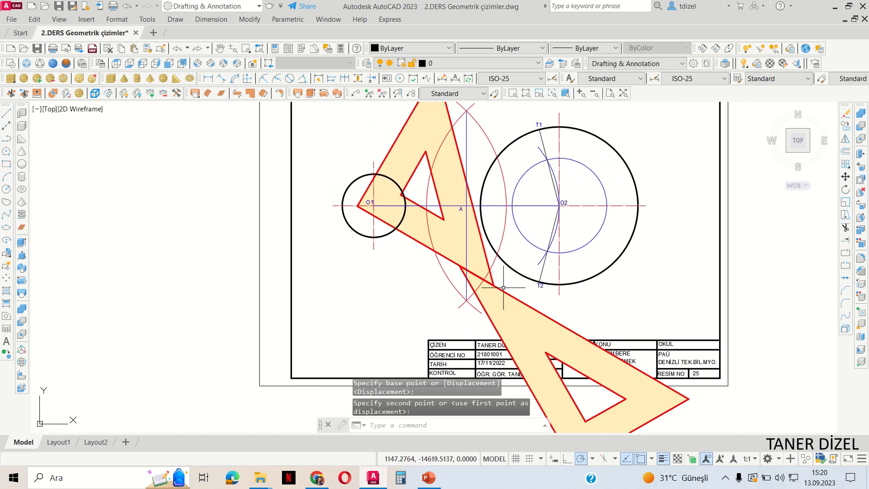
Step: Move the lower set-square triangle from a snapped endpoint to a new position
left_click(490, 318)
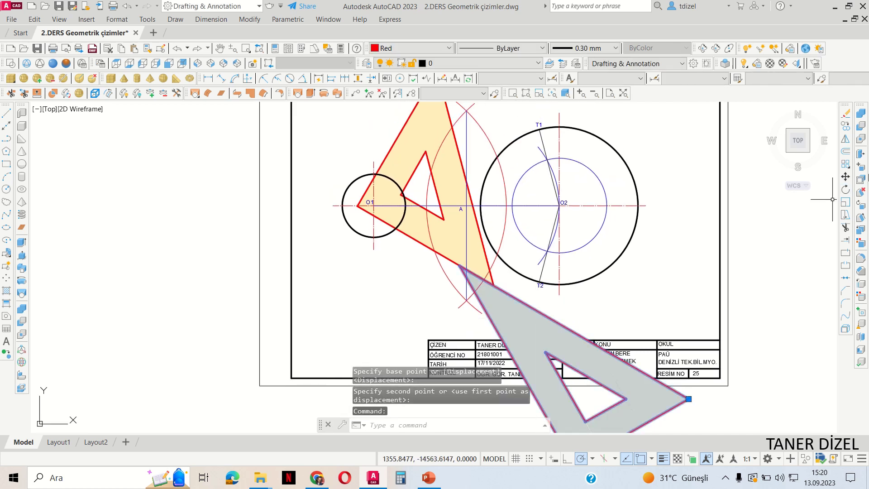
left_click(846, 178)
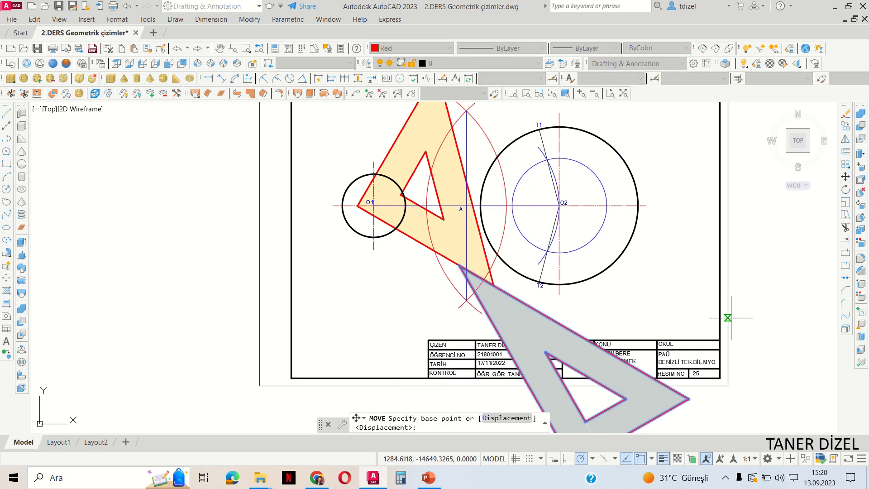
left_click(493, 285)
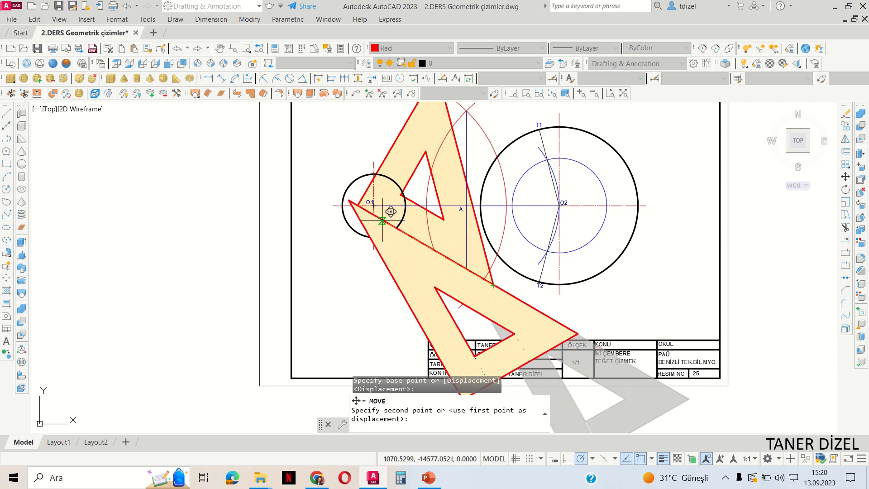
left_click(382, 220)
middle_click_drag(385, 192, 454, 231)
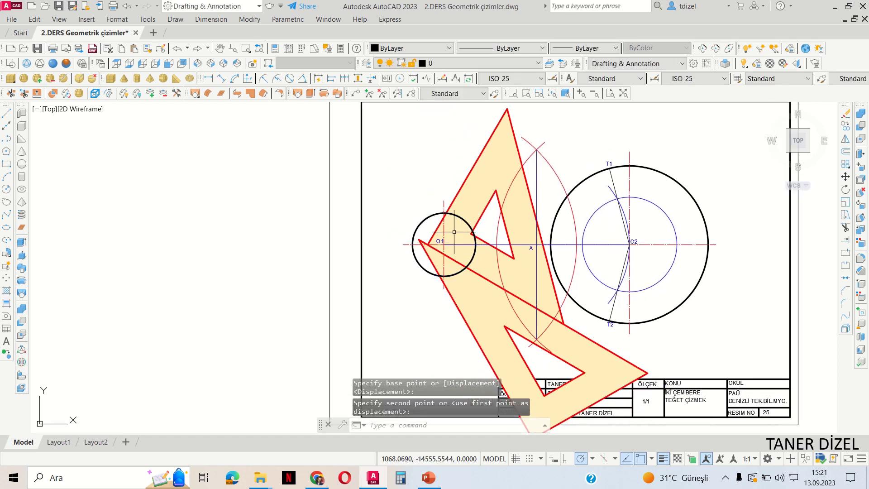
scroll(446, 225, "up", 4)
Step: Move the upper set-square from its corner so its edge passes through centre O1
left_click(464, 184)
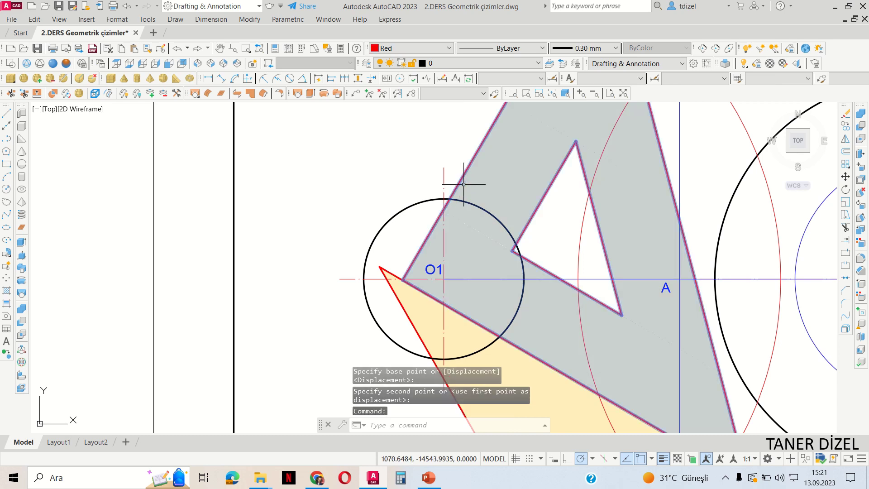
scroll(622, 167, "down", 2)
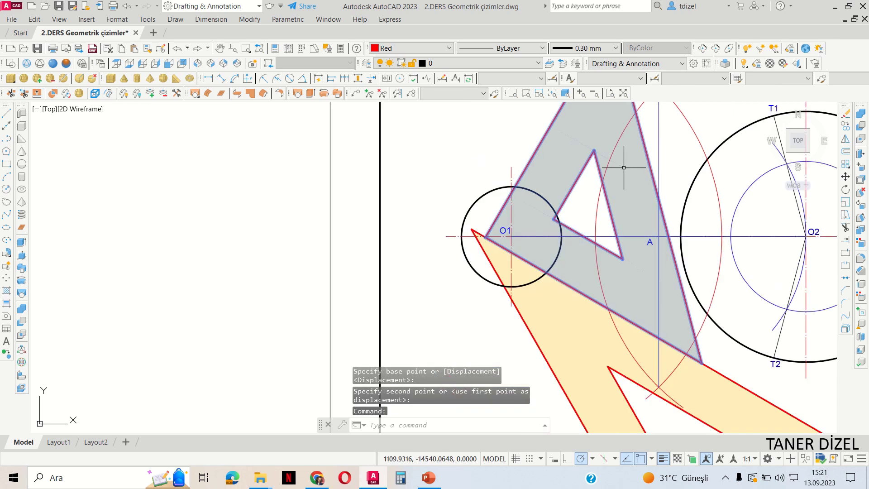
left_click(846, 177)
left_click(702, 363)
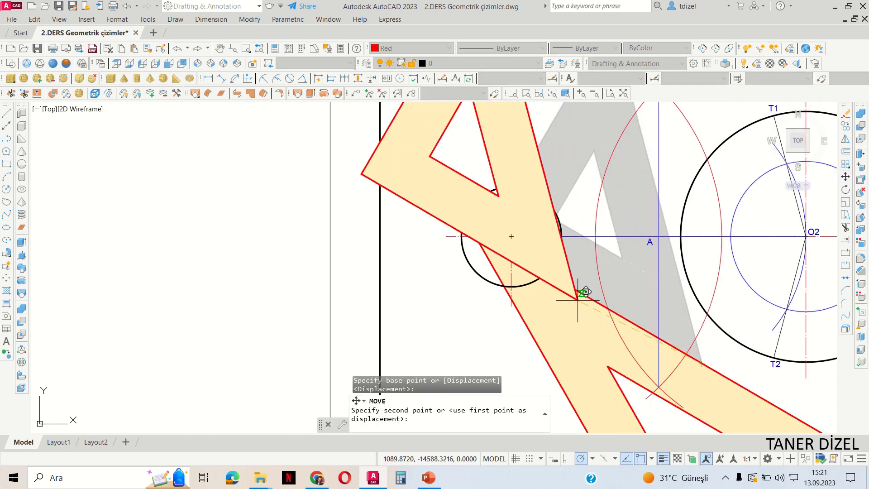
scroll(530, 263, "up", 4)
scroll(493, 255, "down", 2)
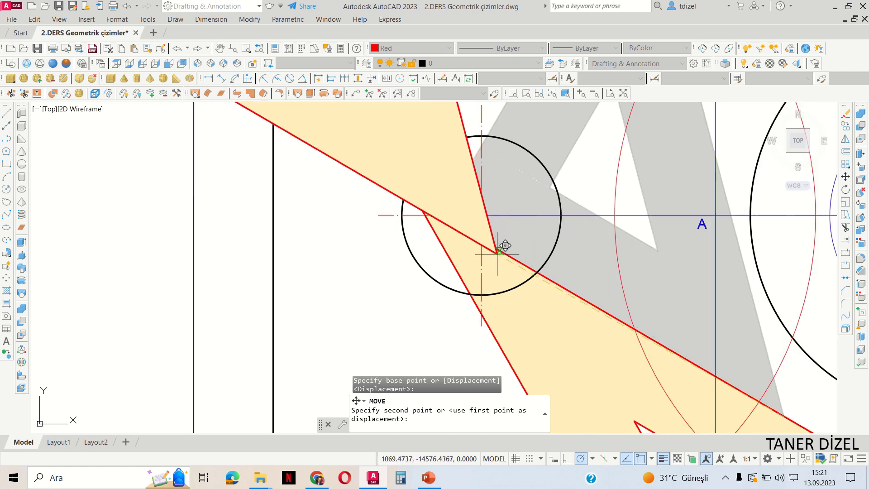
middle_click_drag(493, 255, 494, 315)
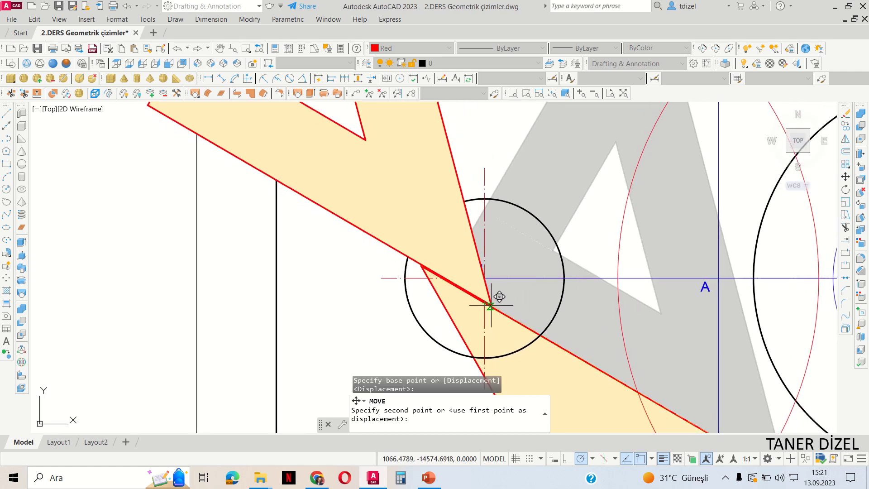
scroll(493, 307, "up", 5)
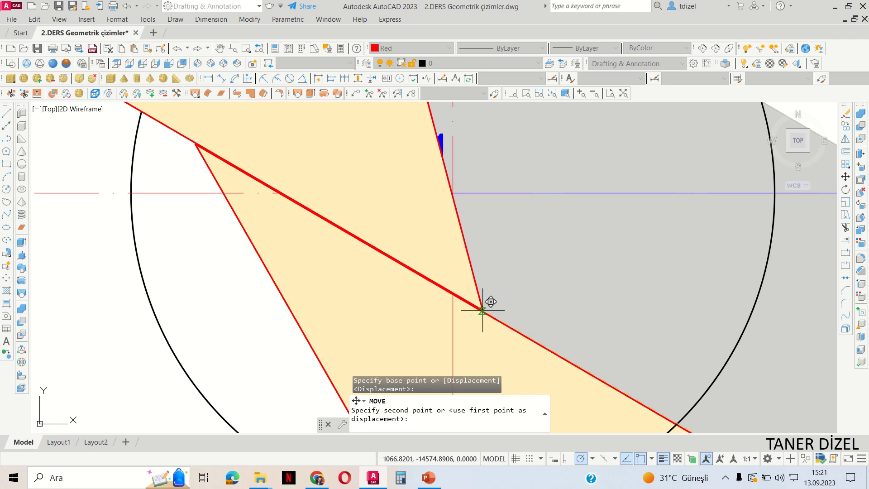
left_click(483, 311)
scroll(481, 311, "down", 3)
scroll(481, 310, "down", 2)
mouse_move(501, 324)
middle_mouse_down()
mouse_move(523, 313)
mouse_move(444, 346)
middle_mouse_up()
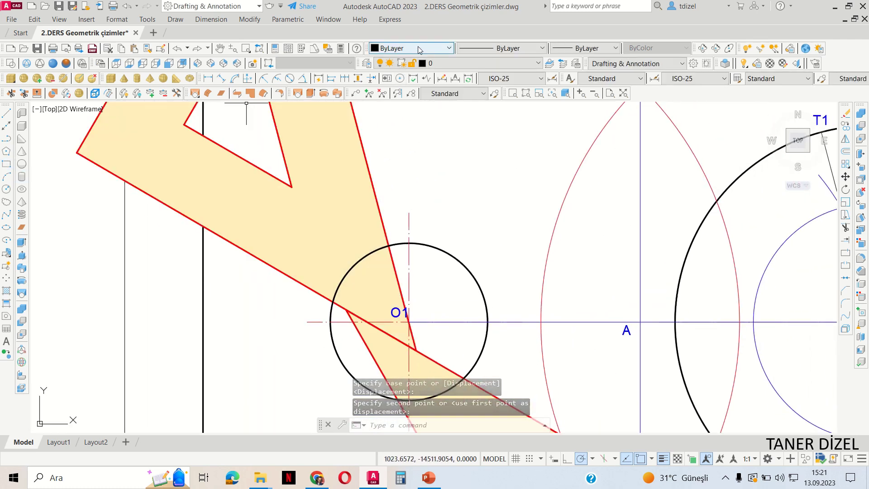
Step: Draw a line from centre O1 to where the set-square edge meets the small circle
left_click(6, 113)
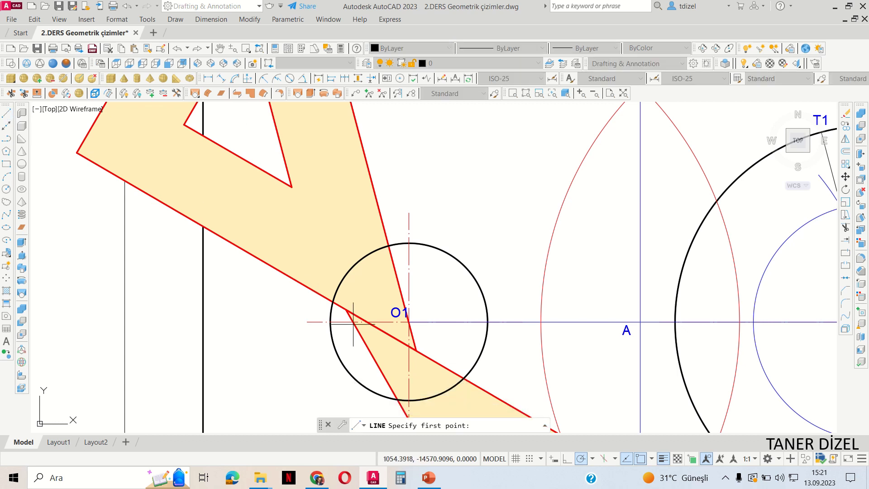
left_click(409, 322)
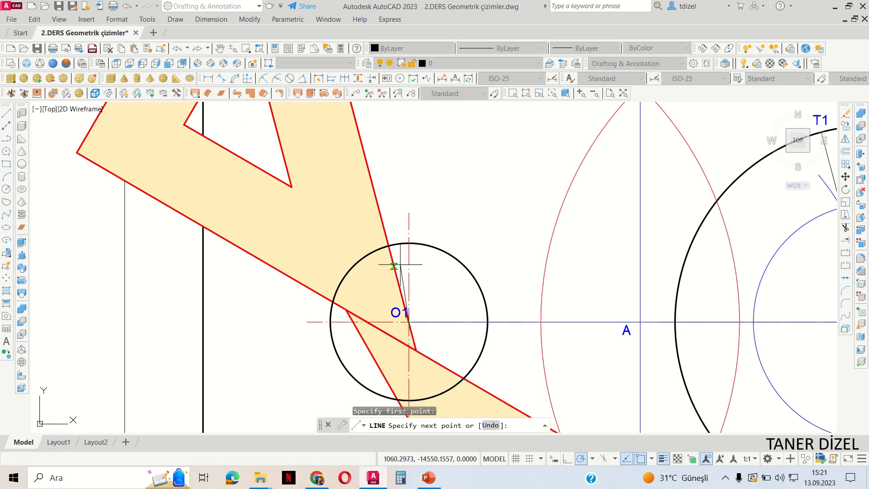
left_click(389, 245)
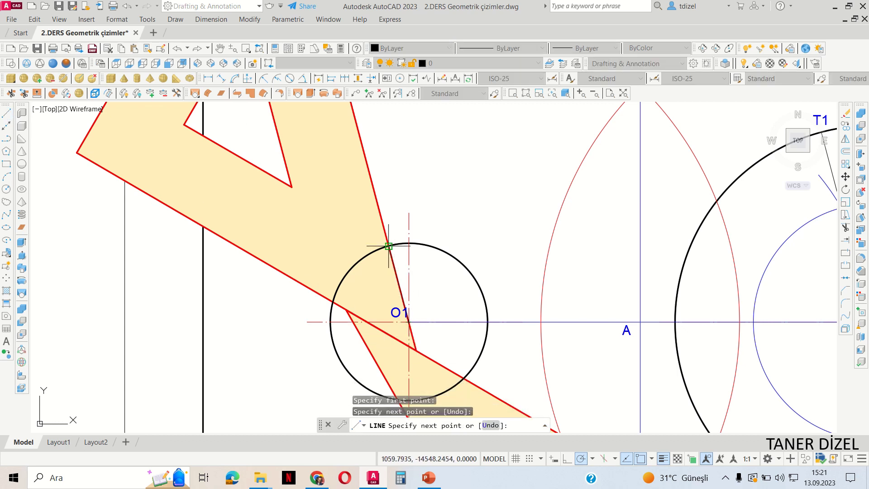
key("Return")
scroll(449, 212, "down", 2)
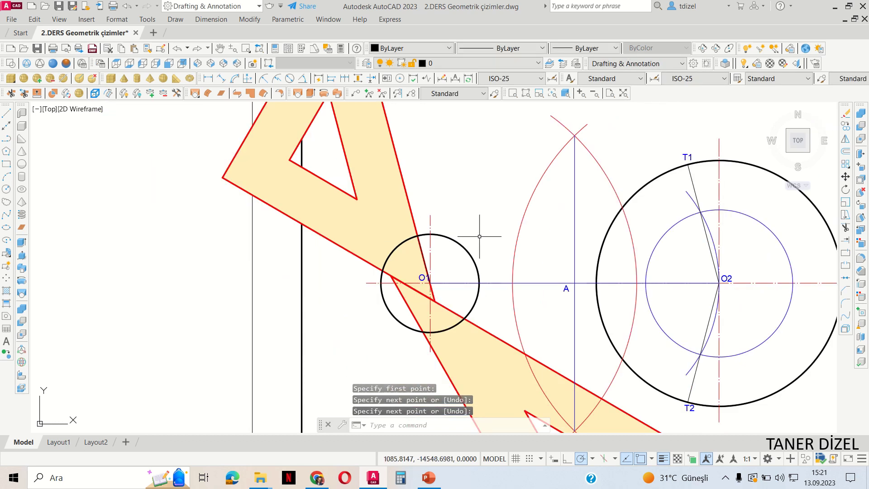
scroll(475, 238, "down", 2)
middle_click_drag(488, 247, 418, 237)
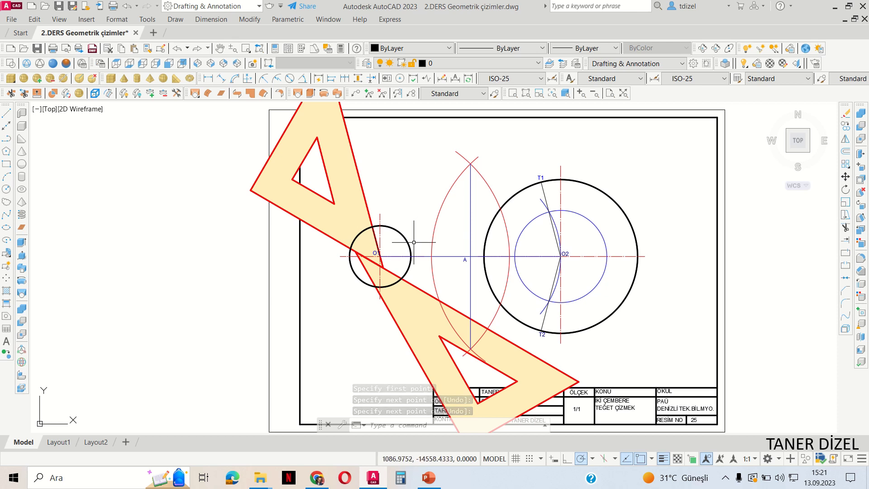
Step: Select both set-square triangles and start moving them to the left
left_click(394, 324)
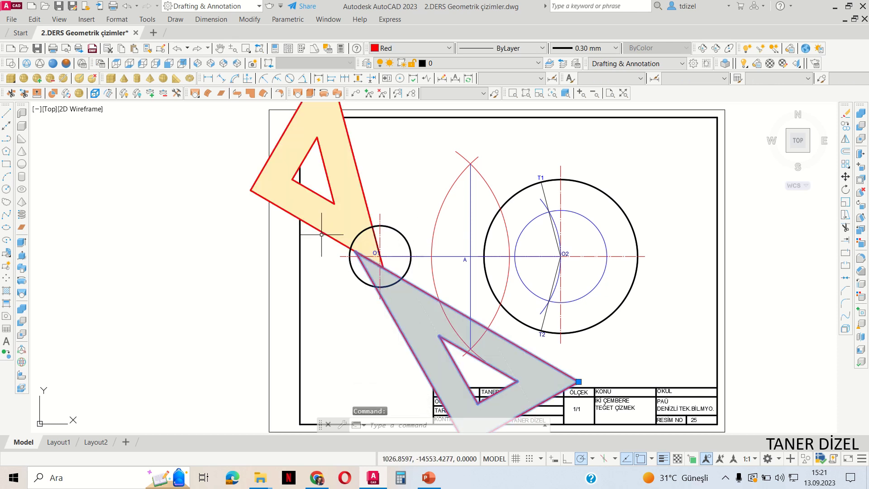
left_click(330, 221)
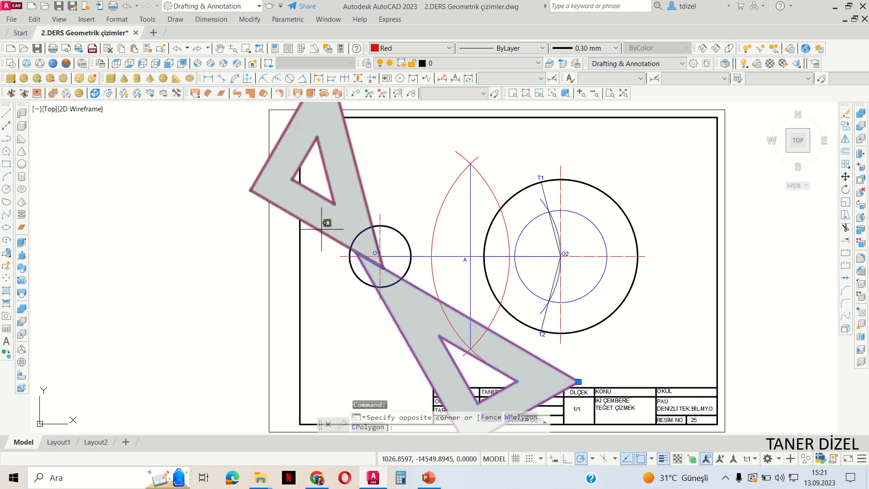
left_click(845, 176)
left_click(406, 240)
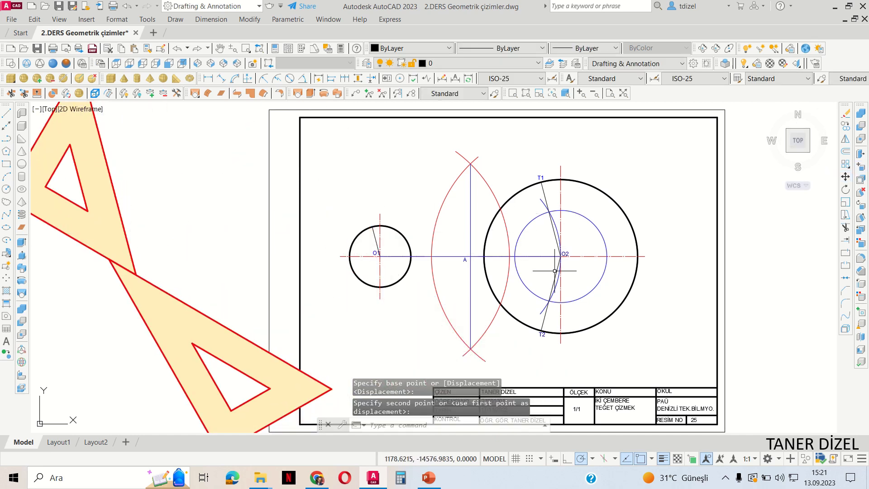
Step: Copy the O2–T2 radius line over to O1, then delete the copy
left_click(560, 256)
left_click(846, 127)
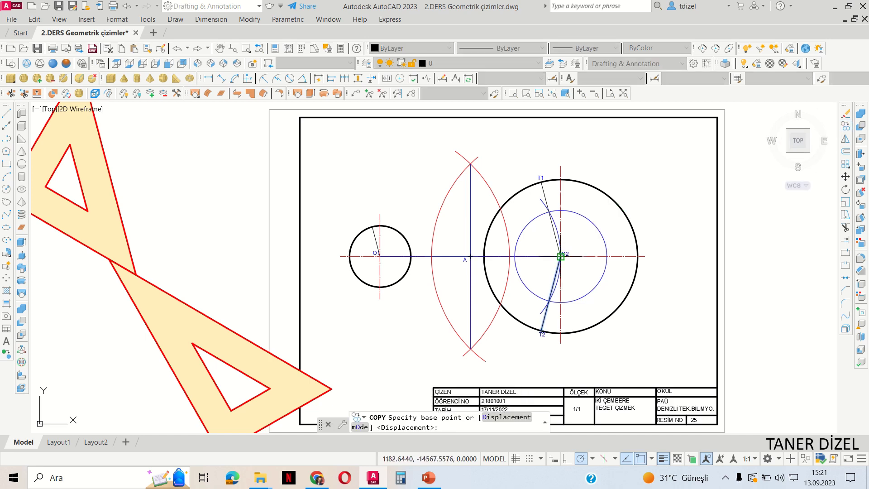
left_click(561, 256)
scroll(364, 260, "up", 4)
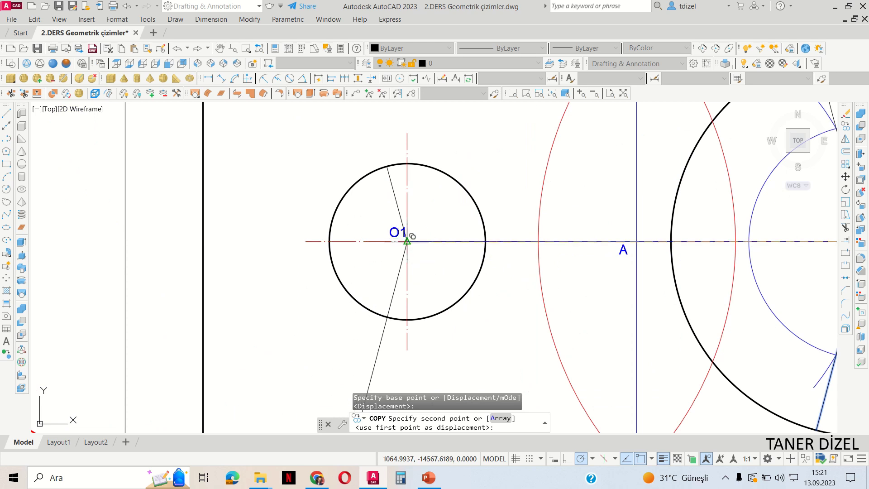
left_click(407, 241)
scroll(437, 248, "down", 4)
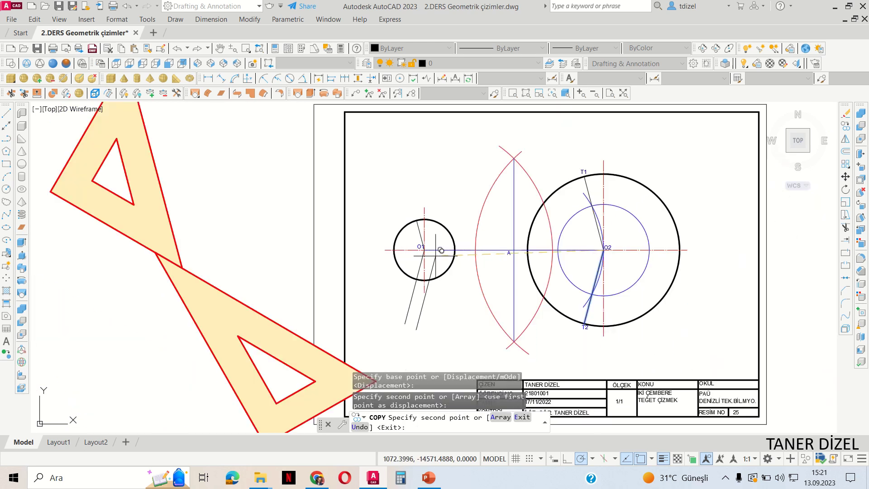
key("Return")
left_click(414, 298)
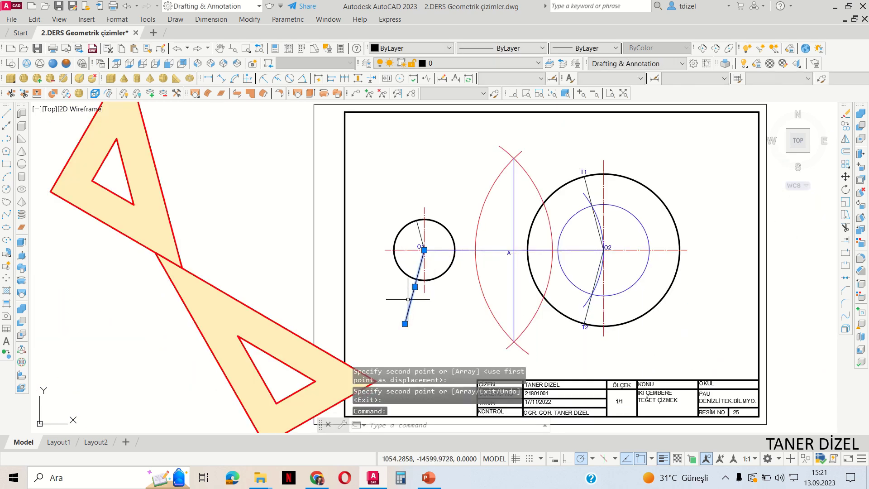
key("Delete")
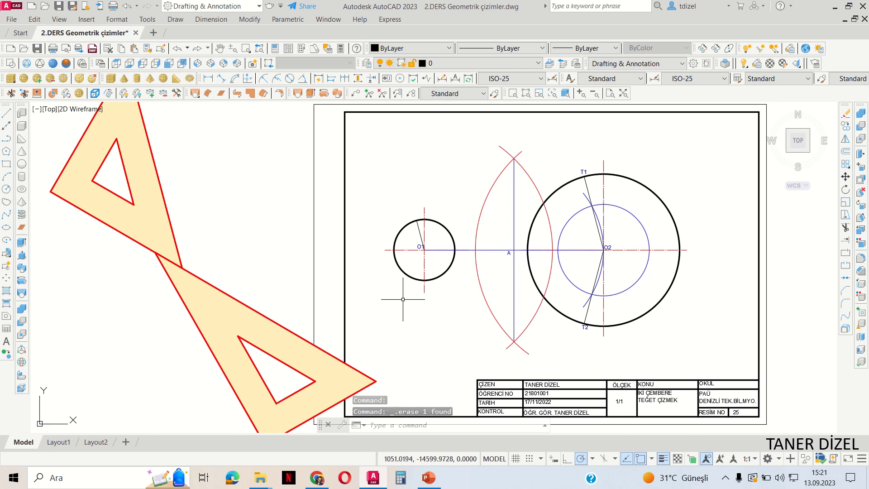
Step: Select the upper set-square and pick its reference corners for 3DALIGN
left_click(208, 240)
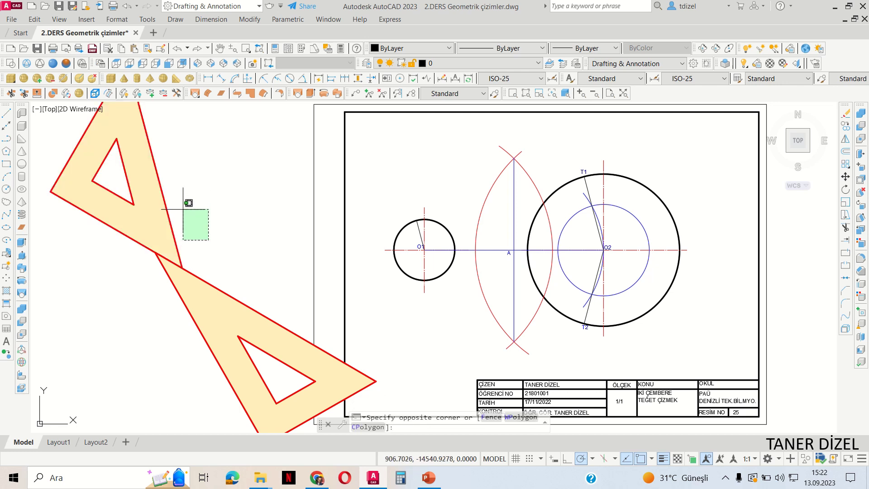
key("Escape")
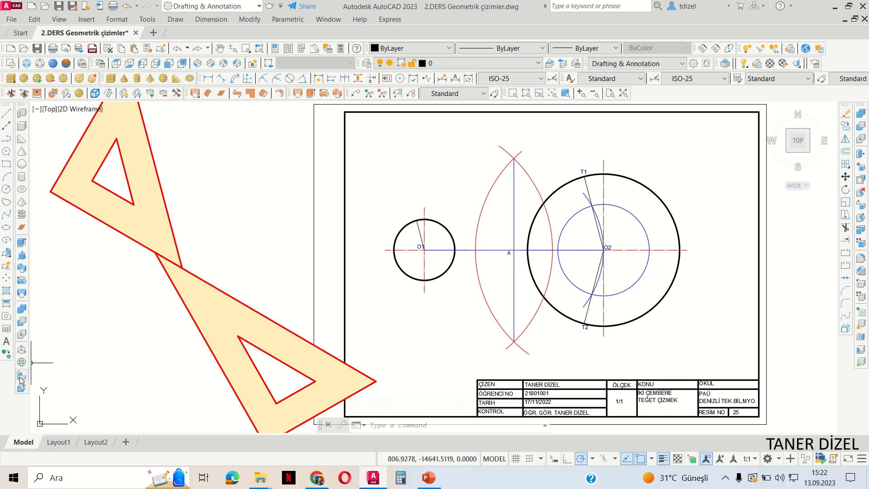
left_click(89, 212)
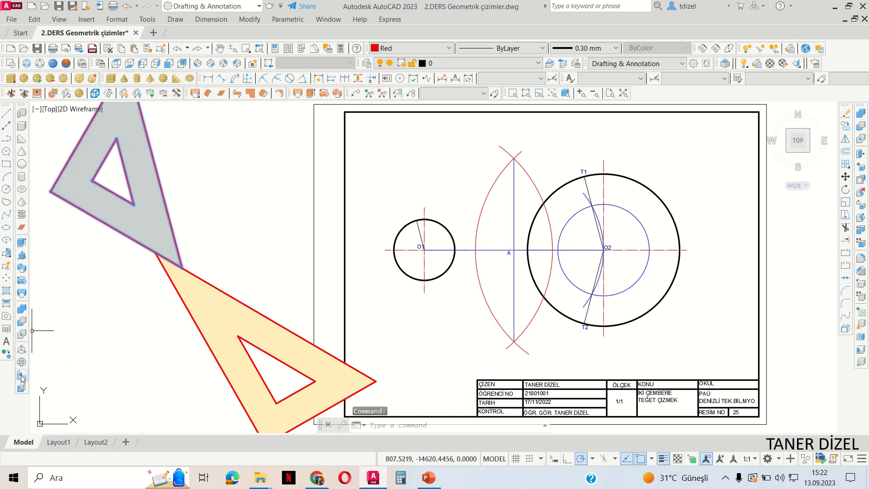
left_click(21, 376)
middle_click_drag(53, 247, 91, 297)
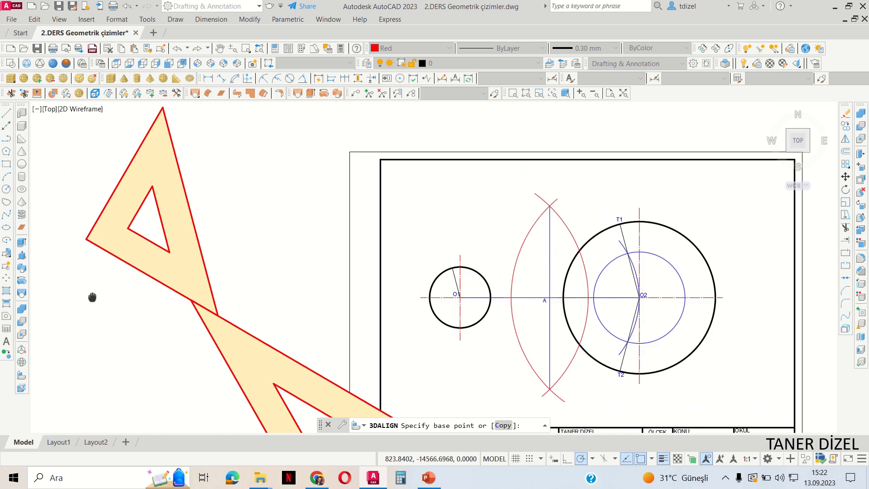
left_click(88, 242)
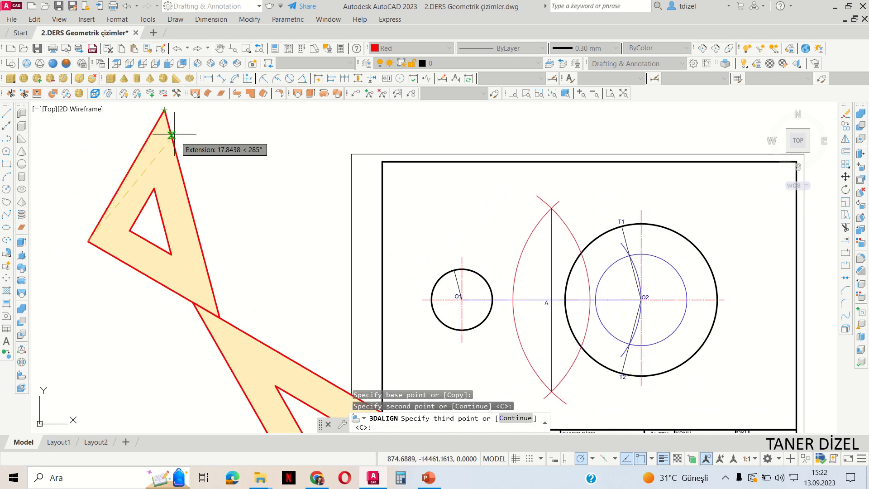
middle_click_drag(479, 278, 388, 207)
scroll(559, 288, "up", 3)
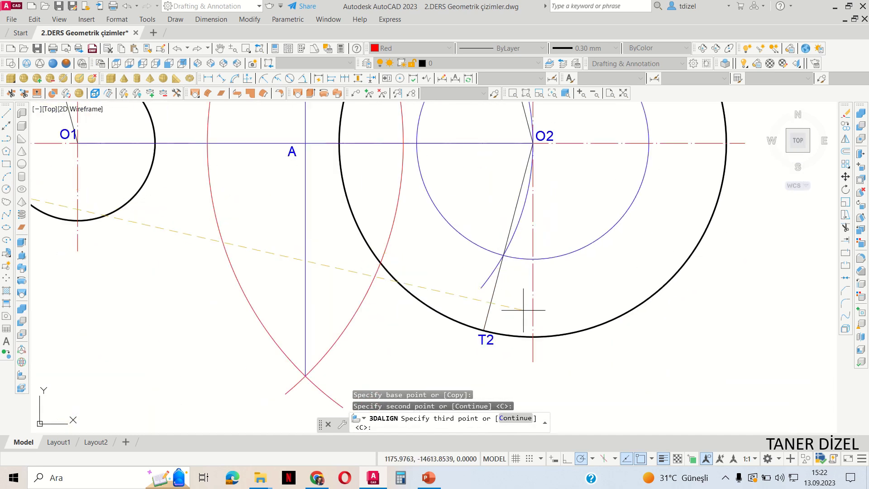
left_click(484, 330)
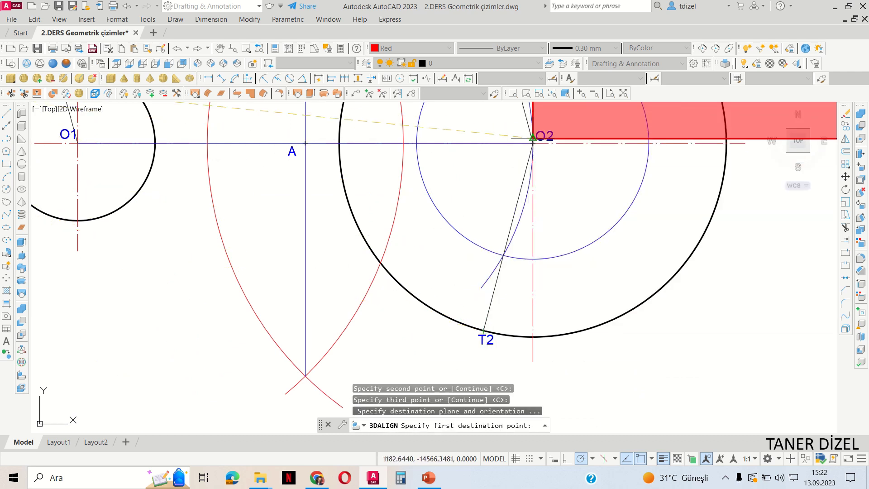
Step: Anchor the set-square corner at O2 with its edge through T2, then clear the selection
left_click(533, 144)
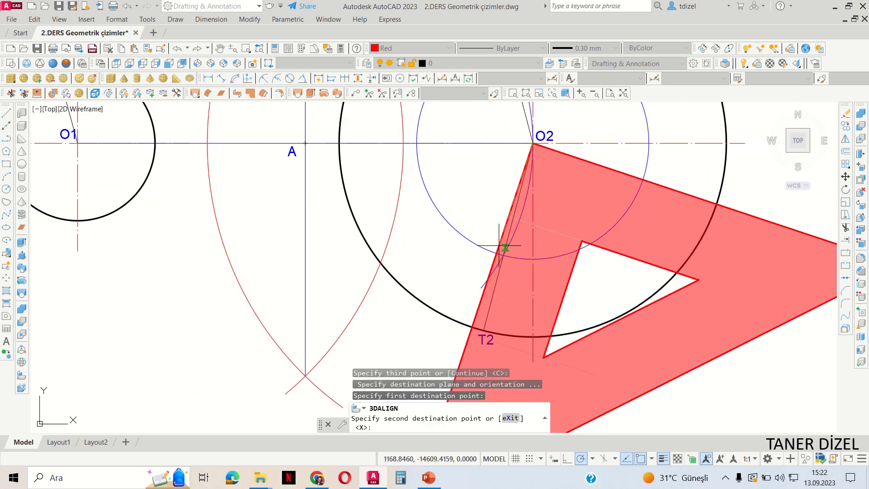
scroll(483, 330, "up", 4)
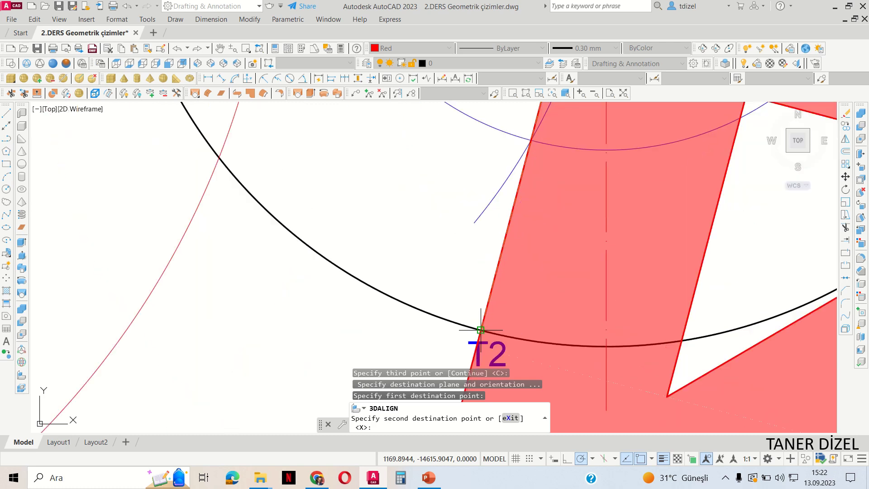
left_click(481, 330)
key("Return")
scroll(481, 330, "down", 5)
scroll(481, 330, "down", 3)
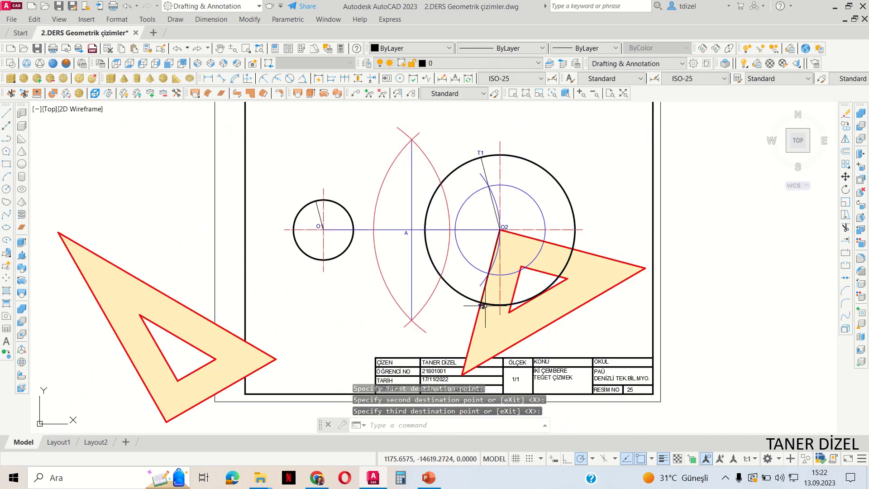
middle_click_drag(520, 312, 491, 283)
left_click(485, 286)
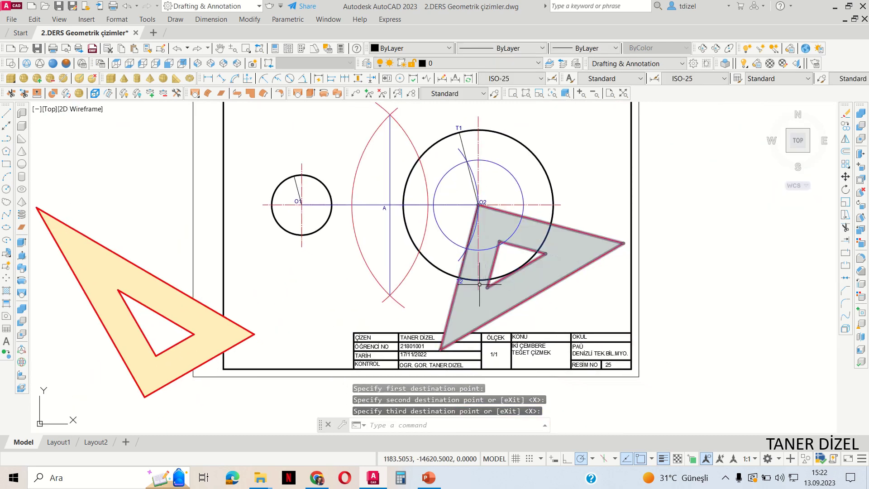
key("Escape")
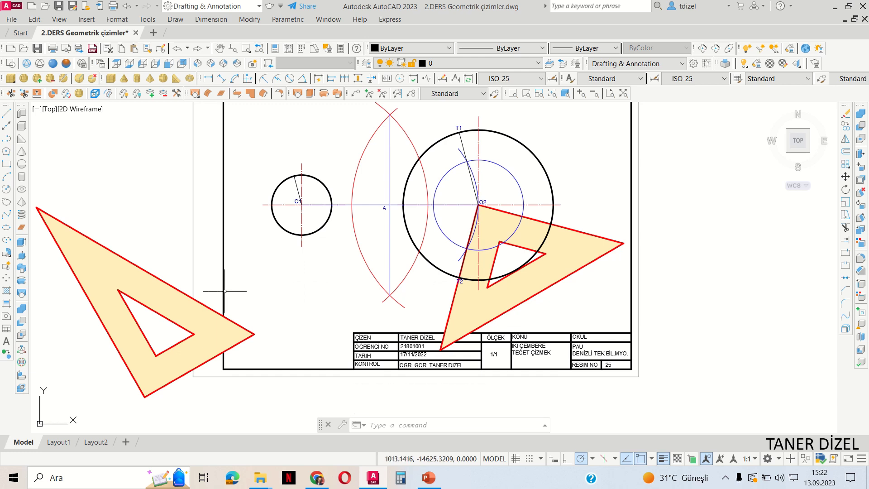
Step: Select the left set-square and pick its right, top and third corners as 3DALIGN source points
left_click(212, 306)
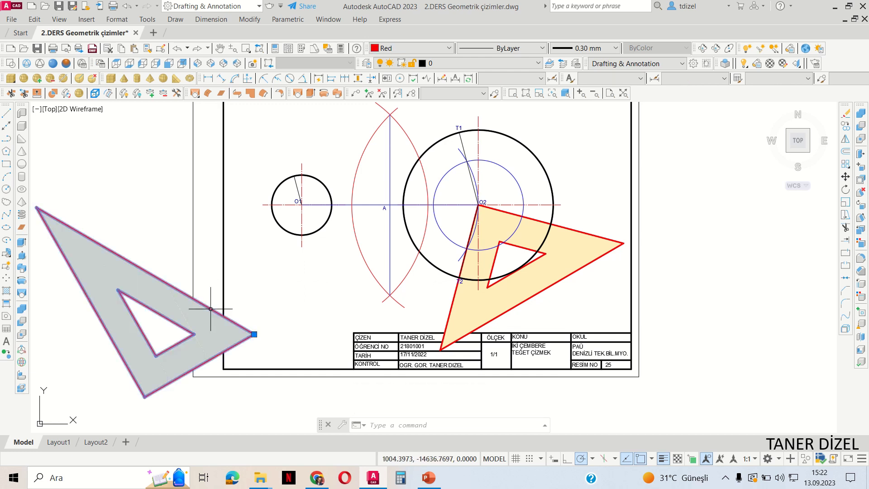
left_click(20, 376)
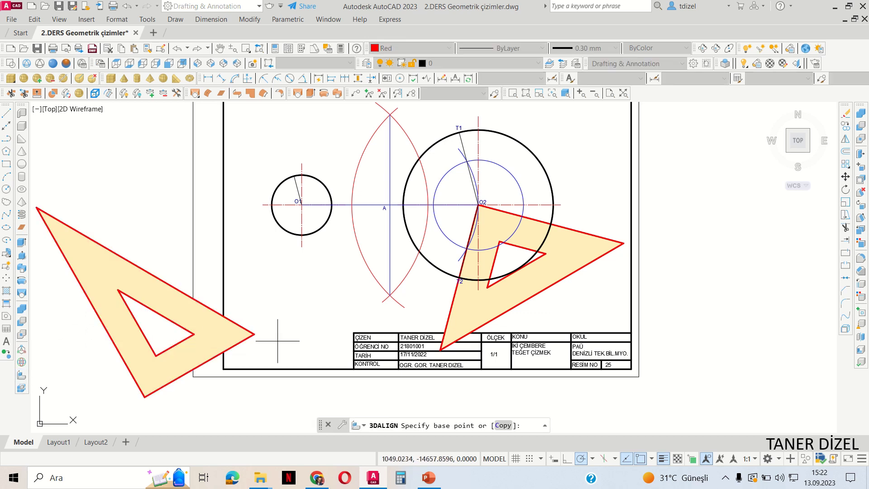
left_click(254, 334)
middle_click_drag(139, 245, 223, 261)
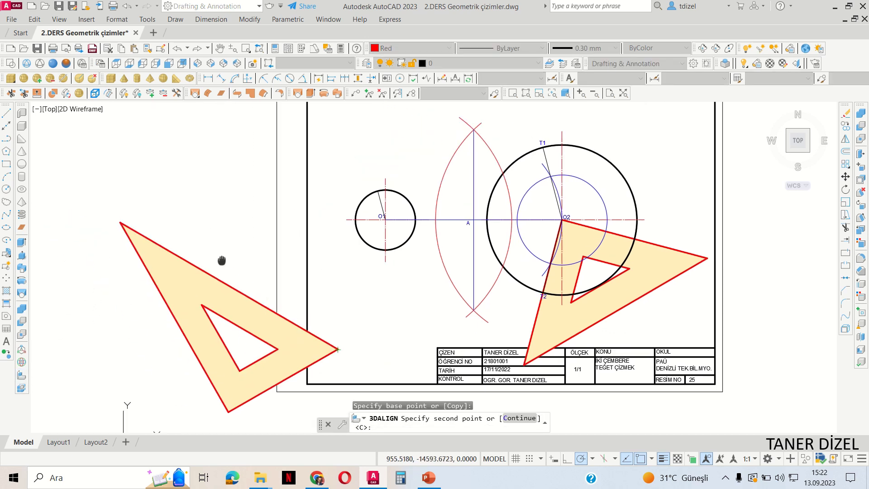
left_click(121, 222)
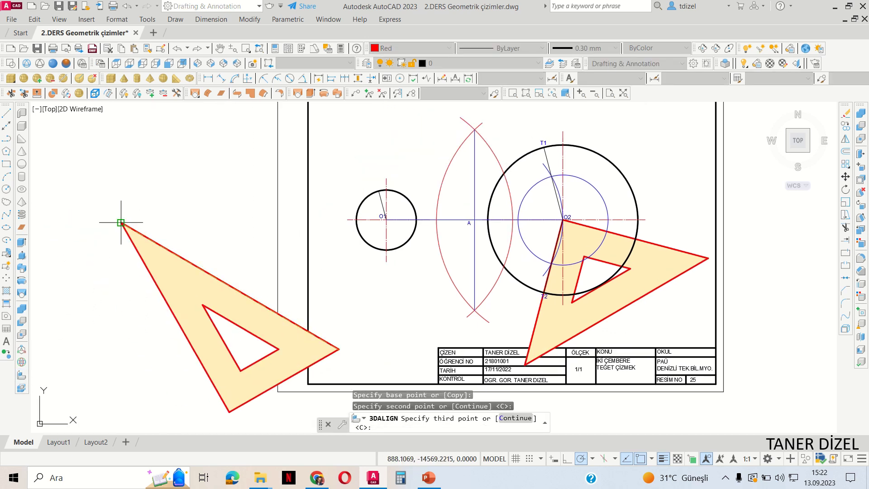
left_click(708, 259)
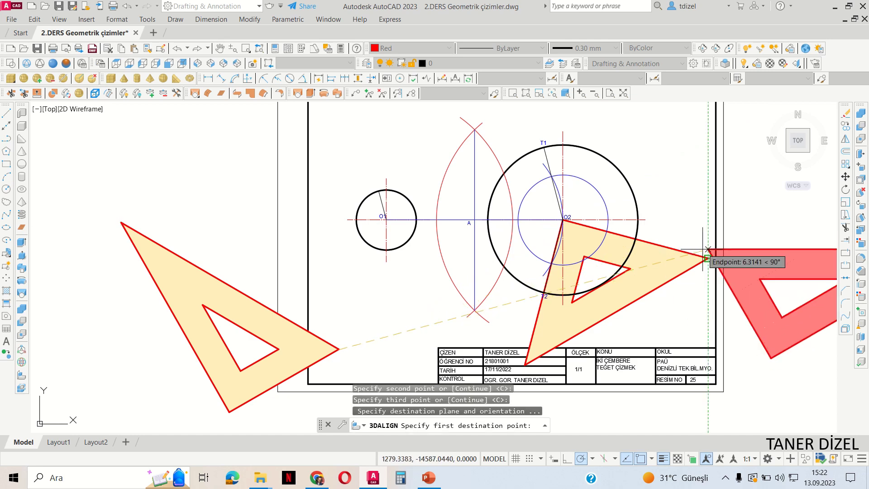
Step: Set the destinations at the first set-square's far corner and O2 to nest the two
left_click(708, 259)
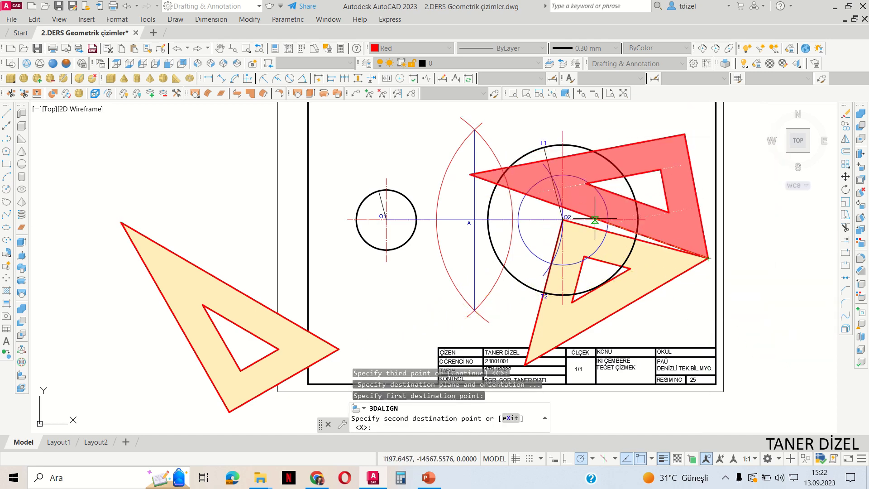
scroll(563, 196, "up", 3)
scroll(564, 197, "up", 3)
scroll(564, 196, "up", 4)
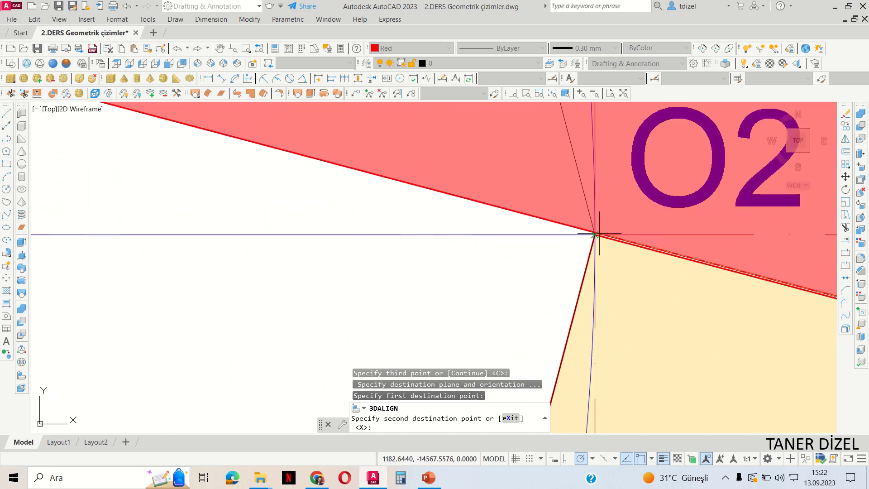
left_click(595, 235)
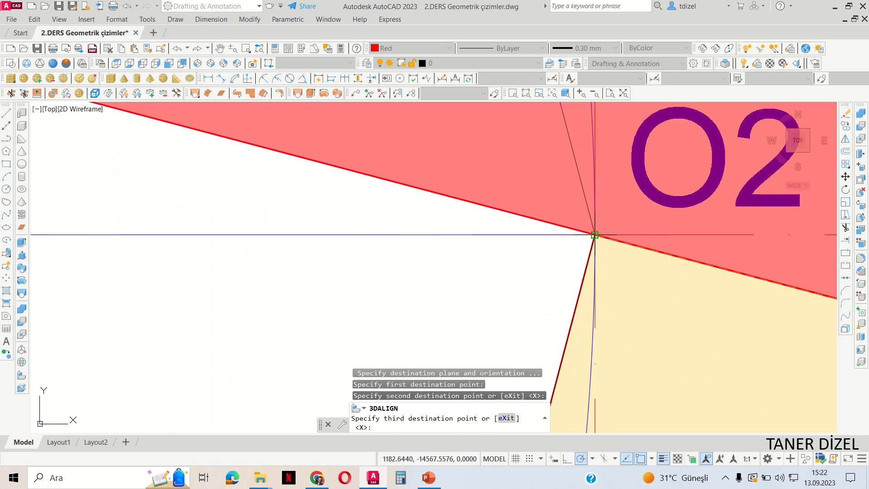
left_click(594, 235)
scroll(594, 235, "down", 2)
scroll(594, 235, "down", 3)
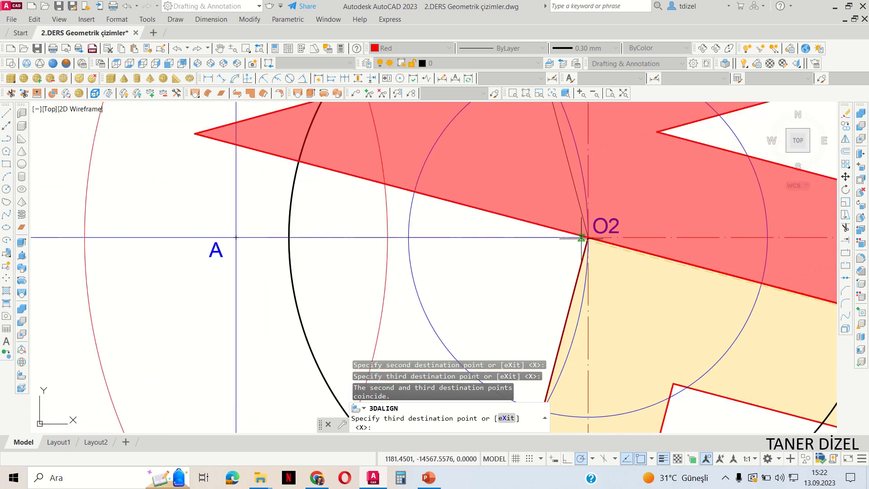
scroll(573, 238, "down", 3)
key("Return")
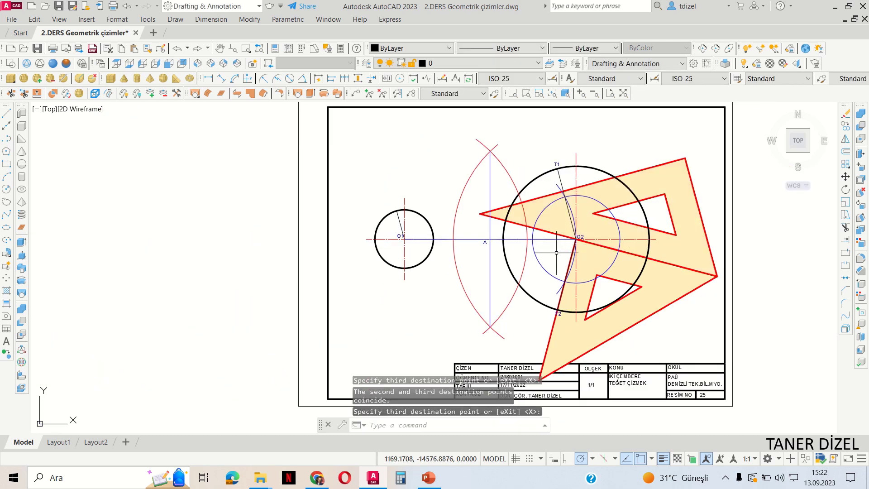
scroll(556, 253, "down", 1)
scroll(507, 259, "up", 1)
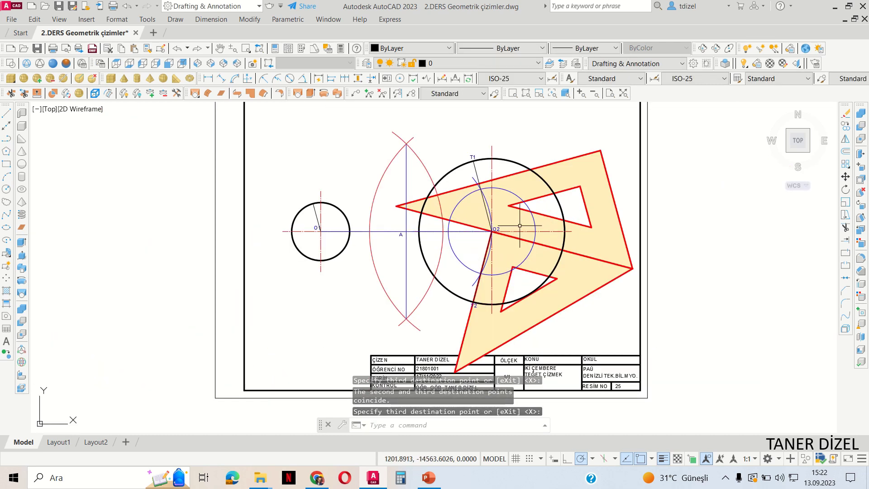
left_click(528, 270)
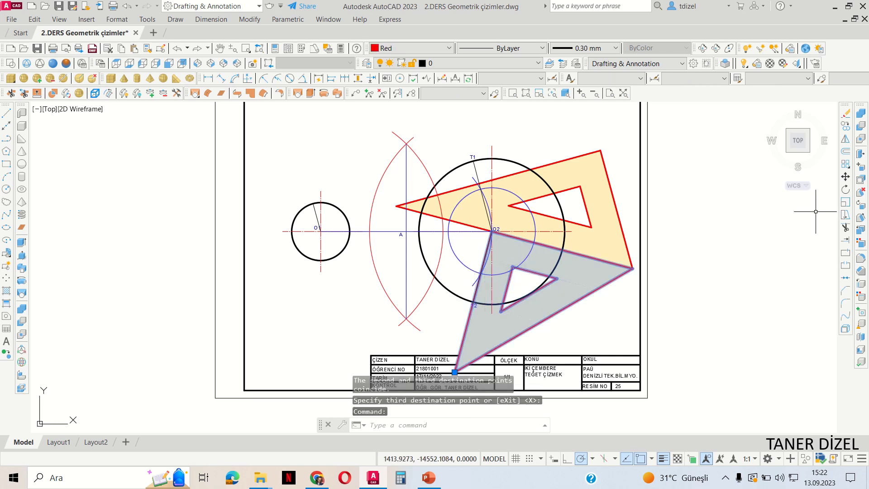
Step: Move the lower set-square by its far corner, dropping it with Nearest snap so its edge meets O1
left_click(846, 176)
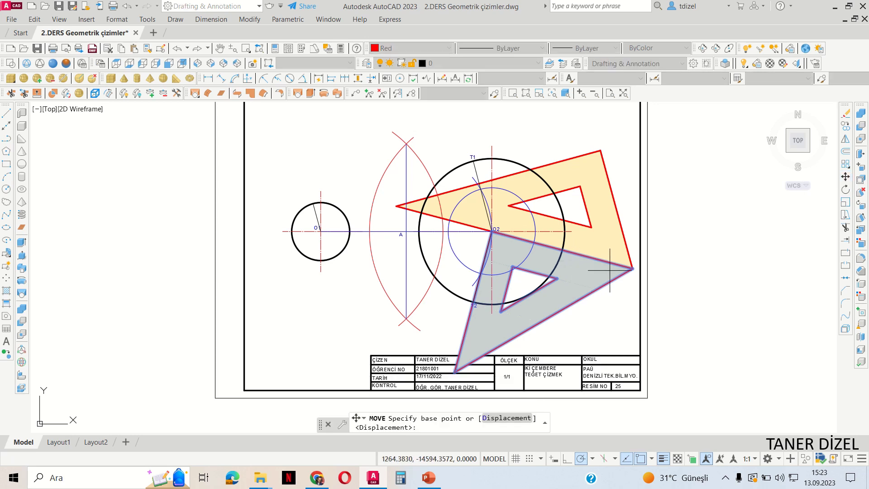
left_click(627, 271)
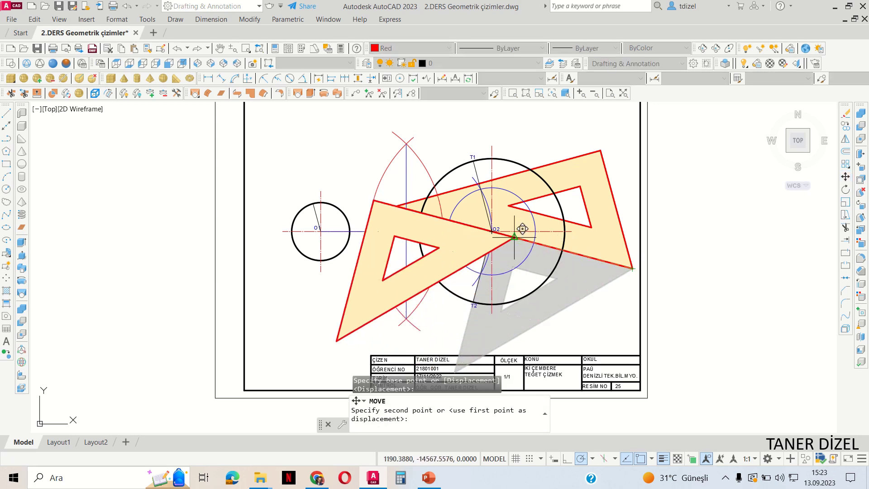
scroll(485, 226, "up", 4)
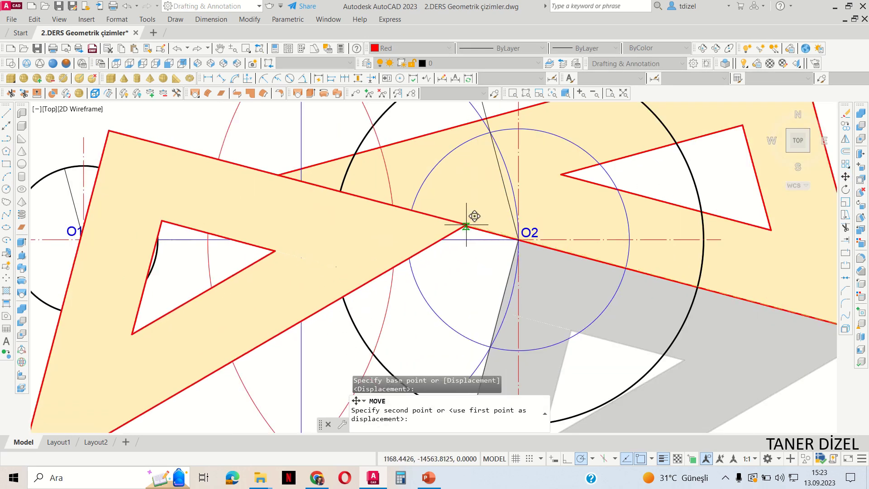
scroll(461, 225, "down", 3)
scroll(520, 223, "up", 3)
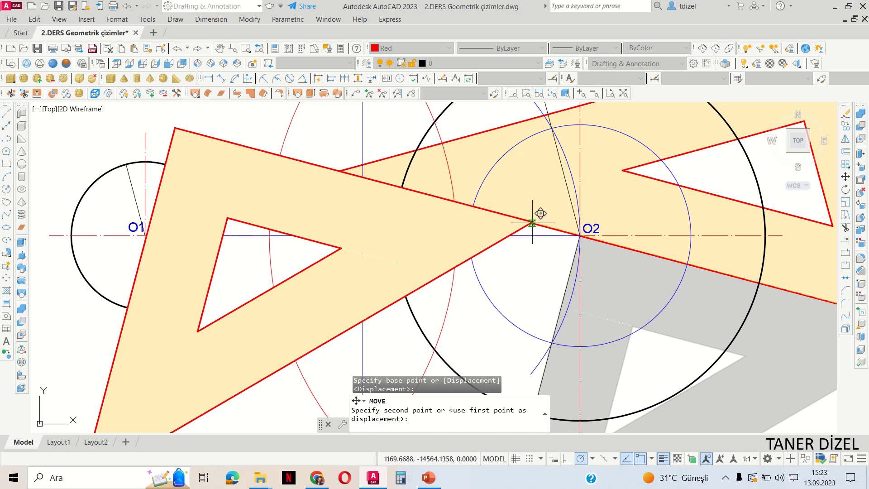
left_click(533, 223)
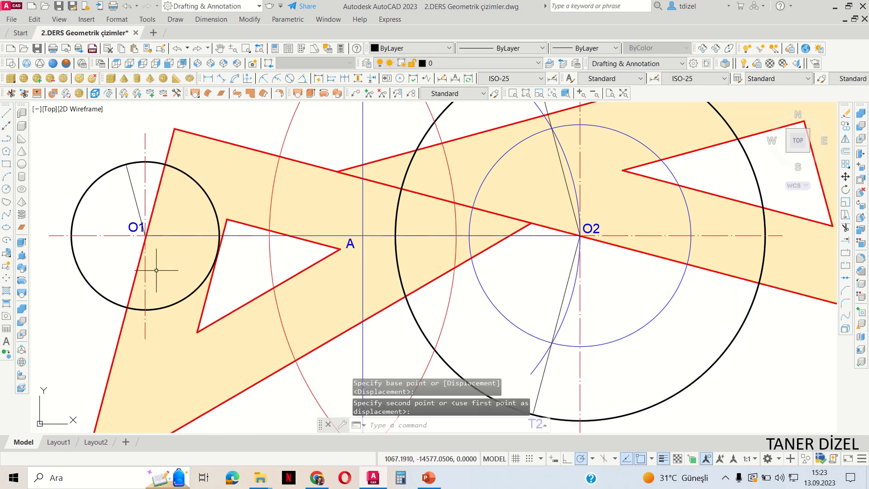
Step: Draw a radius line from O1 to the small circle along the set-square edge
mouse_move(157, 270)
middle_mouse_down()
mouse_move(285, 275)
mouse_move(263, 239)
middle_mouse_up()
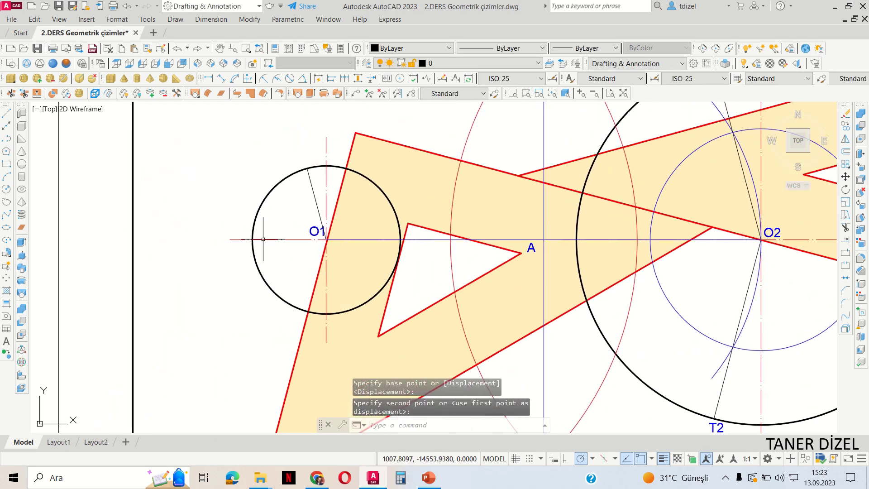
left_click(8, 114)
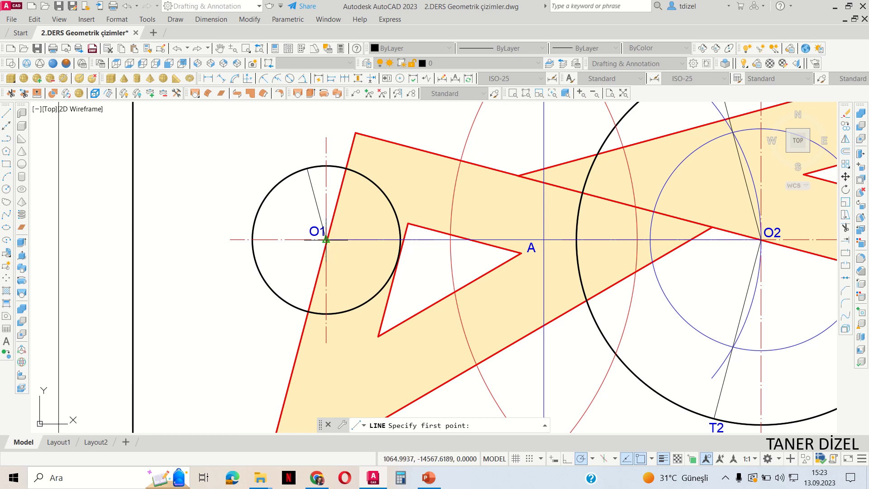
left_click(326, 240)
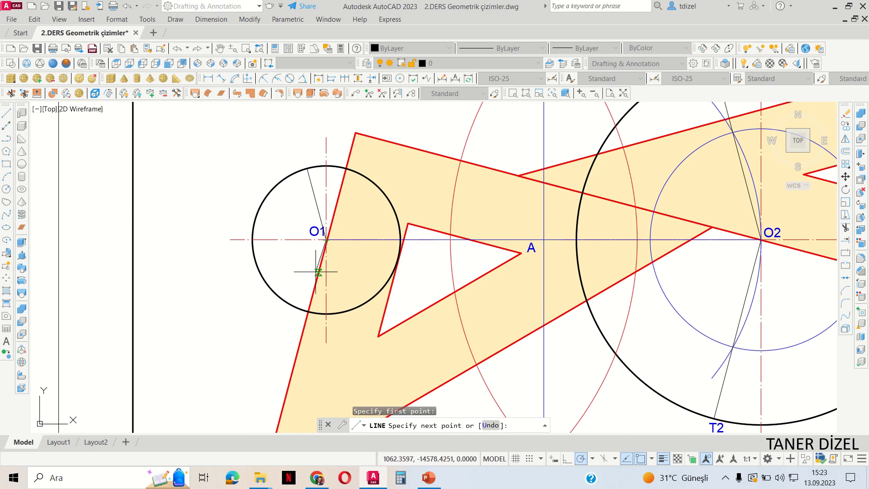
left_click(307, 312)
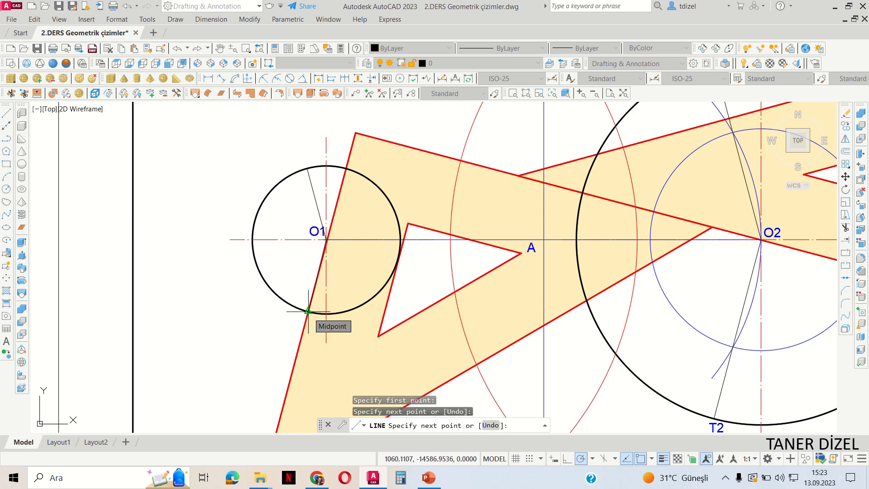
key("Return")
scroll(308, 311, "down", 4)
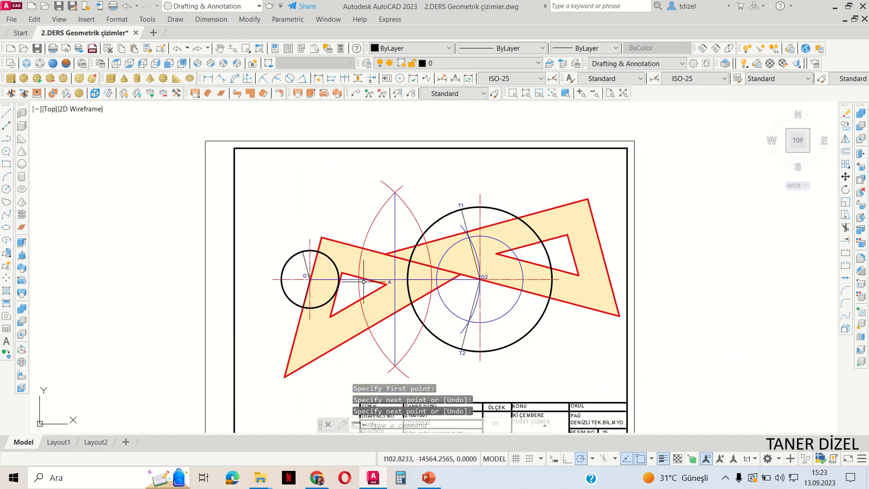
Step: Move both set-squares off the drawing sheet to the right
left_click(374, 251)
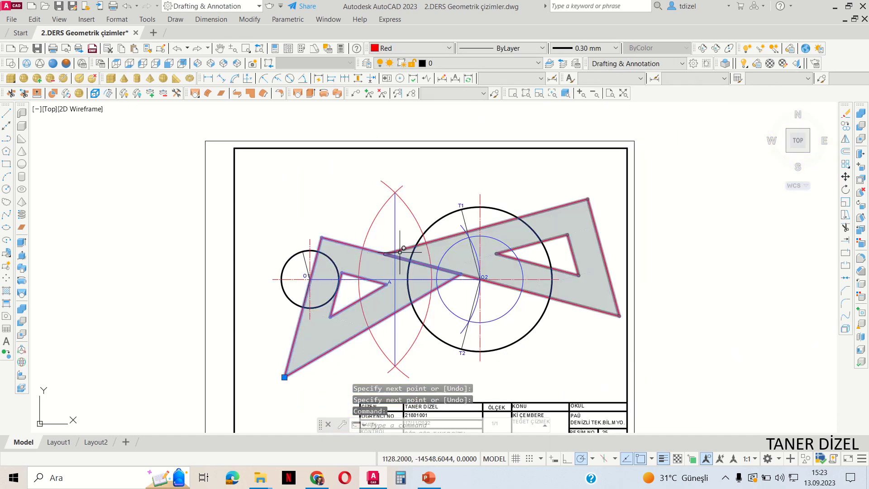
left_click(847, 177)
left_click(579, 274)
scroll(566, 295, "down", 4)
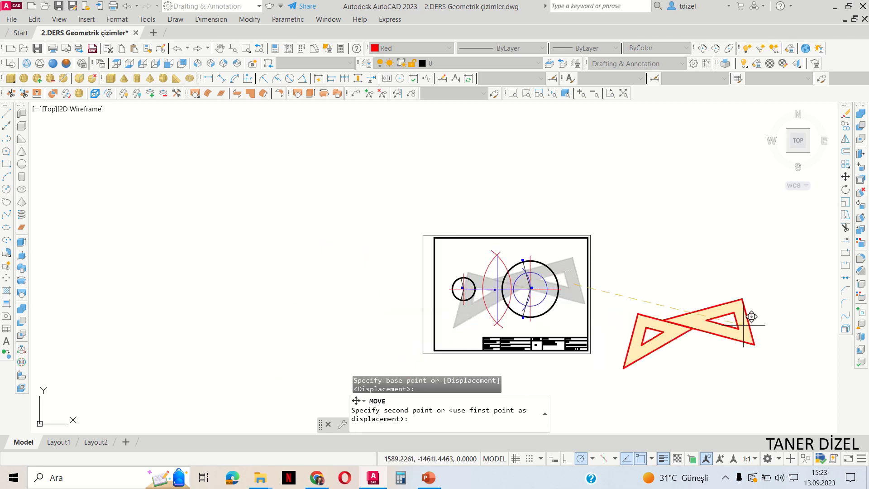
left_click(769, 248)
scroll(543, 285, "up", 4)
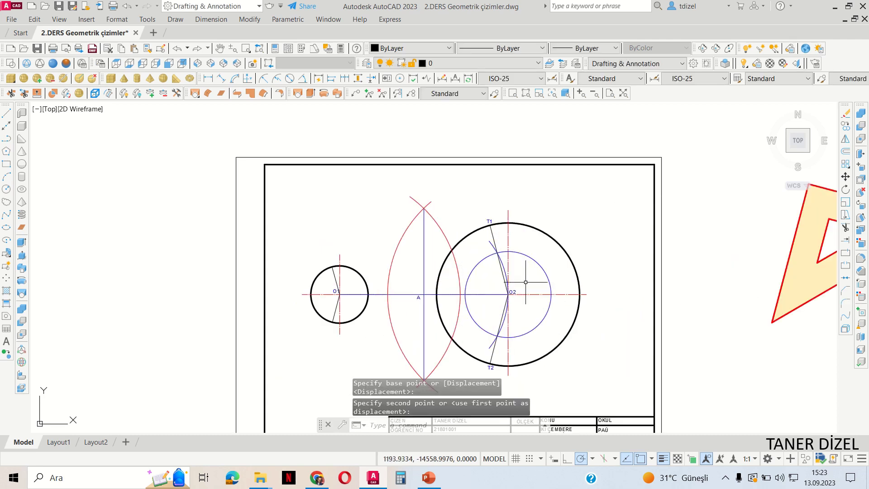
scroll(526, 282, "up", 2)
scroll(471, 301, "up", 1)
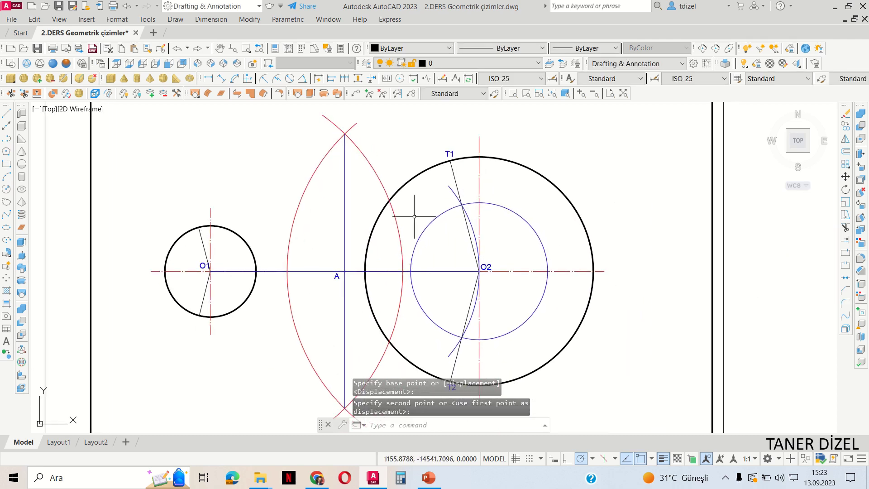
left_click(446, 151)
Step: Copy the T2 label to the small circle's lower tangent point and change it to T4
scroll(421, 254, "down", 2)
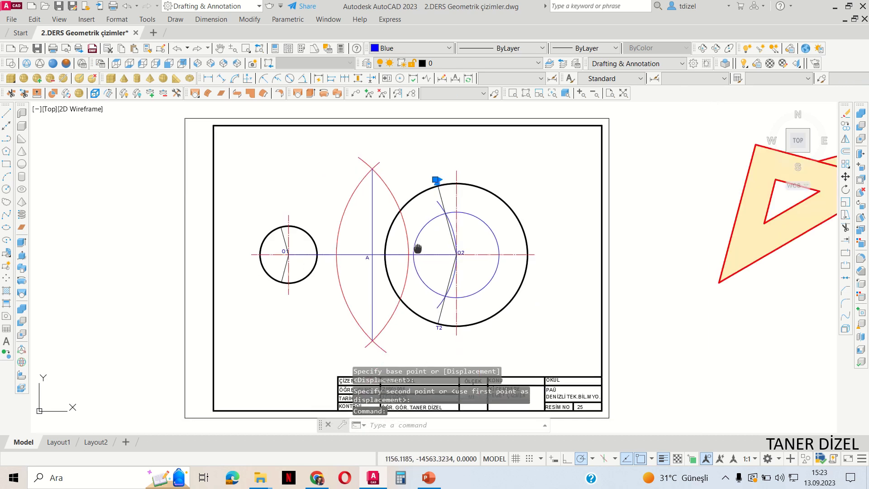
left_click(437, 315)
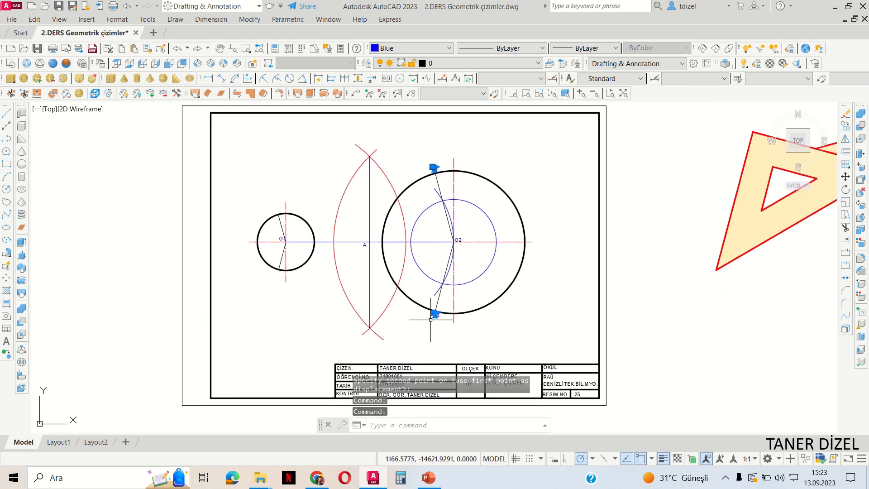
key("ctrl+c")
key("ctrl+v")
scroll(277, 281, "up", 5)
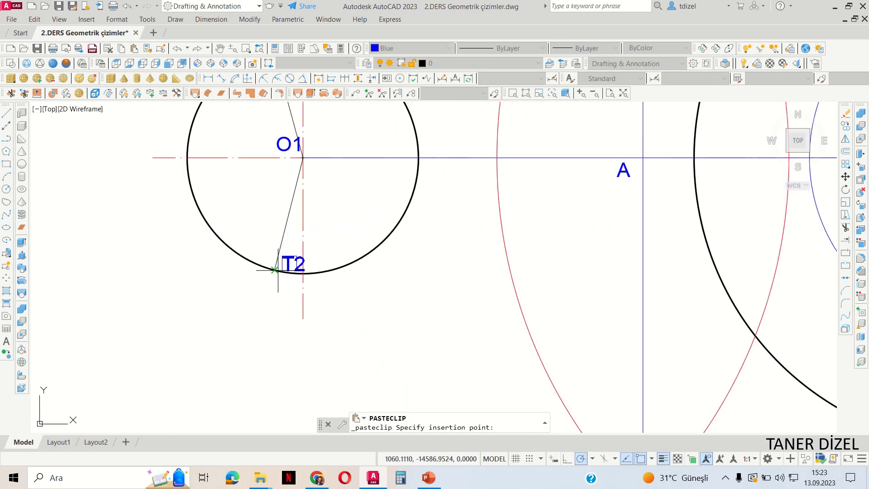
scroll(269, 292, "up", 3)
left_click(226, 326)
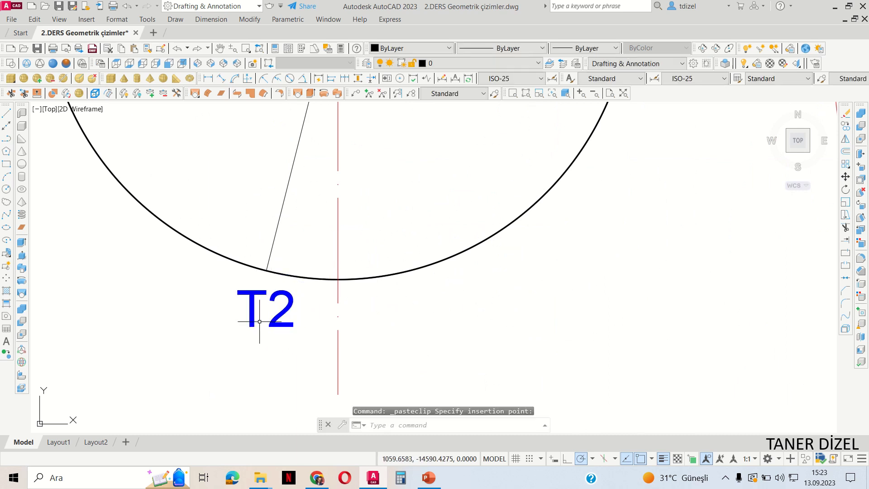
left_click(251, 322)
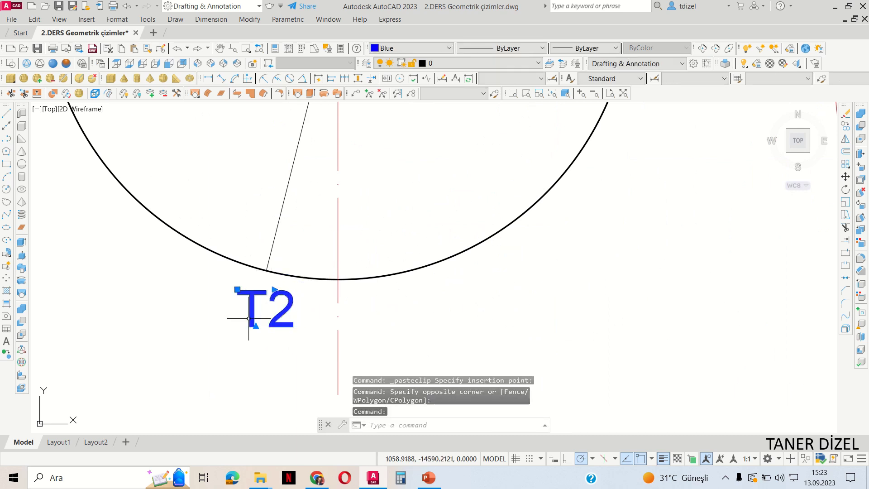
double_click(250, 319)
left_click(263, 315)
left_click_drag(280, 319, 284, 322)
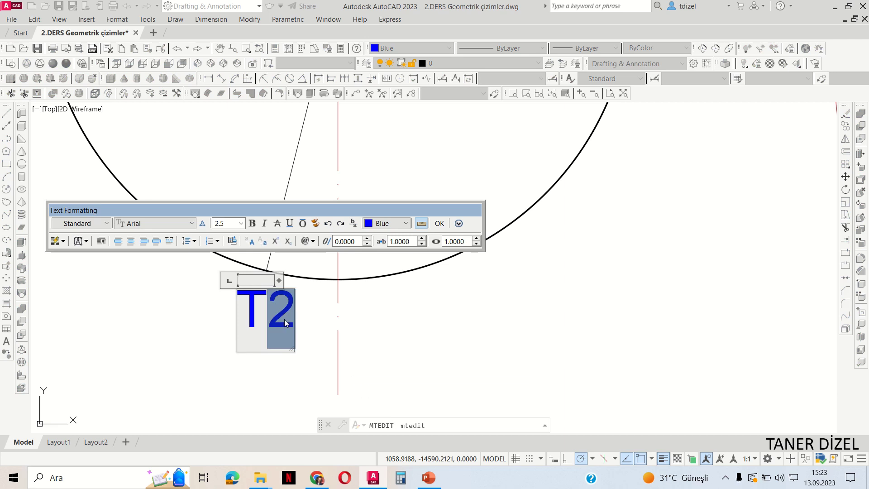
type("4")
left_click(440, 223)
scroll(407, 280, "down", 5)
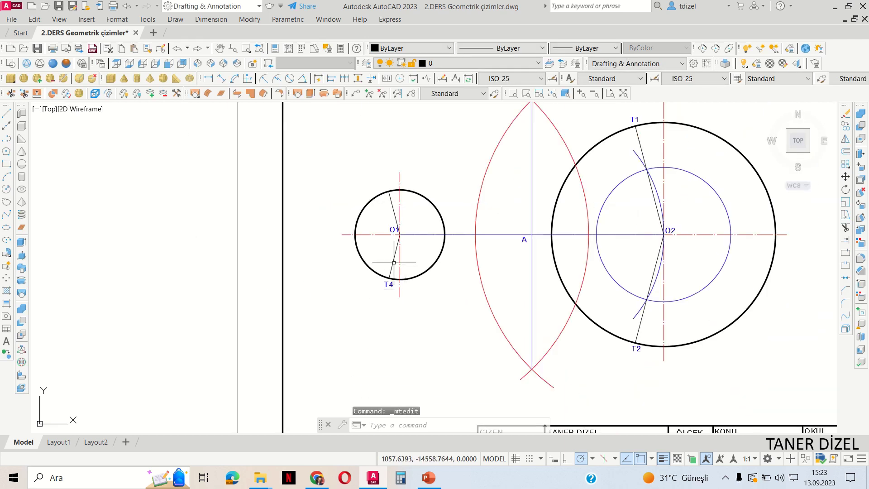
middle_click_drag(385, 254, 335, 305)
Step: Copy the T1 label to the small circle's upper tangent point and change it to T3
left_click(345, 157)
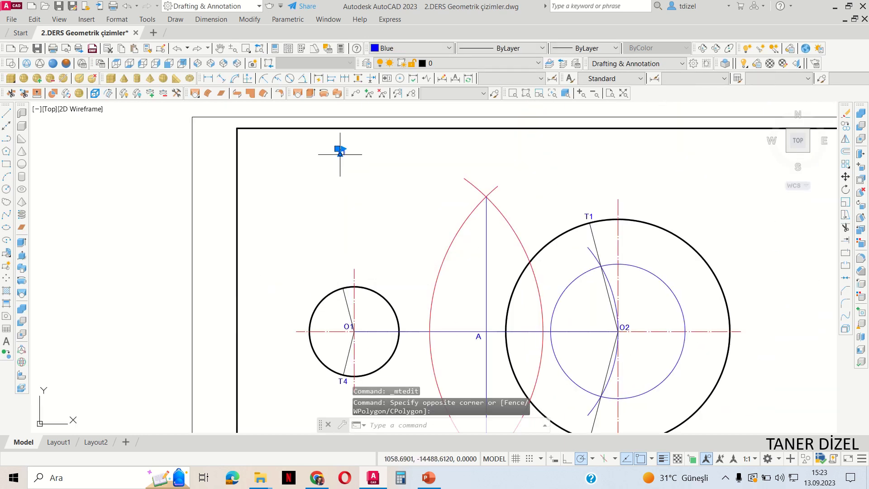
left_click_drag(340, 151, 342, 277)
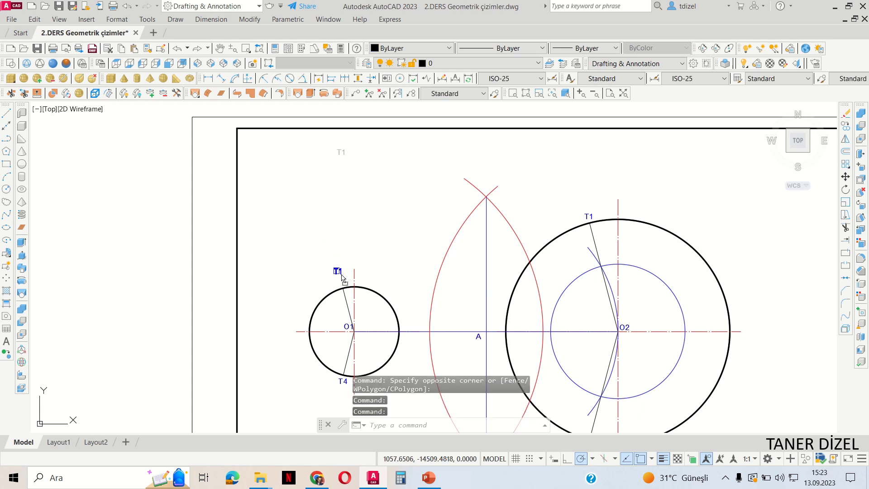
scroll(343, 283, "up", 5)
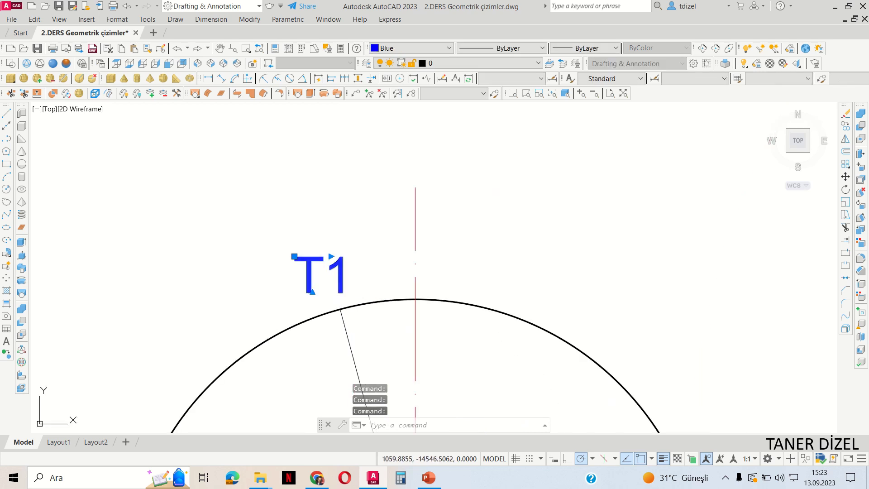
double_click(337, 280)
left_click_drag(337, 280, 347, 278)
type("3")
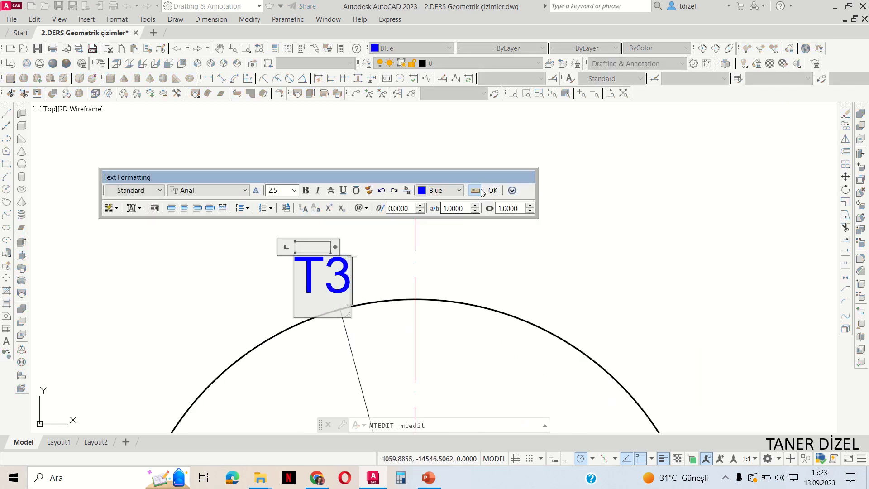
left_click(493, 190)
scroll(443, 210, "down", 5)
scroll(470, 236, "up", 1)
scroll(306, 196, "up", 2)
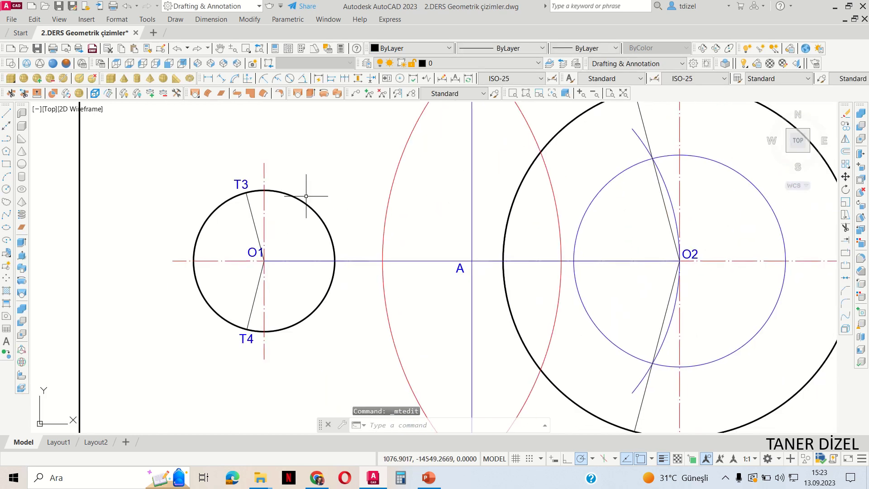
middle_click_drag(321, 211, 267, 254)
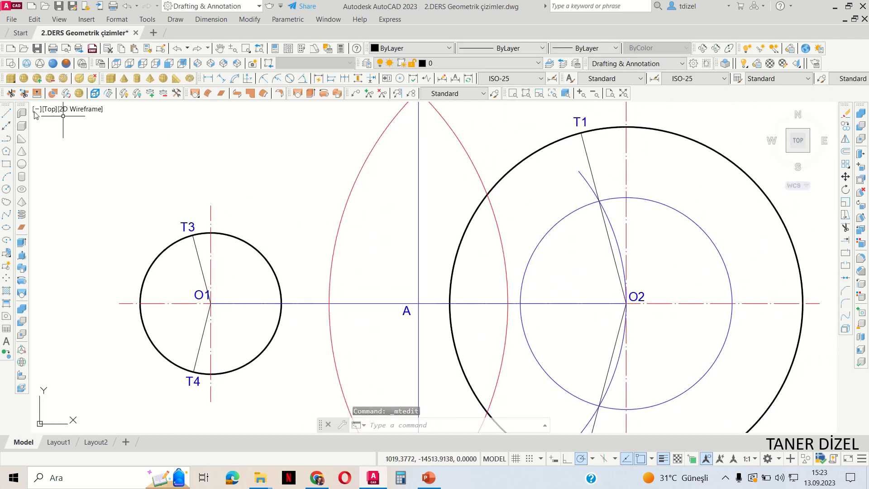
Step: Draw the upper tangent line from T3 to T1
left_click(7, 113)
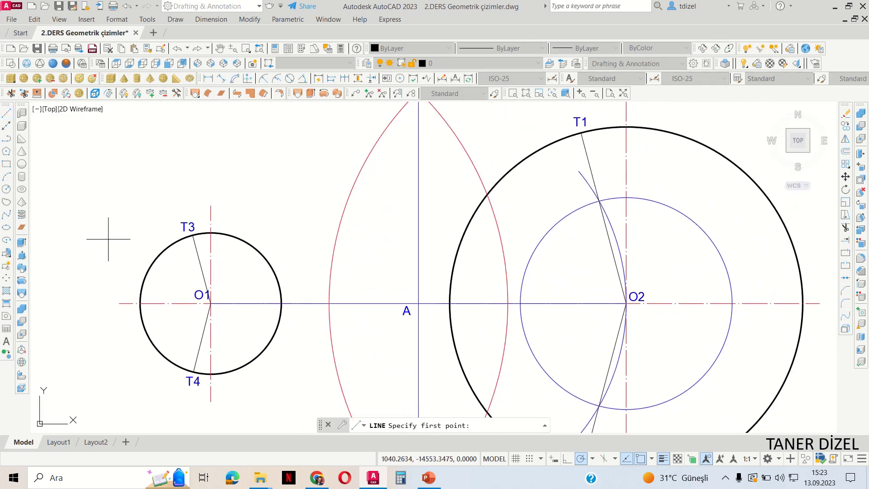
left_click(196, 238)
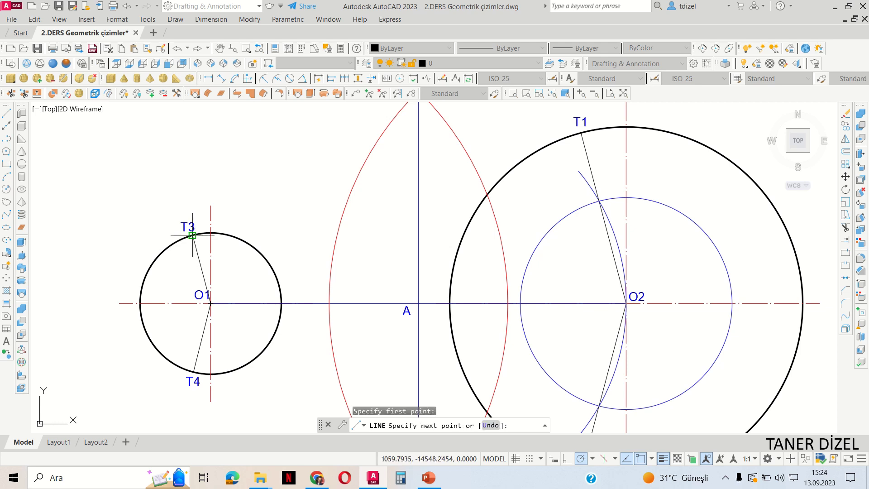
left_click(582, 132)
key("Return")
scroll(530, 158, "down", 2)
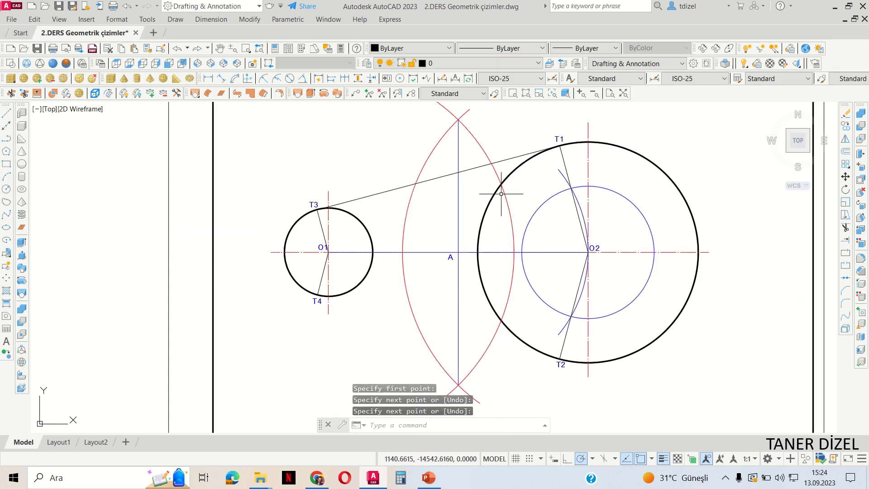
middle_click_drag(530, 158, 476, 152)
Step: Draw the lower tangent line from T4 to T2
key("Return")
left_click(267, 284)
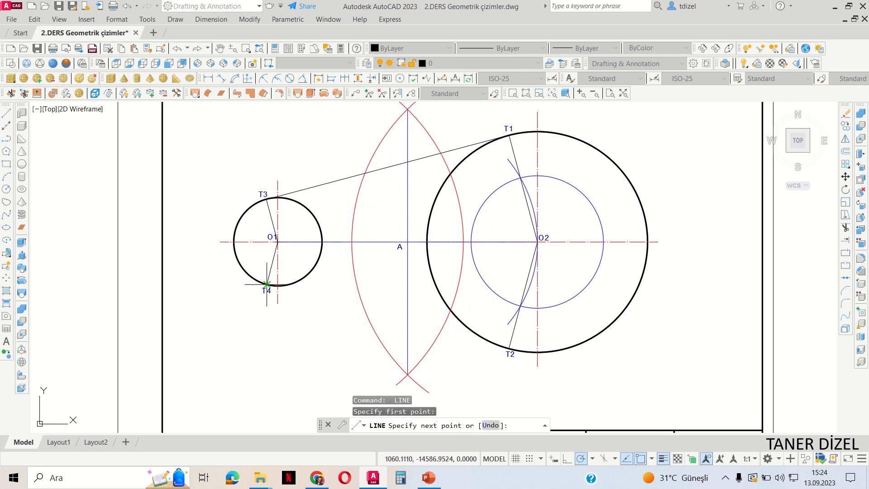
left_click(509, 349)
key("Return")
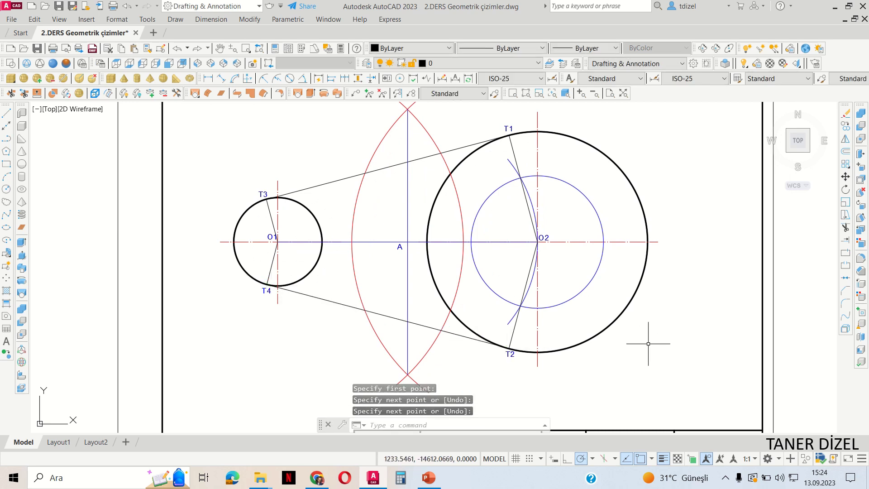
middle_click_drag(648, 344, 633, 352)
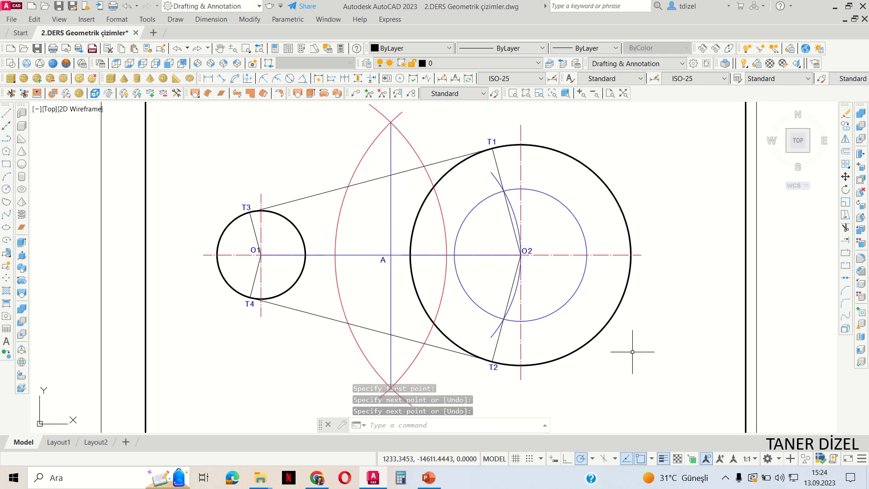
scroll(633, 351, "down", 2)
scroll(587, 330, "down", 1)
scroll(563, 311, "down", 1)
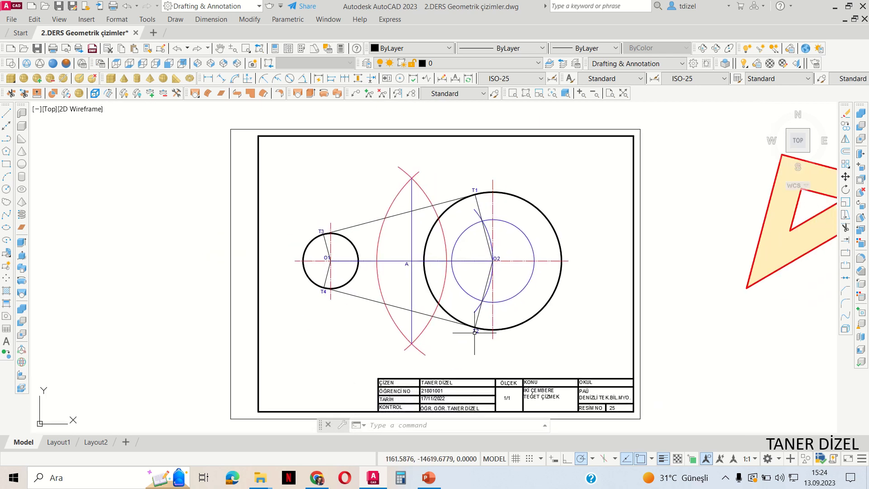
Step: Set the T3–T1 and T4–T2 tangent lines to a 0.30 mm lineweight
left_click(374, 302)
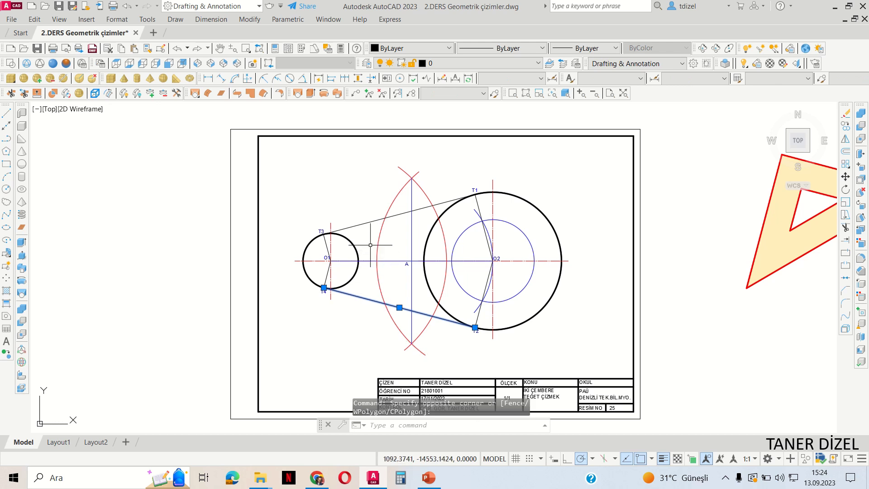
left_click(385, 218)
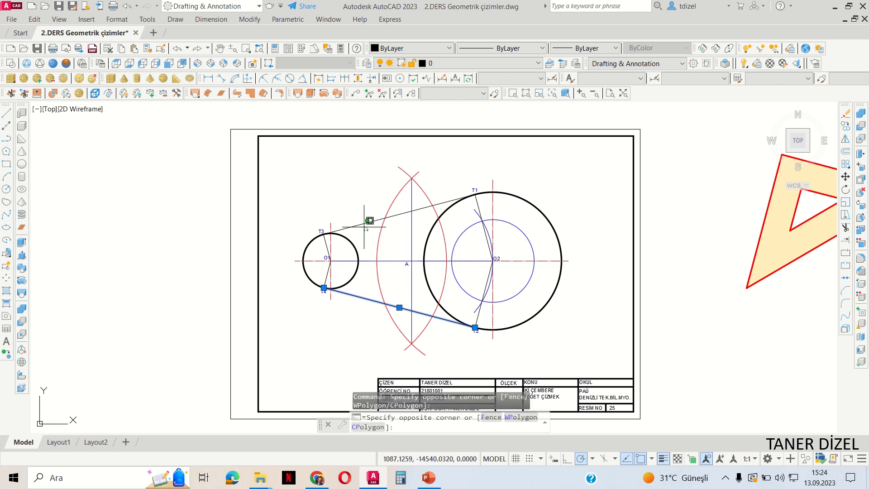
left_click(423, 49)
left_click(591, 49)
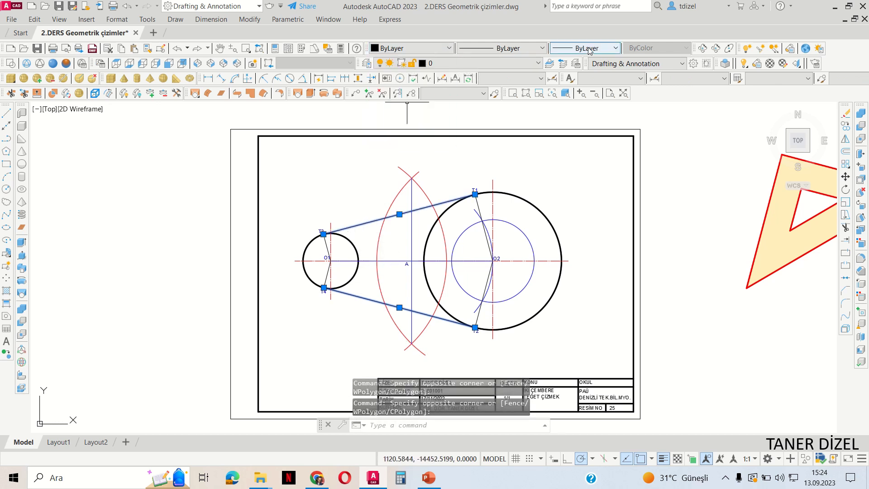
left_click(591, 48)
left_click(580, 60)
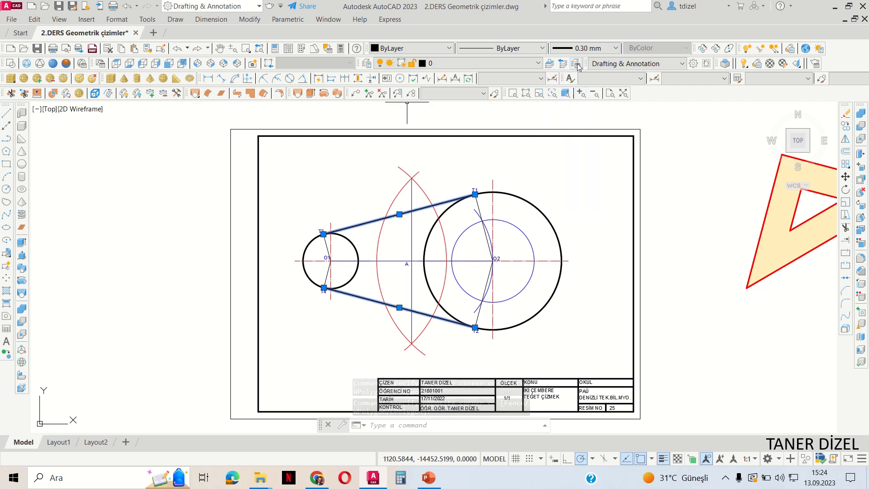
key("Escape")
key("Escape")
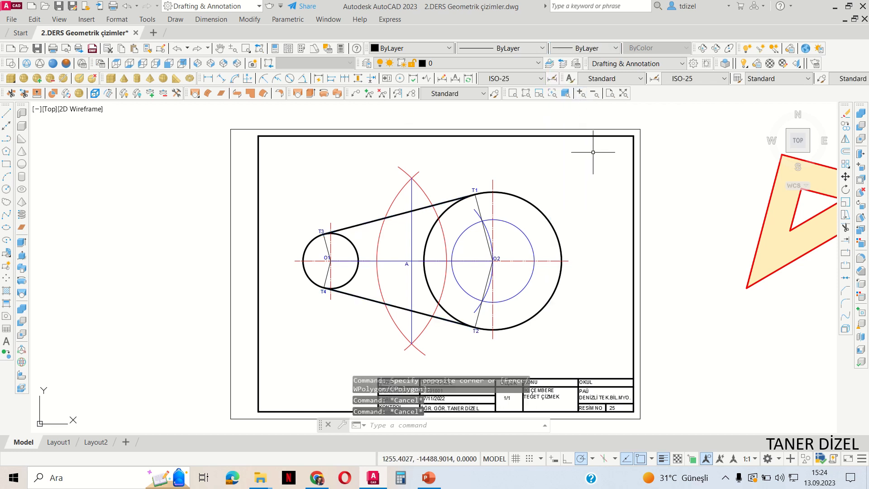